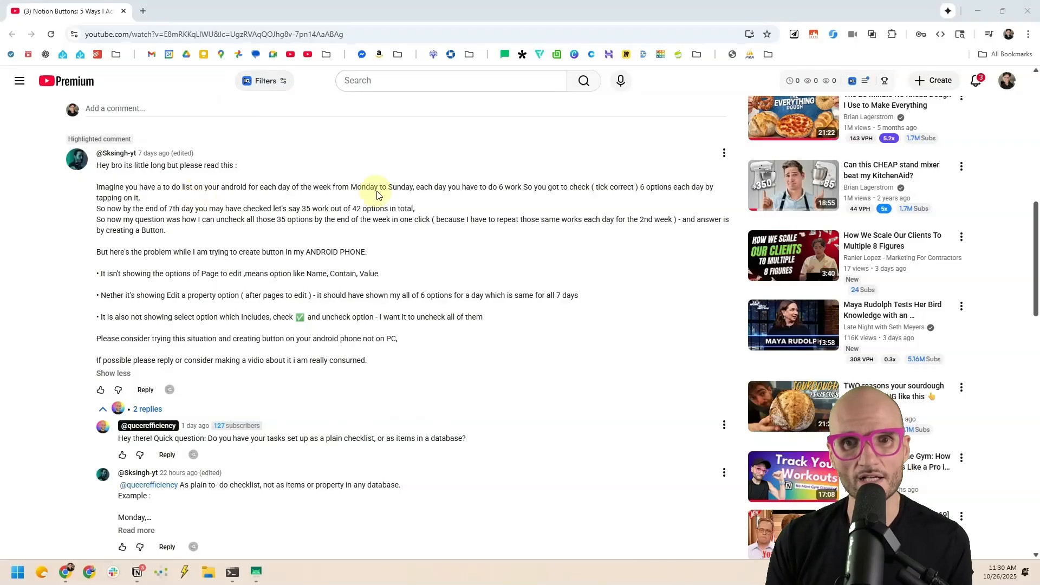
# Read the highlighted comment about unchecking a weekly to-do list with a button on Android, along with its replies
pyautogui.moveTo(351, 187); pyautogui.dragTo(413, 187)
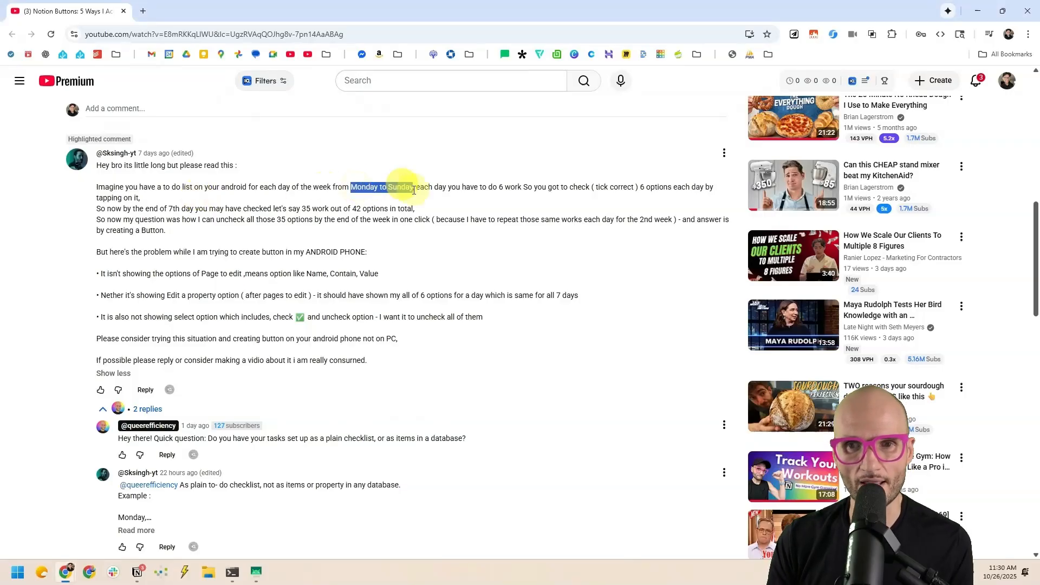
pyautogui.click(550, 216)
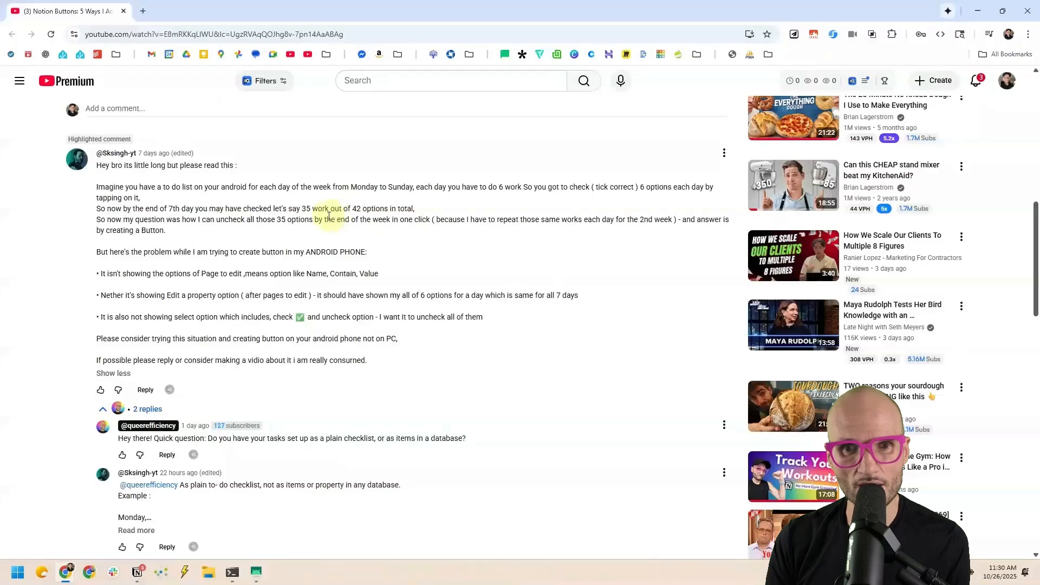
pyautogui.moveTo(216, 220); pyautogui.dragTo(430, 219)
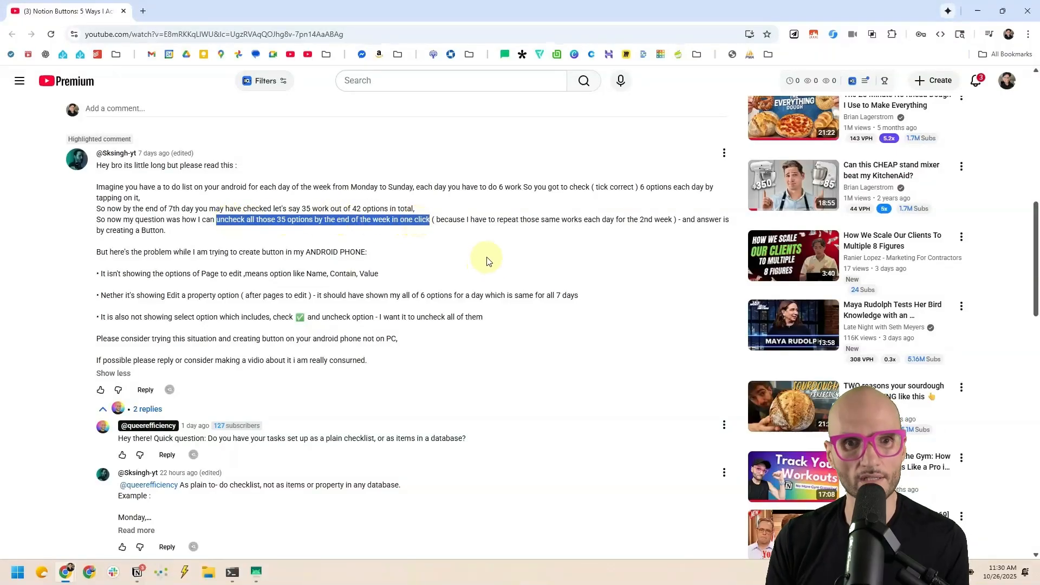
pyautogui.click(321, 242)
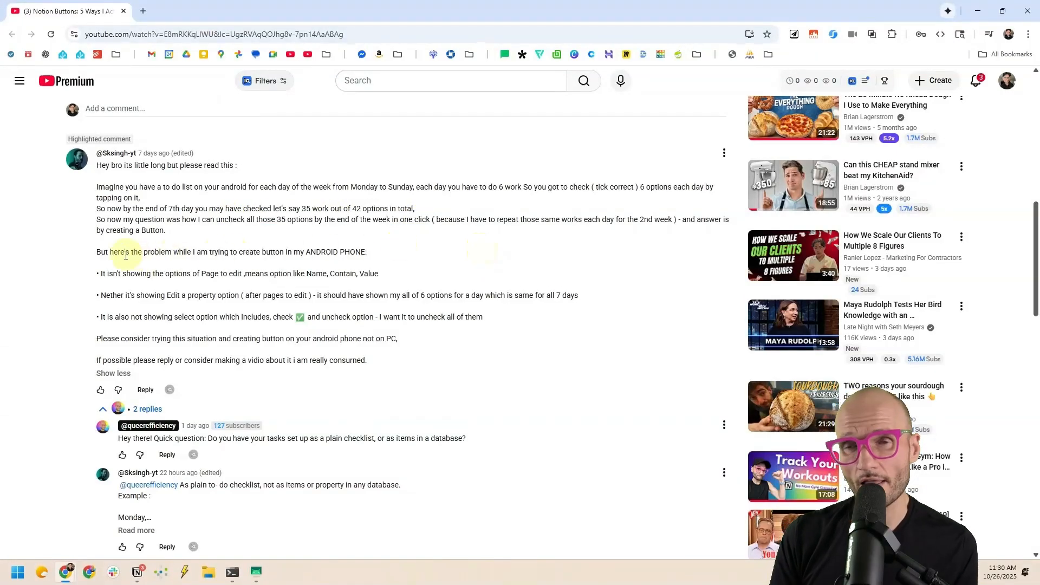
pyautogui.doubleClick(322, 252)
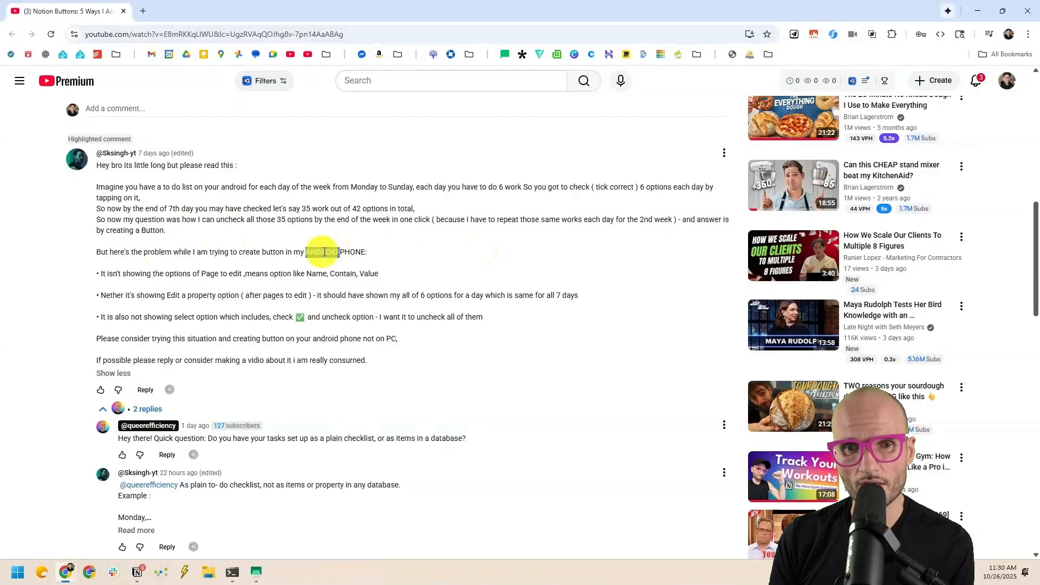
pyautogui.click(200, 290)
pyautogui.scroll(-1, 173, 285)
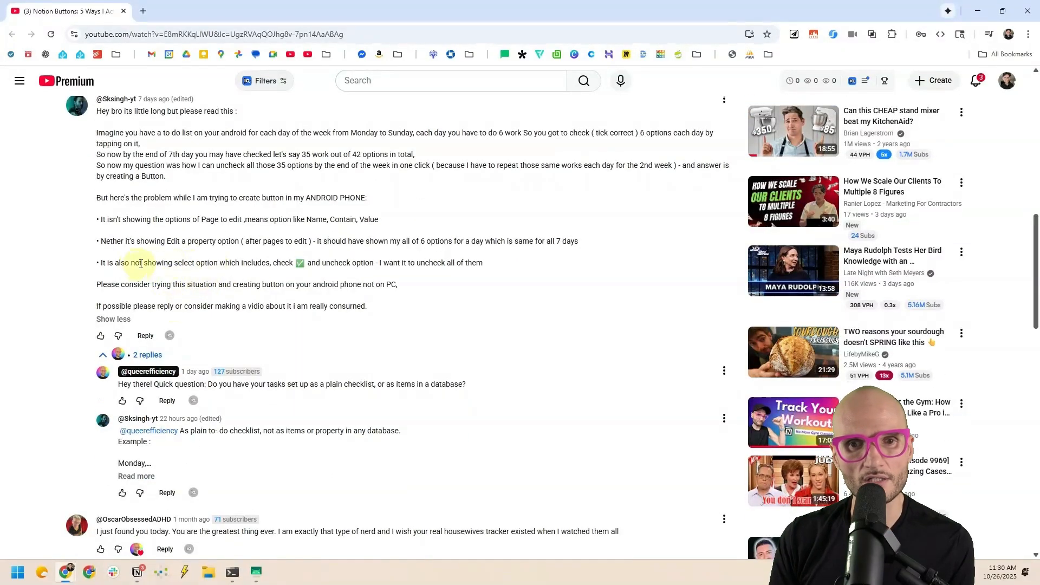
pyautogui.moveTo(131, 263); pyautogui.dragTo(346, 263)
pyautogui.click(347, 264)
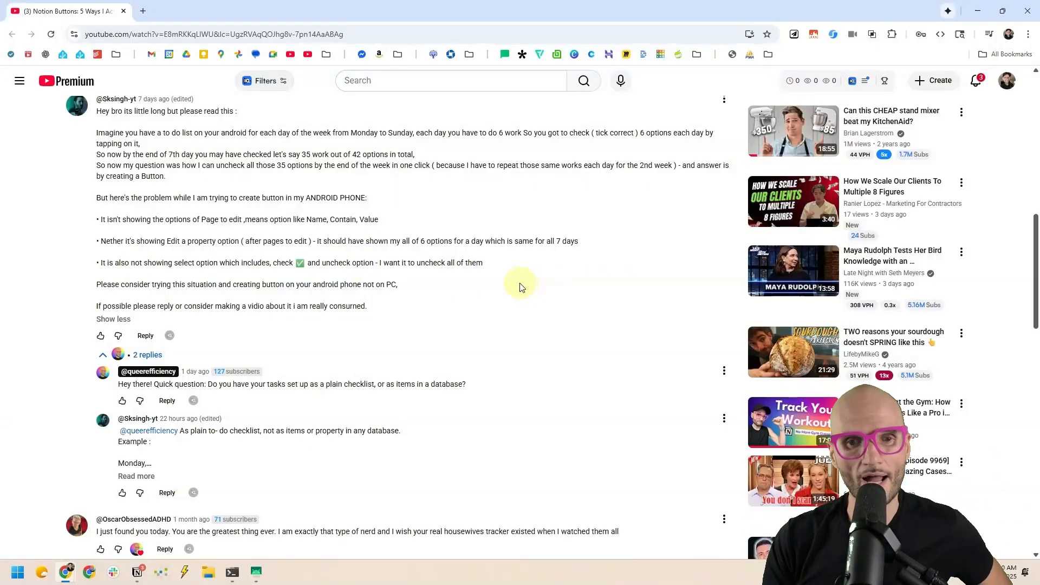
pyautogui.scroll(-1, 347, 242)
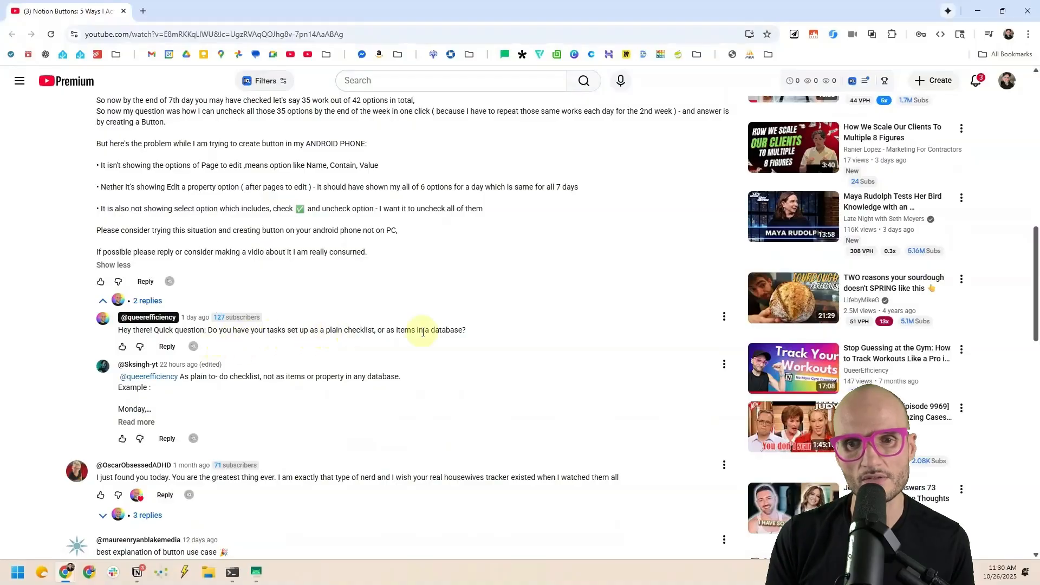
pyautogui.scroll(-1, 412, 325)
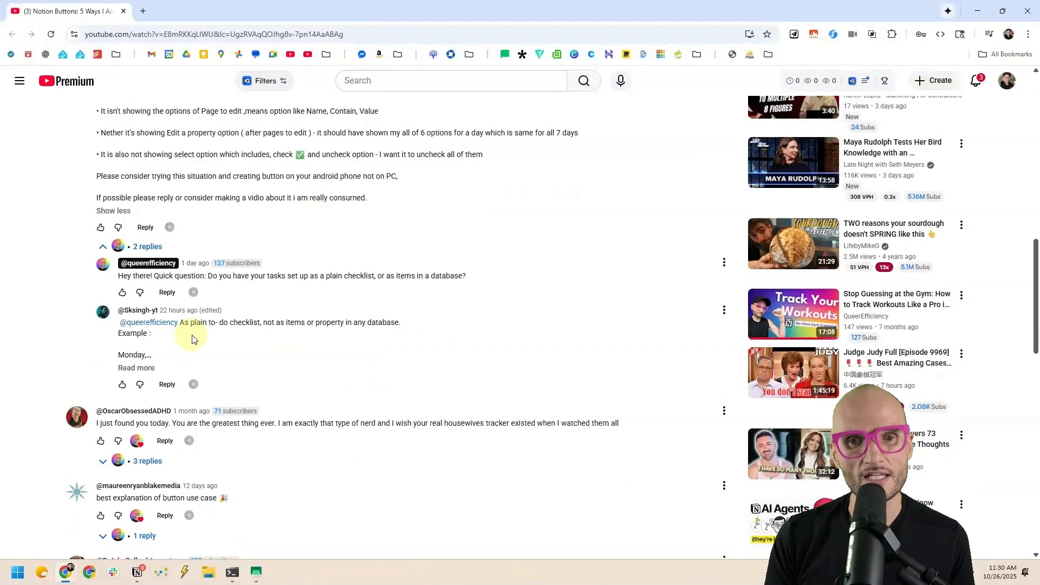
pyautogui.moveTo(190, 323); pyautogui.dragTo(260, 322)
pyautogui.click(405, 276)
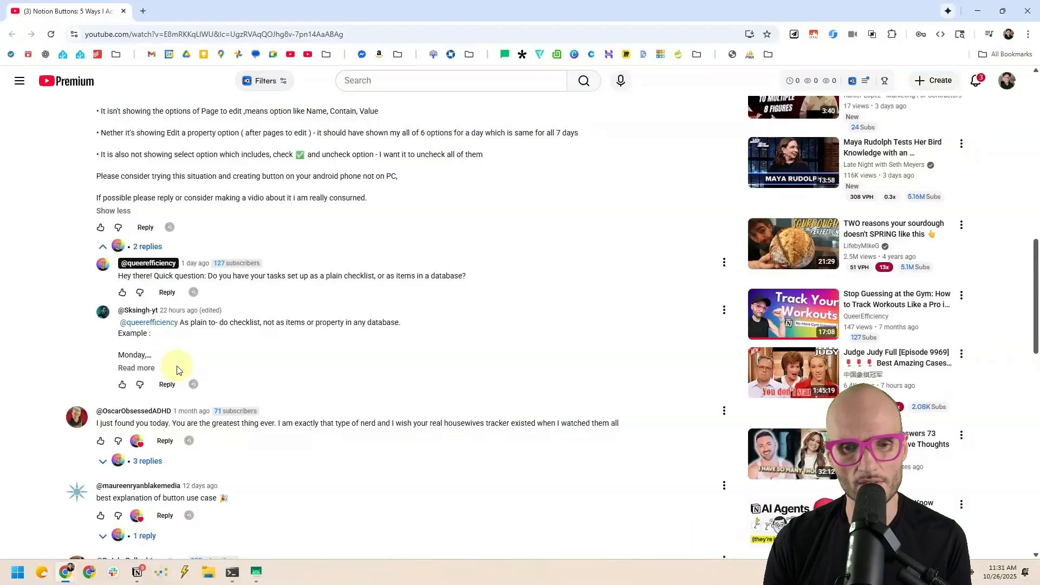
# Switch to Notion and give the Reusable Checklist page a checklist icon
pyautogui.click(138, 572)
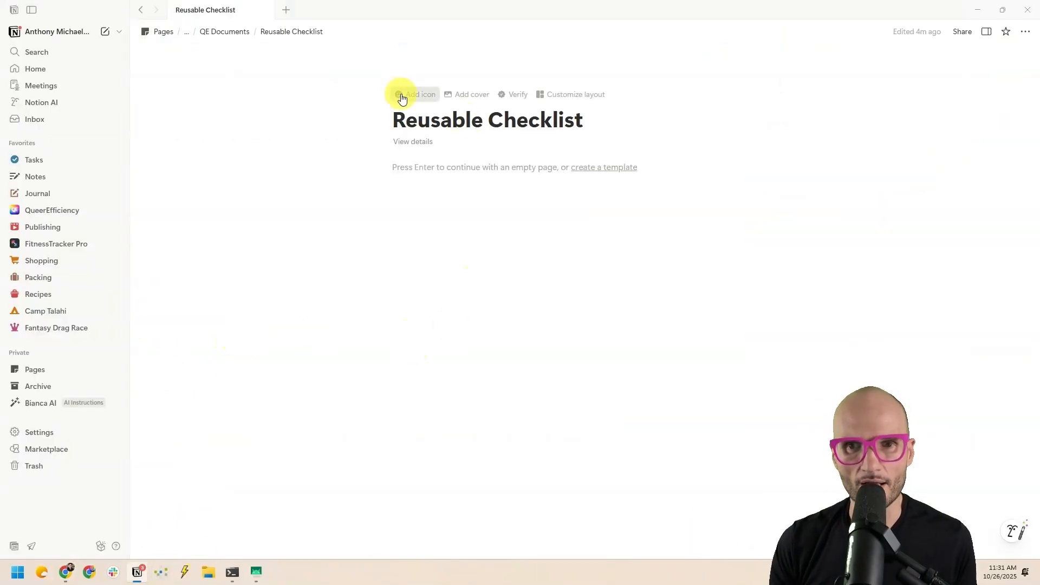
pyautogui.click(402, 92)
pyautogui.click(343, 155)
pyautogui.click(351, 216)
pyautogui.click(288, 88)
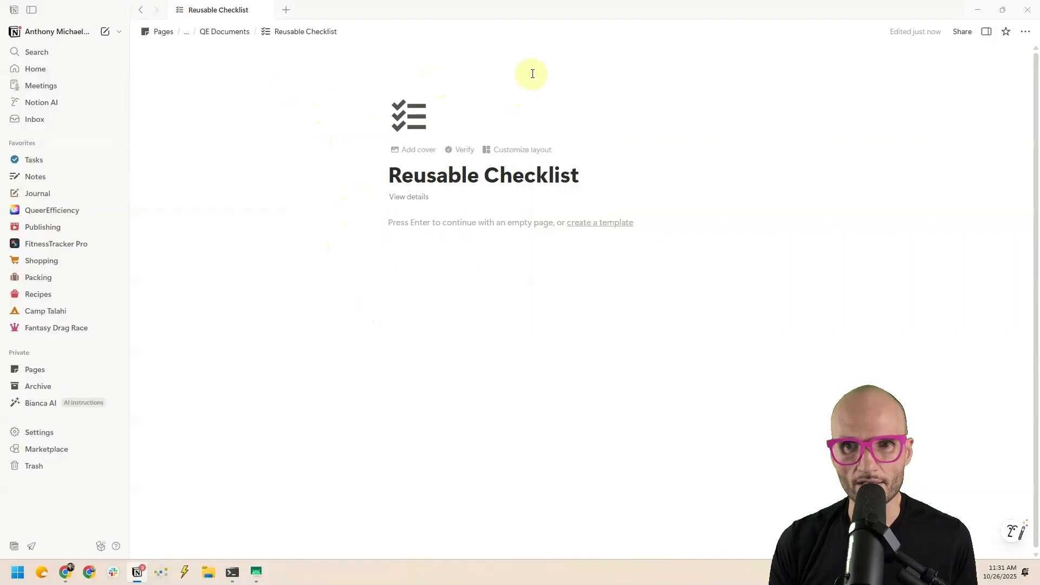
# Add a page cover from Unsplash by searching "checklist" and choosing the photo of a hand writing in a knitted sleeve
pyautogui.click(418, 150)
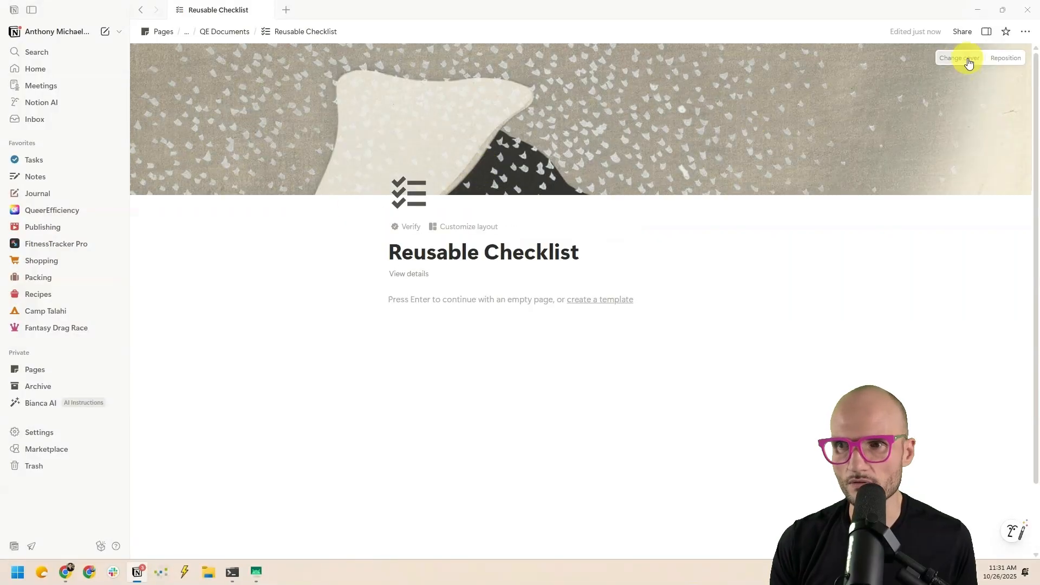
pyautogui.click(968, 59)
pyautogui.click(856, 80)
pyautogui.write('checklist')
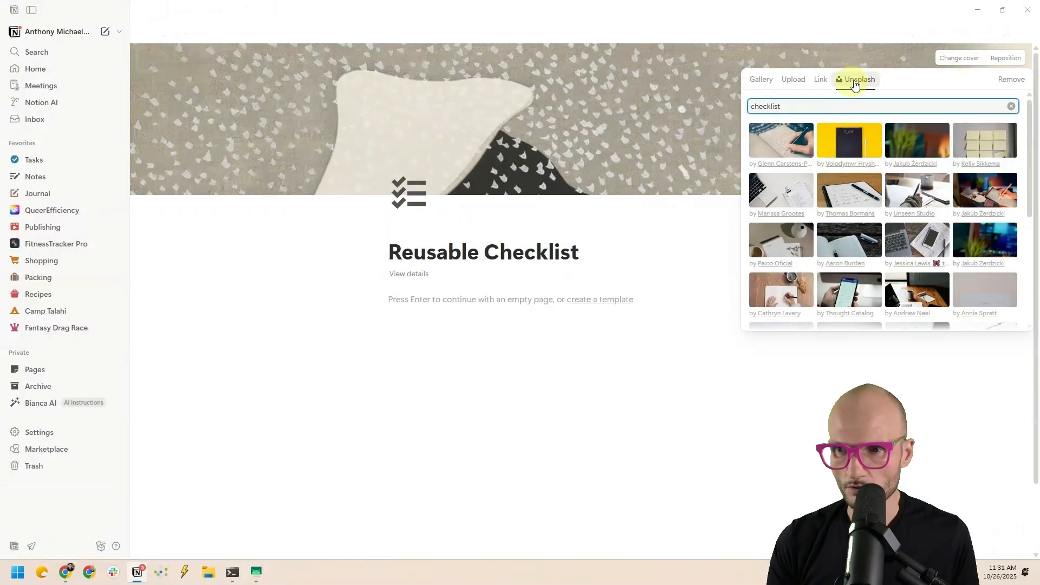
pyautogui.click(917, 190)
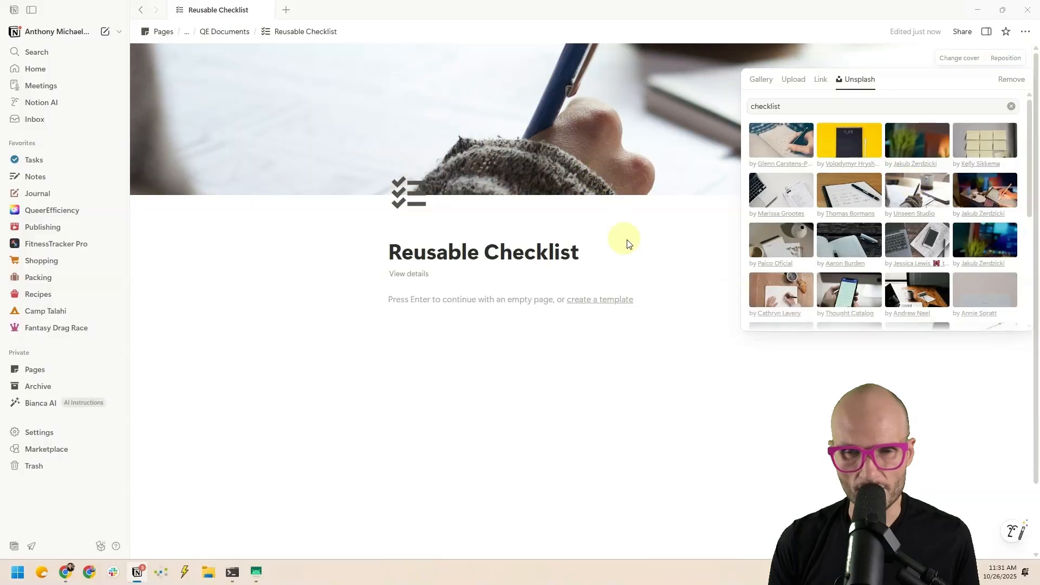
pyautogui.click(655, 240)
# Reposition the cover photo upward so its lower part shows, and save the position
pyautogui.click(1013, 56)
pyautogui.moveTo(718, 176); pyautogui.dragTo(726, 55)
pyautogui.click(967, 61)
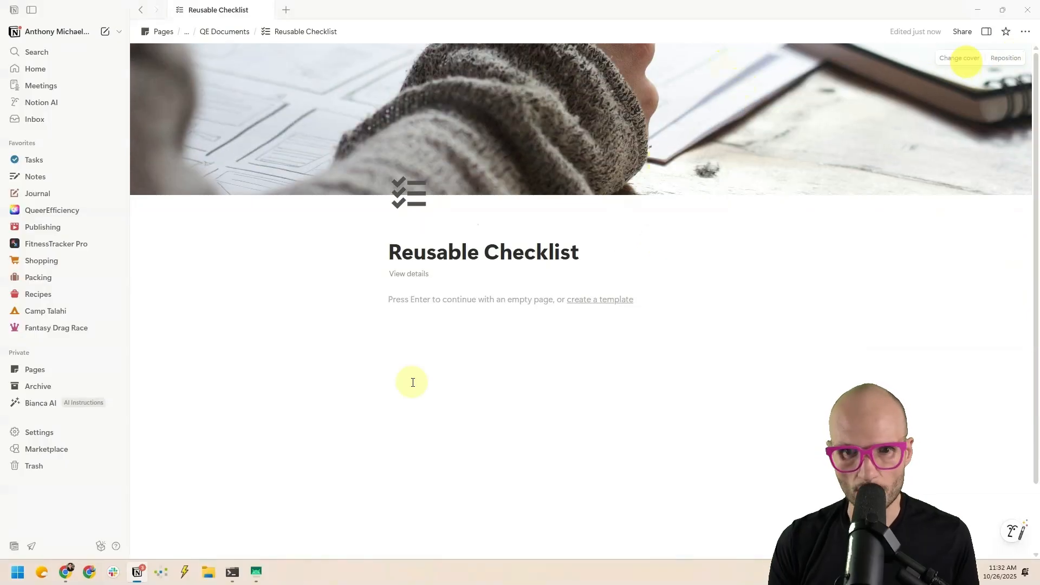
# Start the page body with a Heading 3 reading "Monday"
pyautogui.click(414, 379)
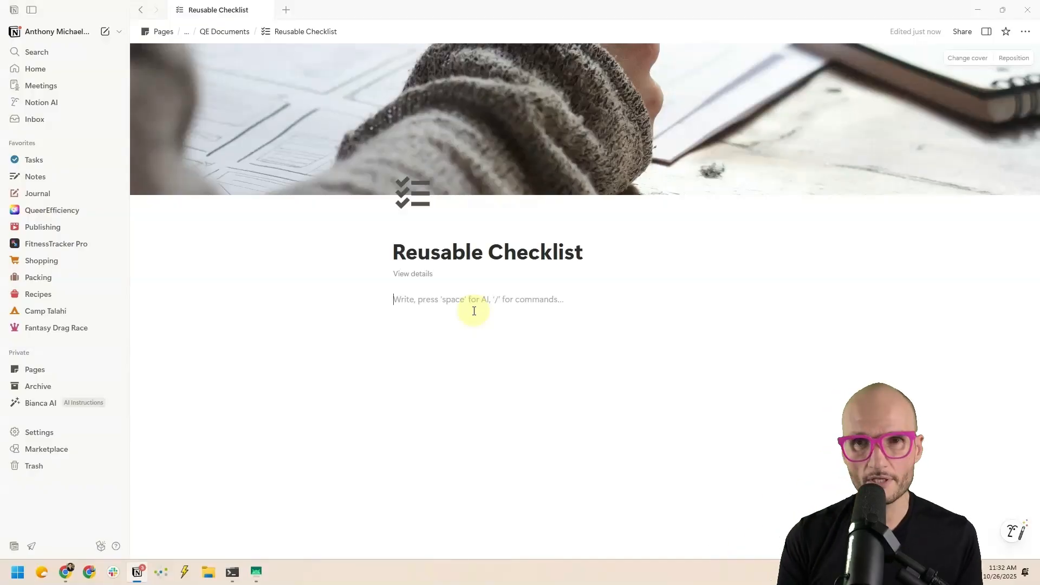
pyautogui.write('Monday')
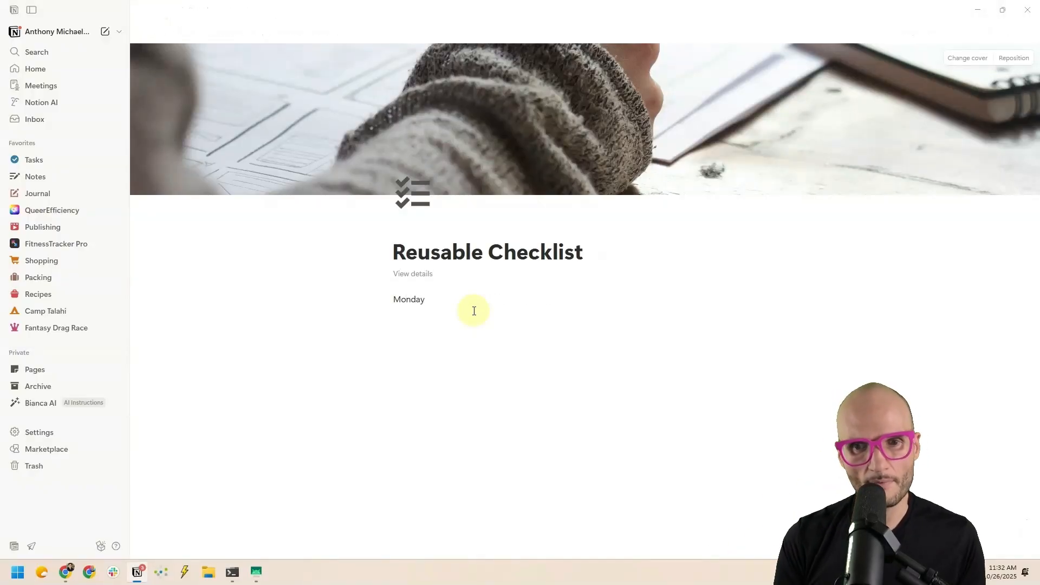
pyautogui.hotkey('ctrl', 'BackSpace')
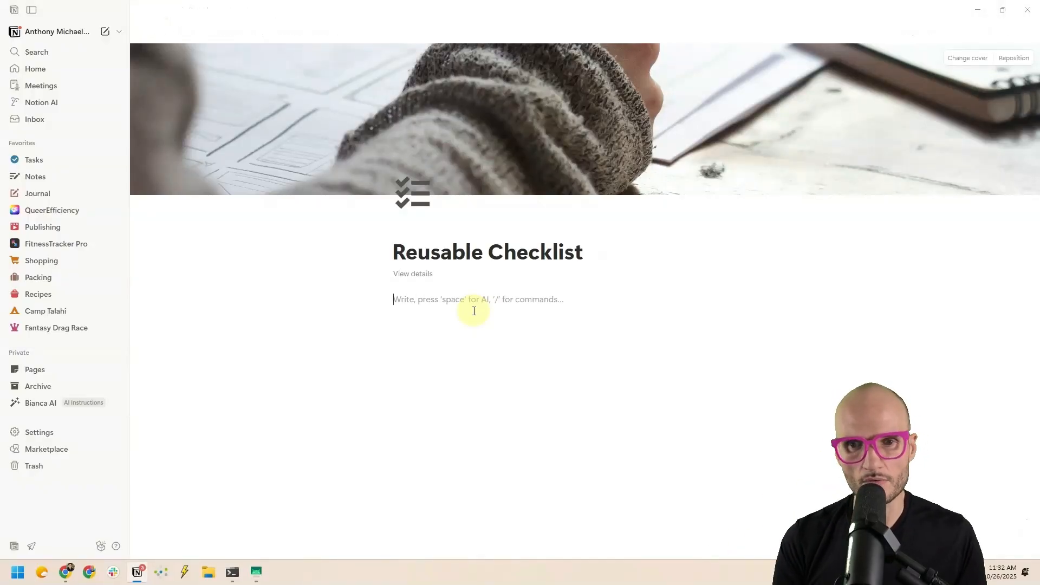
pyautogui.write('Monday')
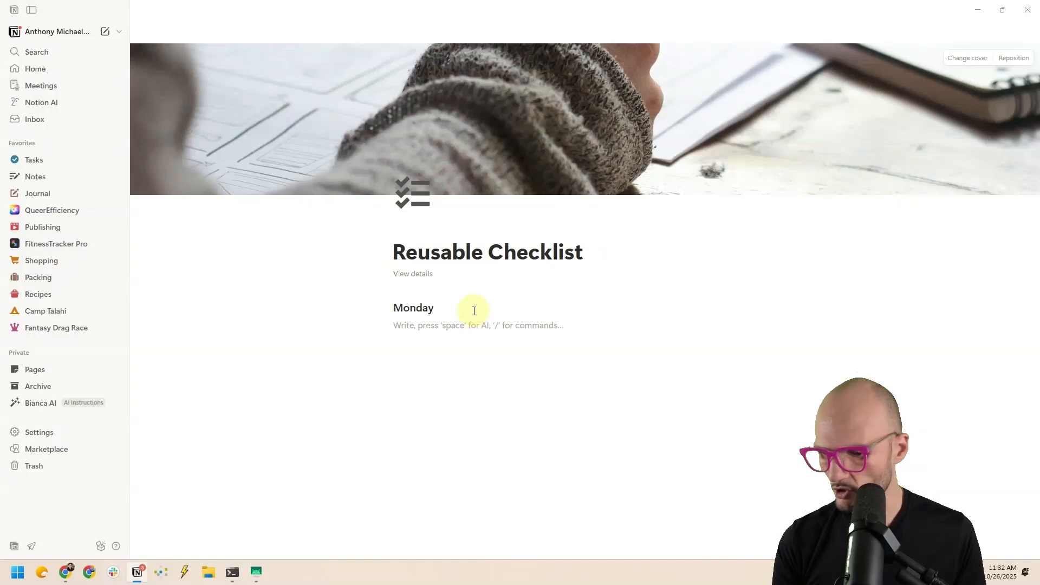
# Under Monday, add the to-do items "Study task 1", "Study task 2", "Morning exercise" and "Evening exercise"
pyautogui.write('[]')
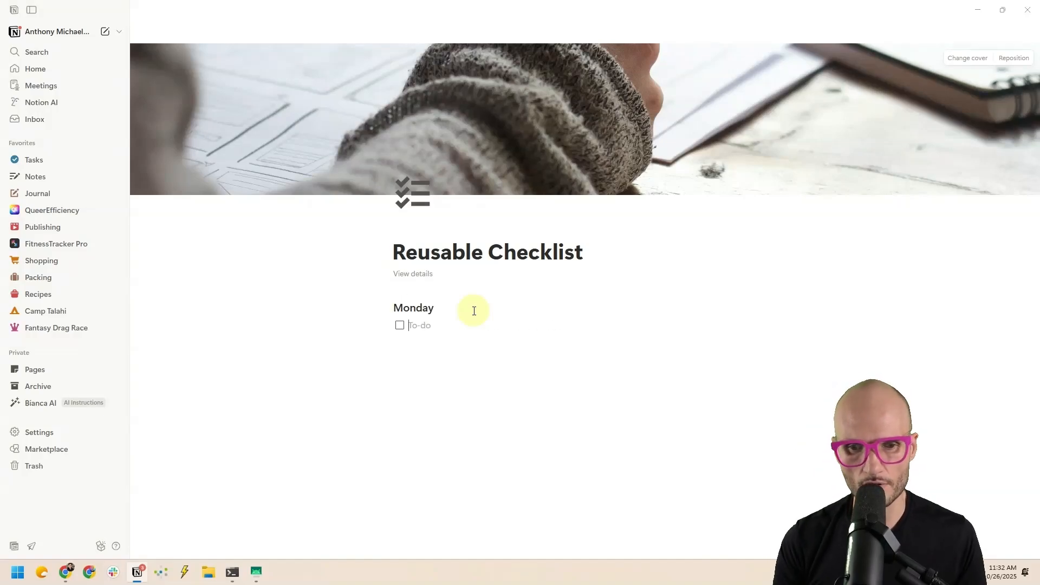
pyautogui.write('Study task 1')
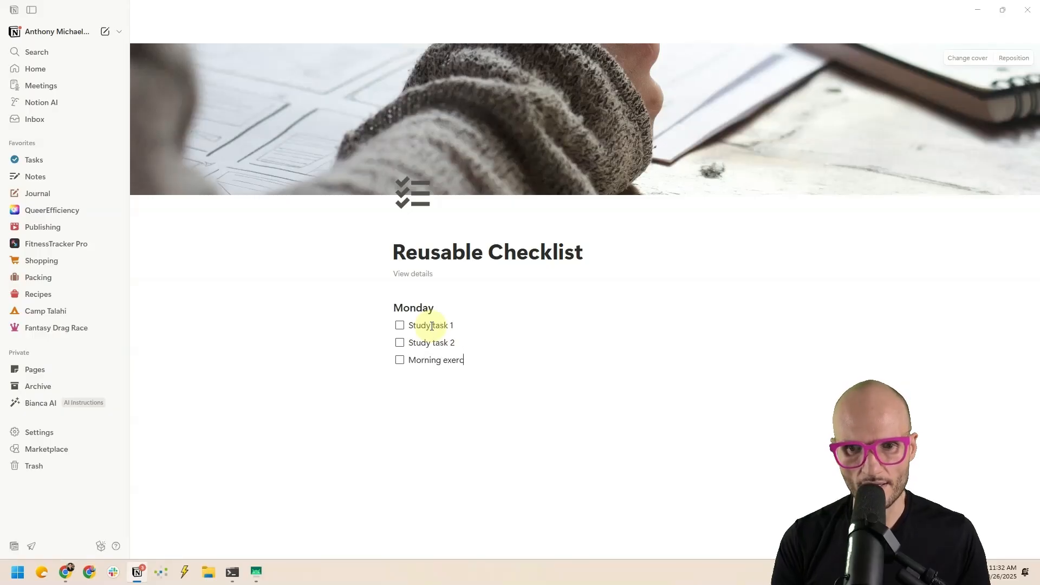
pyautogui.write('ise')
pyautogui.press('Return')
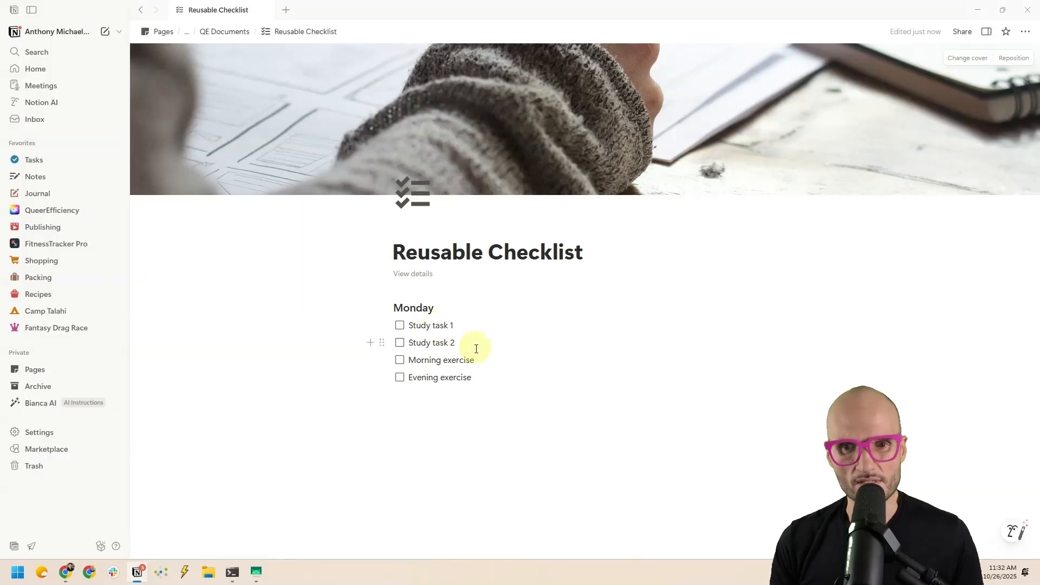
# Duplicate the Monday heading with its four to-dos and rename the copy's heading to "Tuesday"
pyautogui.moveTo(494, 390); pyautogui.dragTo(390, 299)
pyautogui.hotkey('ctrl', 'd')
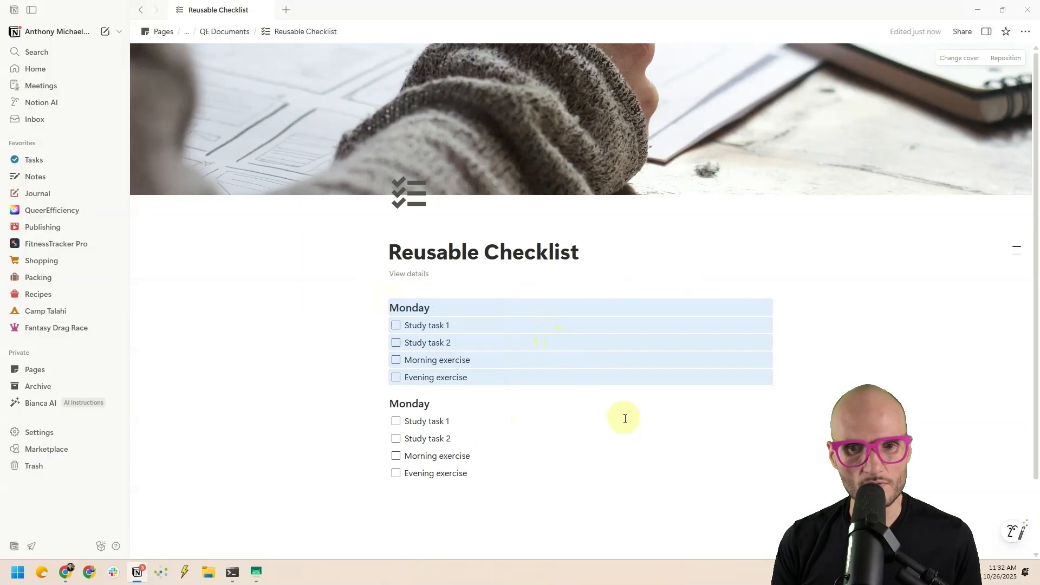
pyautogui.doubleClick(399, 409)
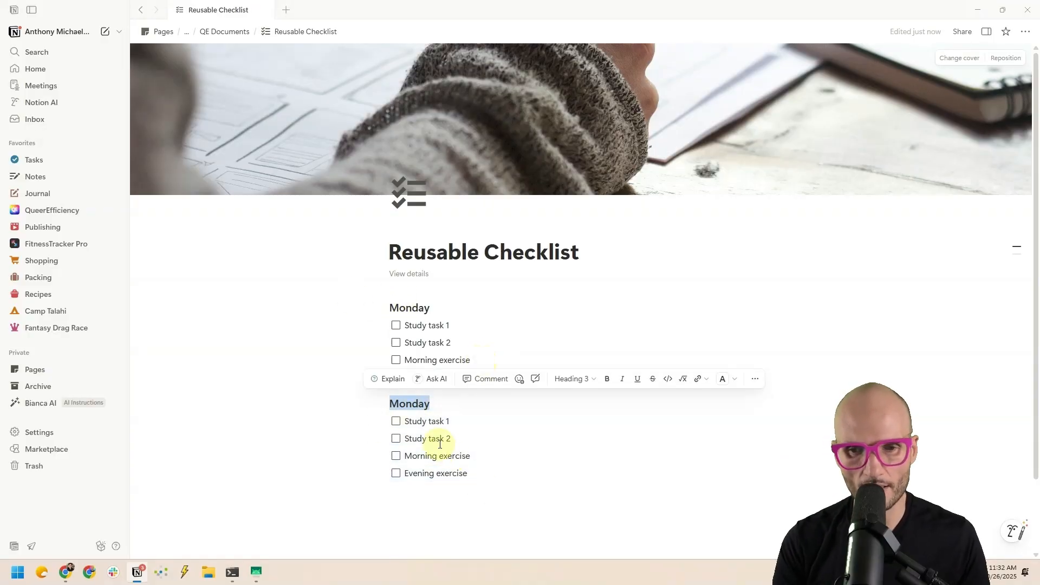
pyautogui.write('Tuesday')
# Duplicate the Tuesday heading with its to-dos and rename the copy's heading to "Wednesday"
pyautogui.moveTo(499, 502); pyautogui.dragTo(384, 404)
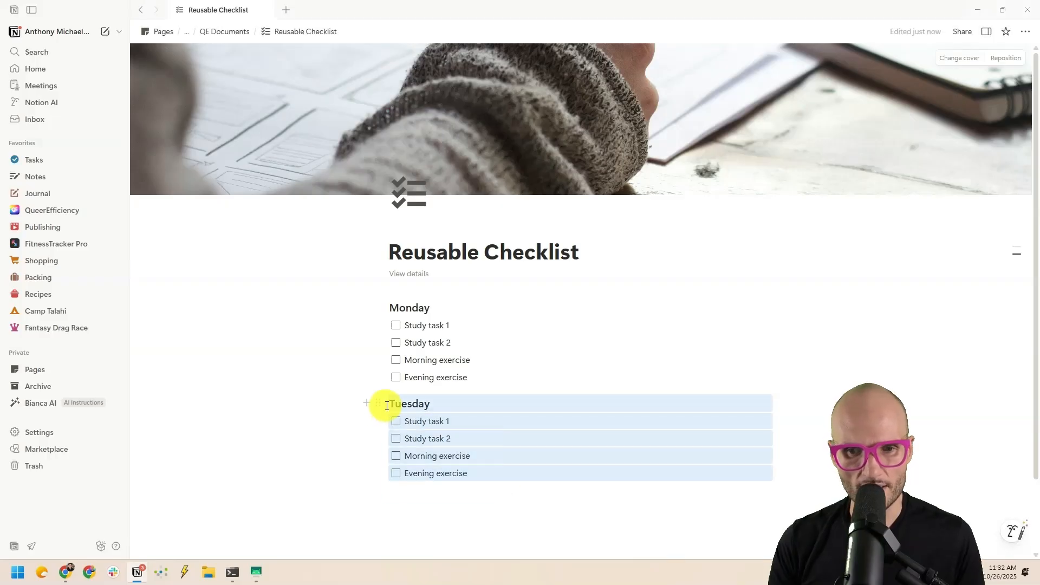
pyautogui.hotkey('ctrl', 'd')
pyautogui.doubleClick(413, 340)
pyautogui.write('Wednesday')
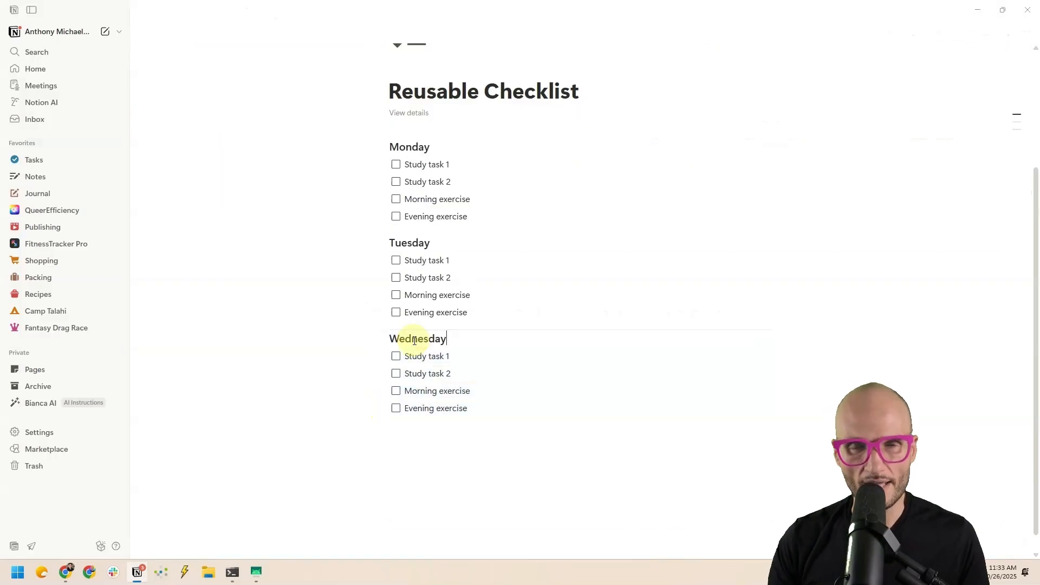
# Check off all to-dos for the three days except Monday's Evening exercise and Tuesday's Study task 2
pyautogui.click(396, 164)
pyautogui.click(397, 182)
pyautogui.click(396, 199)
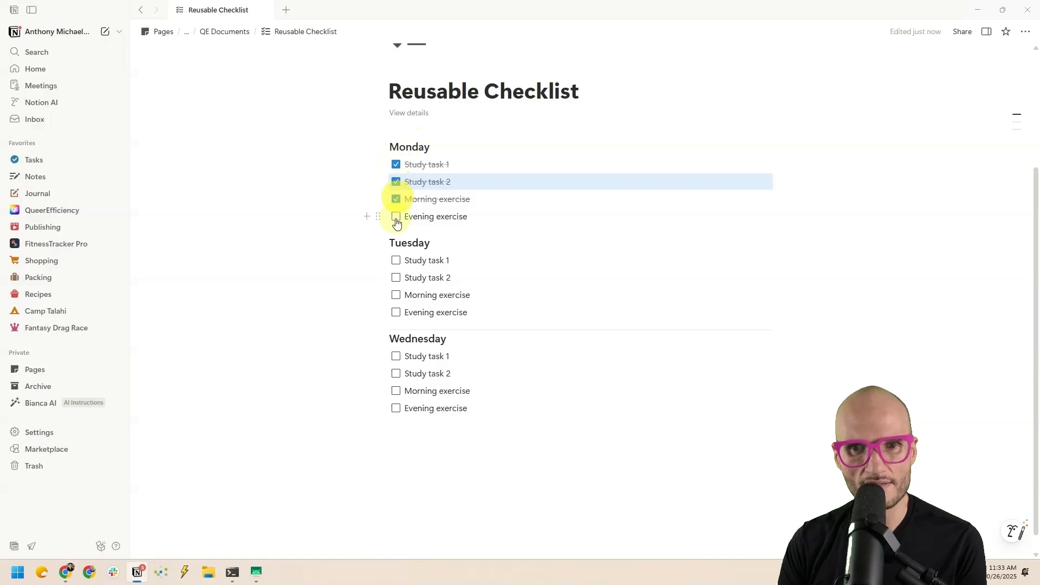
pyautogui.click(396, 261)
pyautogui.click(397, 295)
pyautogui.click(396, 312)
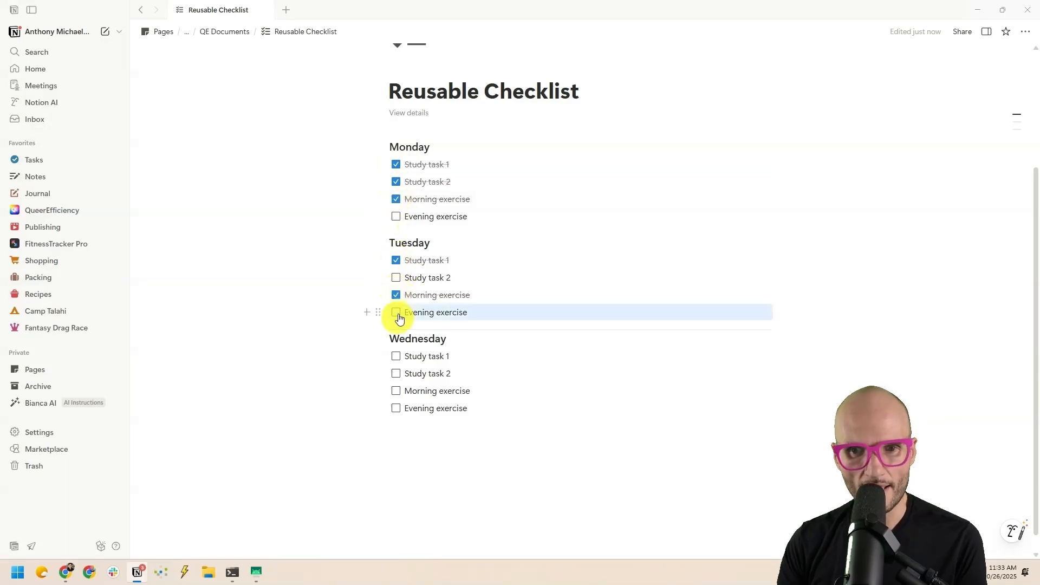
pyautogui.click(396, 356)
pyautogui.click(396, 374)
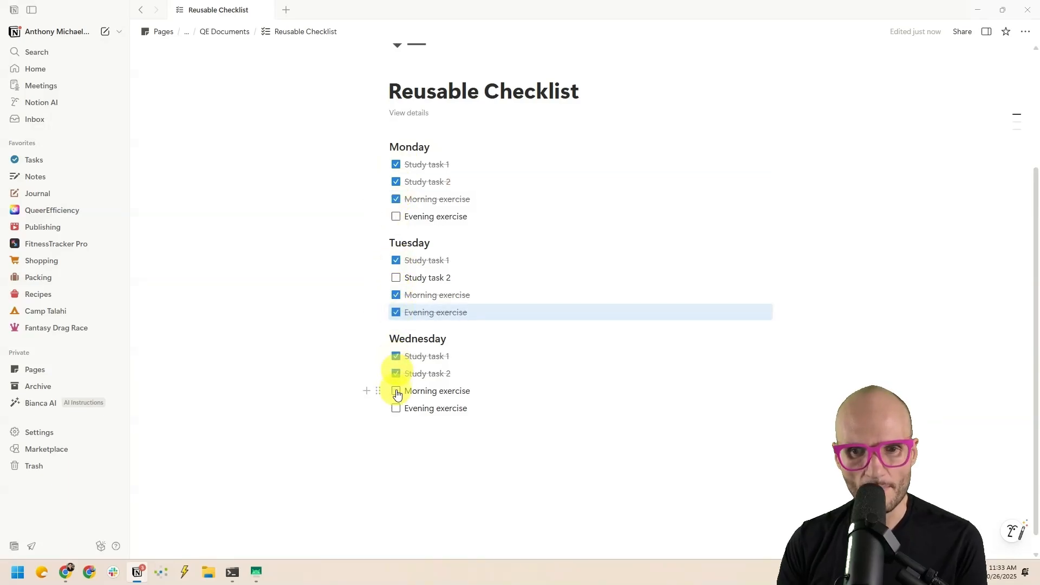
pyautogui.click(396, 391)
pyautogui.click(396, 408)
pyautogui.click(439, 435)
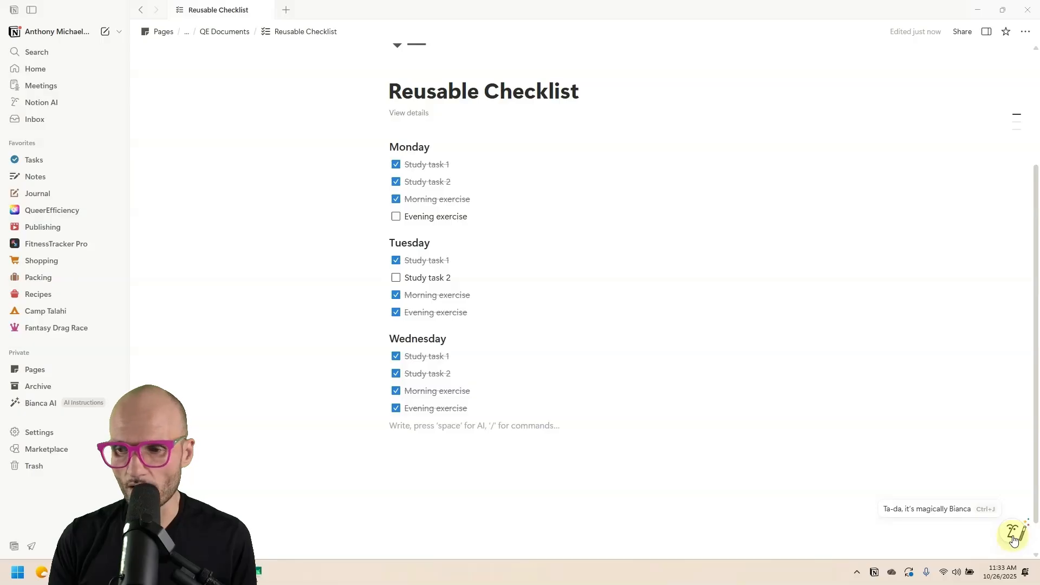
# Ask the AI assistant to "Uncheck all of the checkboxes on this page" and copy that prompt to the clipboard
pyautogui.click(1015, 538)
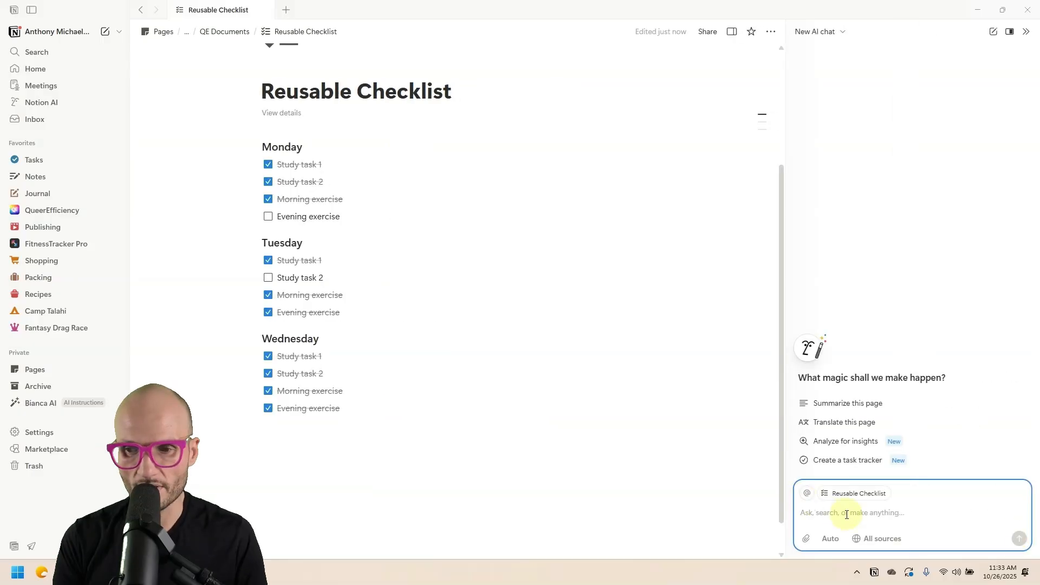
pyautogui.write('Uncheck all of the checkboxes on this page')
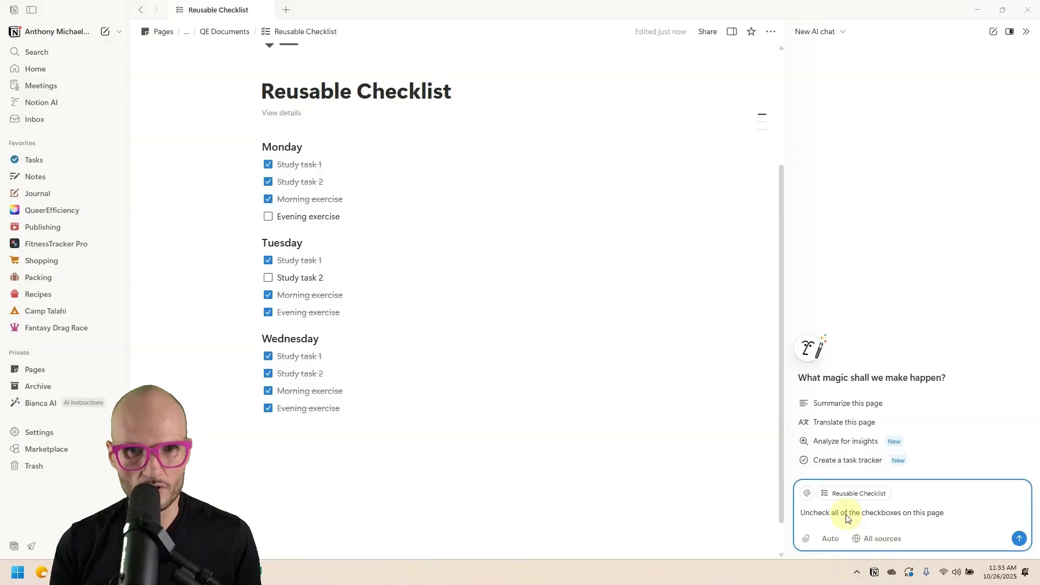
pyautogui.press('Return')
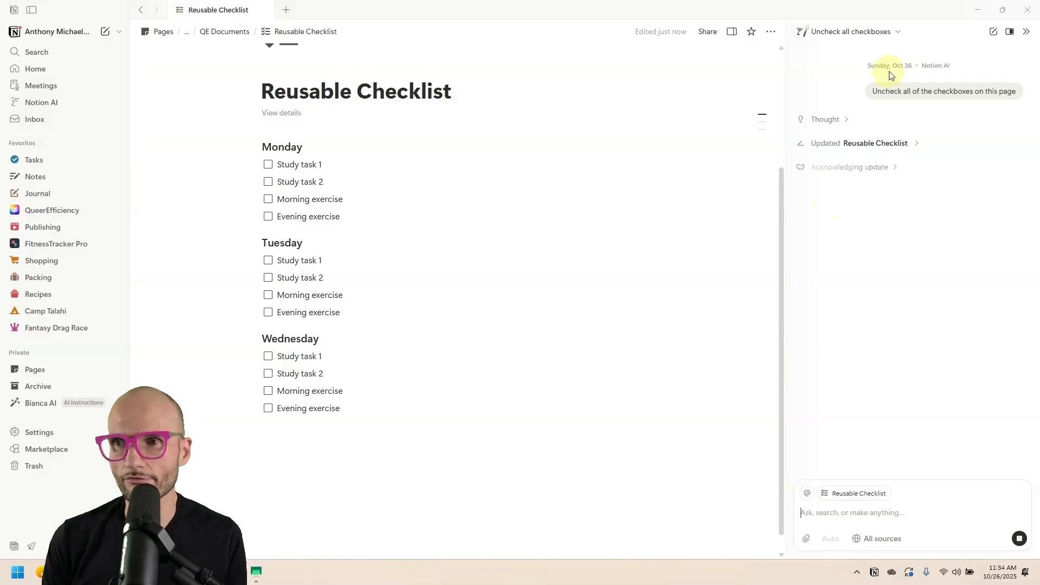
pyautogui.tripleClick(920, 89)
pyautogui.click(851, 92)
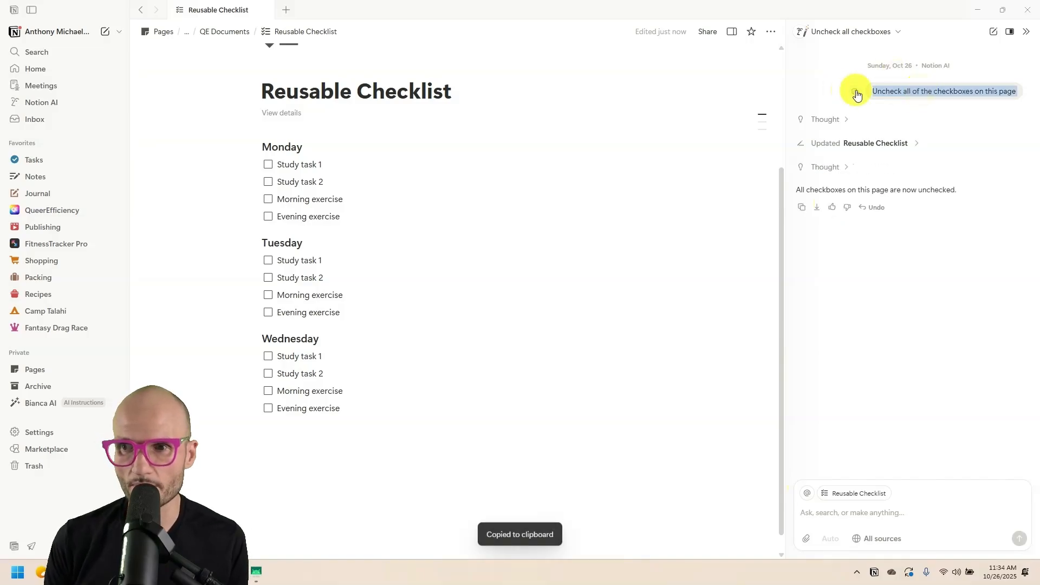
# Add a subpage titled "Uncheck Weekly Tasks" reading "Uncheck all of the checkboxes on" followed by a mention of the Reusable Checklist page
pyautogui.click(481, 91)
pyautogui.press('Return')
pyautogui.write('/')
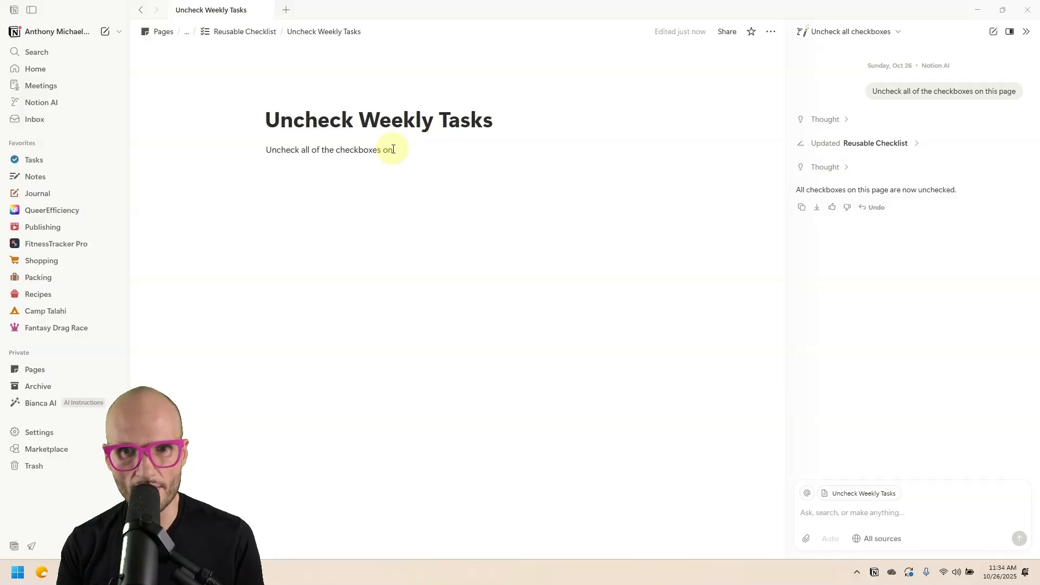
pyautogui.write('@re')
pyautogui.press('Return')
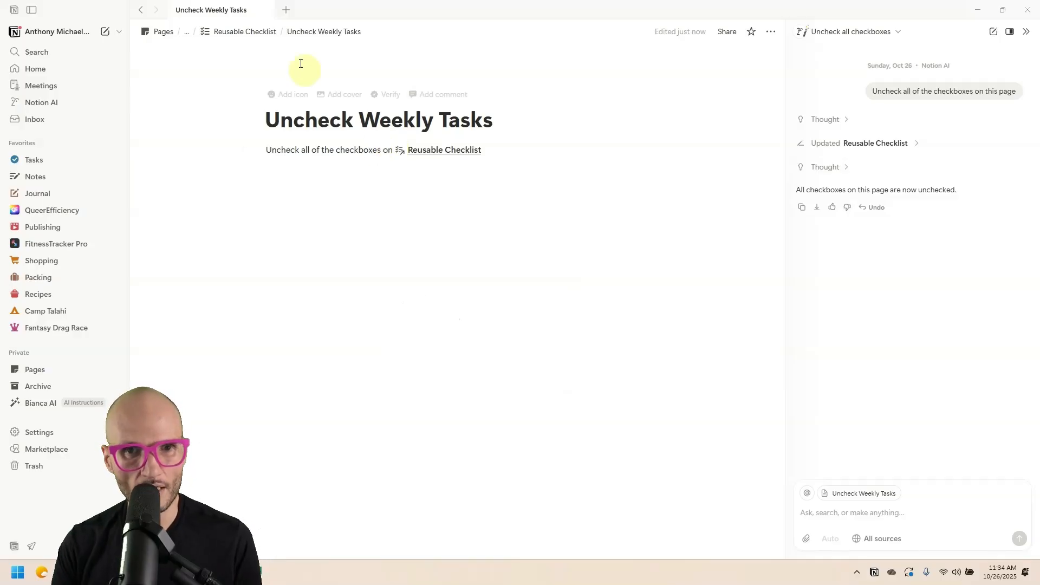
# Return to the Reusable Checklist page and give the Uncheck Weekly Tasks subpage a magic wand icon
pyautogui.click(270, 31)
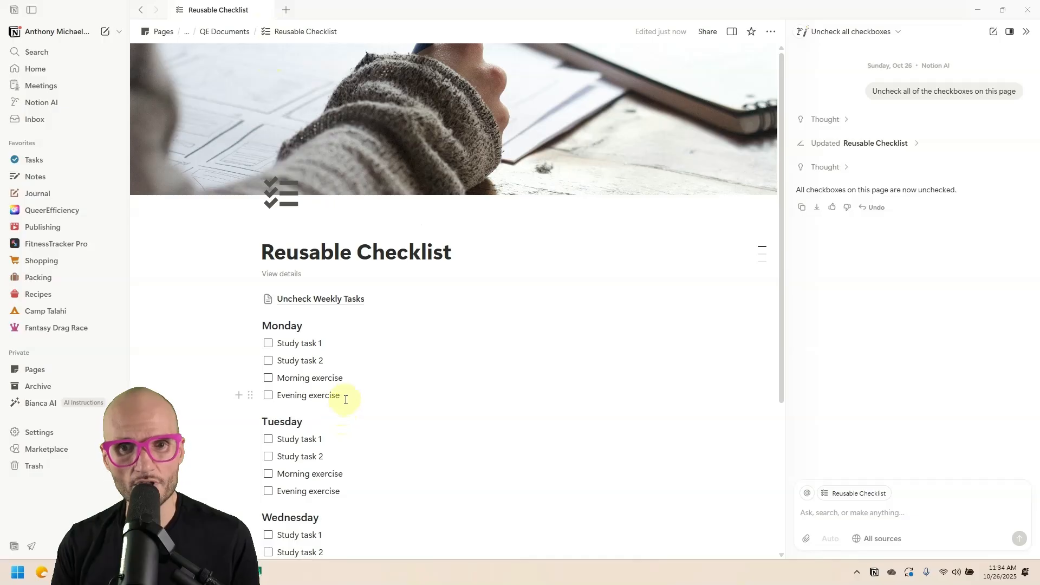
pyautogui.scroll(-1, 295, 298)
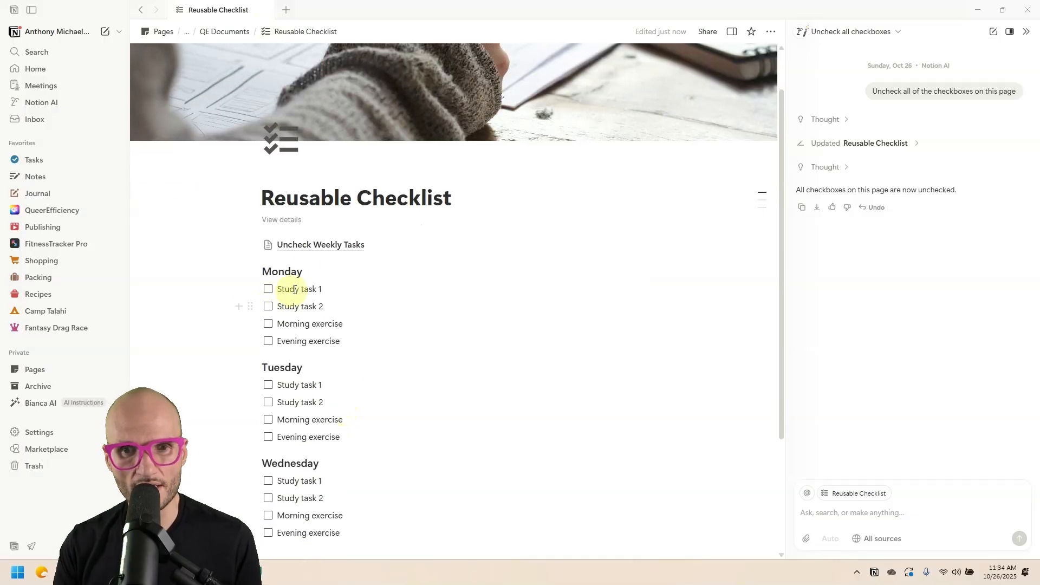
pyautogui.click(269, 247)
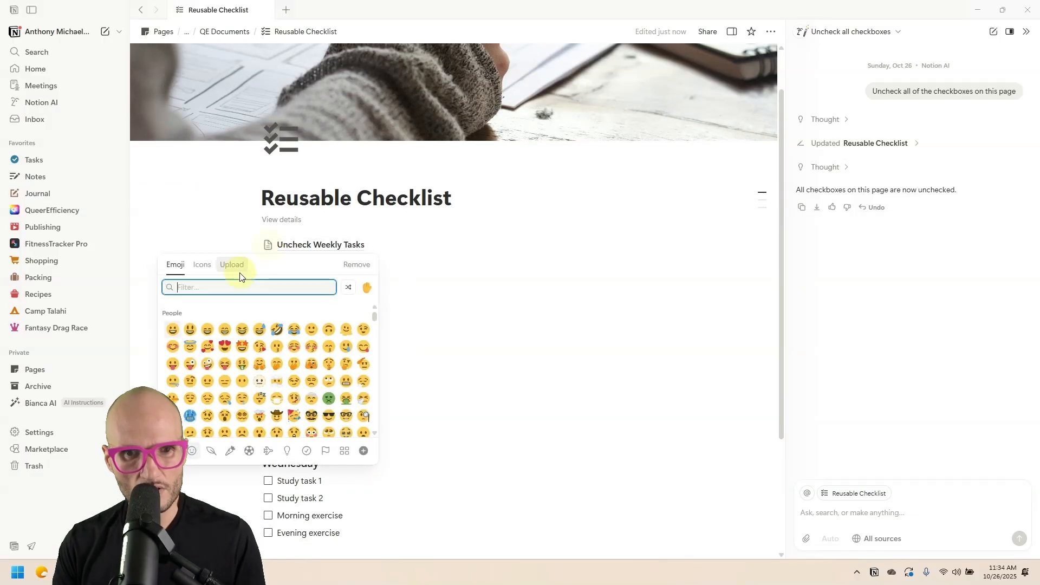
pyautogui.click(202, 265)
pyautogui.write('magic')
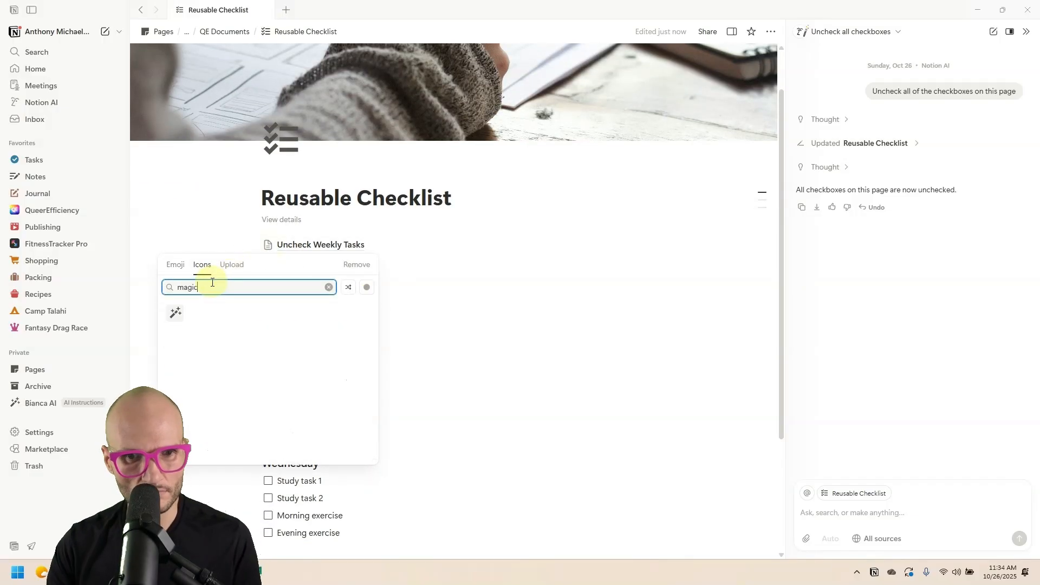
pyautogui.moveTo(177, 314)
pyautogui.click(179, 346)
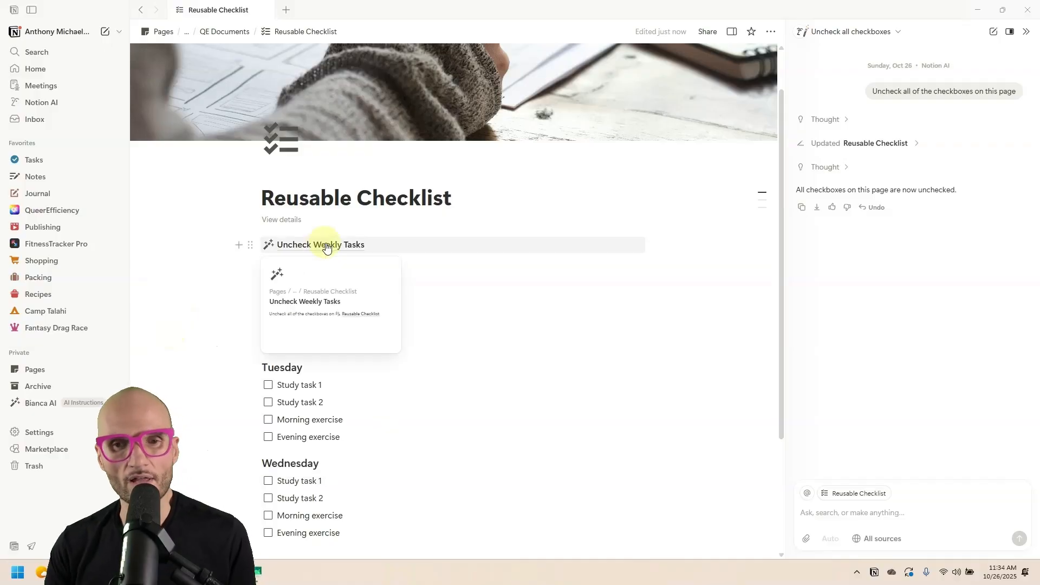
# Check off all Monday to-dos except Morning exercise, all of Tuesday's, and Wednesday's Study task 2 and Morning exercise
pyautogui.scroll(-1, 325, 250)
pyautogui.click(268, 234)
pyautogui.click(268, 252)
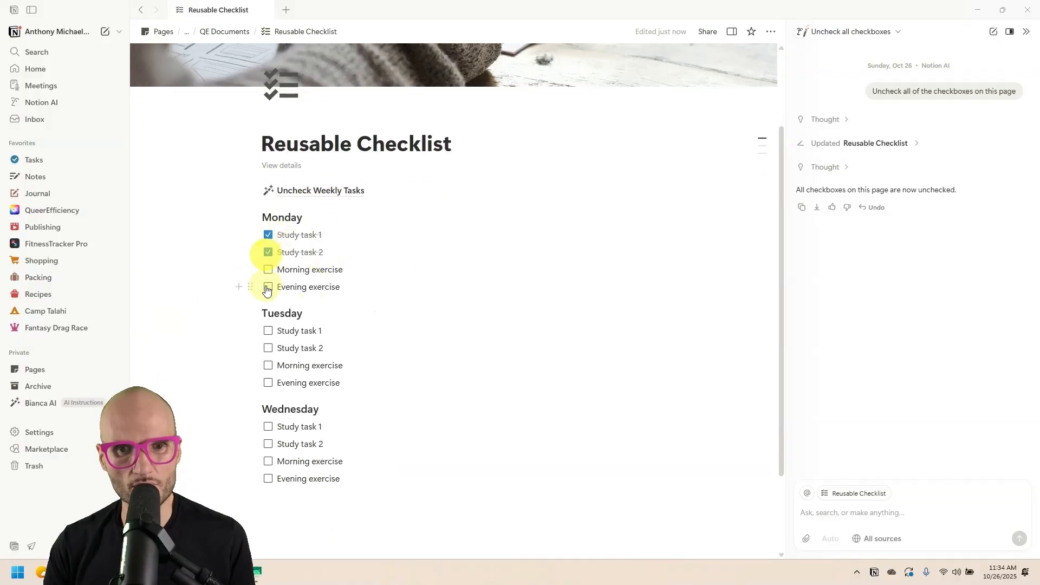
pyautogui.click(268, 286)
pyautogui.click(268, 331)
pyautogui.click(268, 348)
pyautogui.click(268, 365)
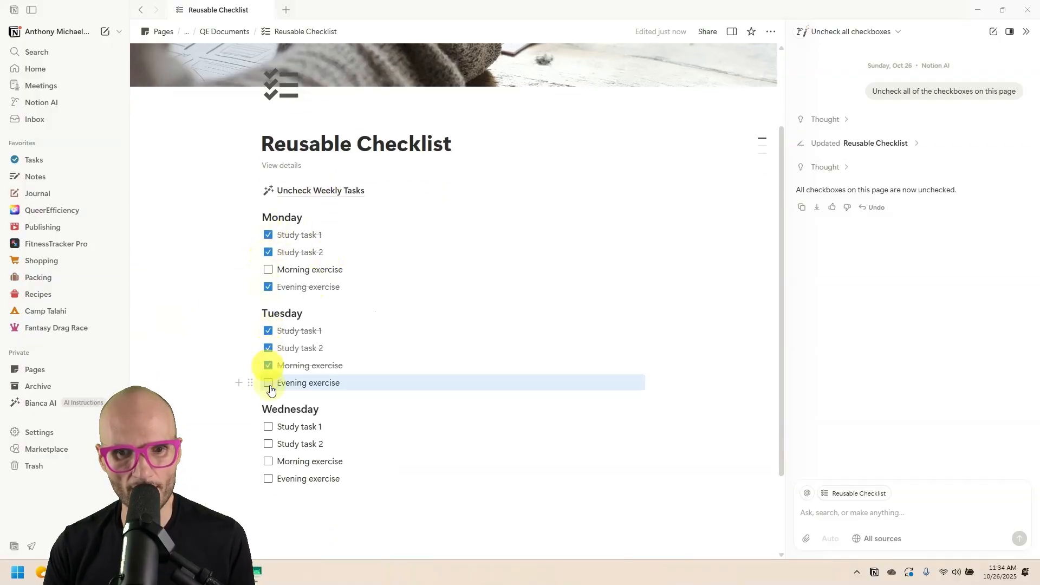
pyautogui.click(268, 383)
pyautogui.click(268, 443)
pyautogui.click(268, 461)
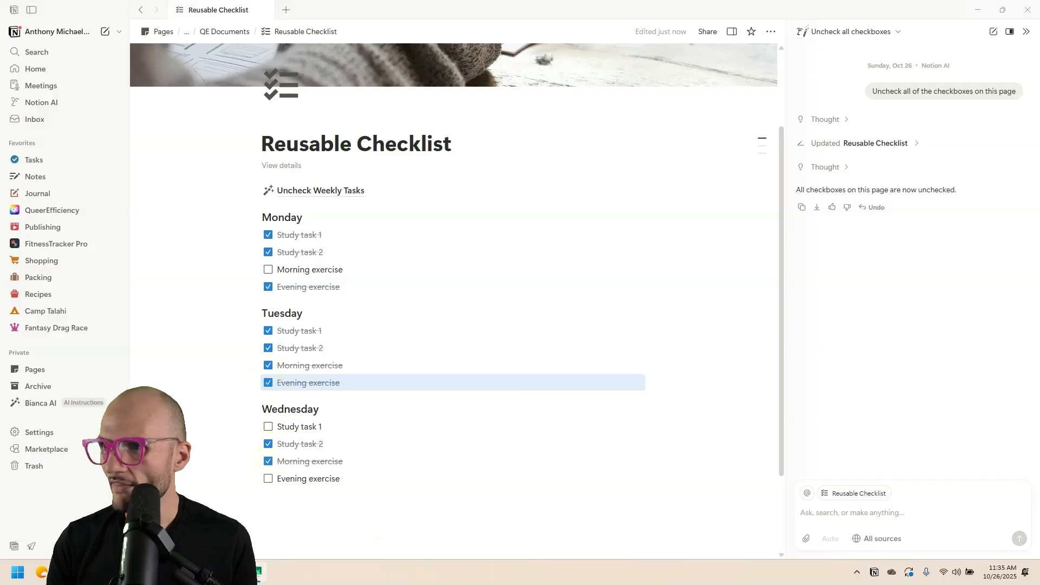
# Switch to the mirrored Pixel 10 Pro XL window, place it beside the checklist and view the full checklist on the phone
pyautogui.click(257, 572)
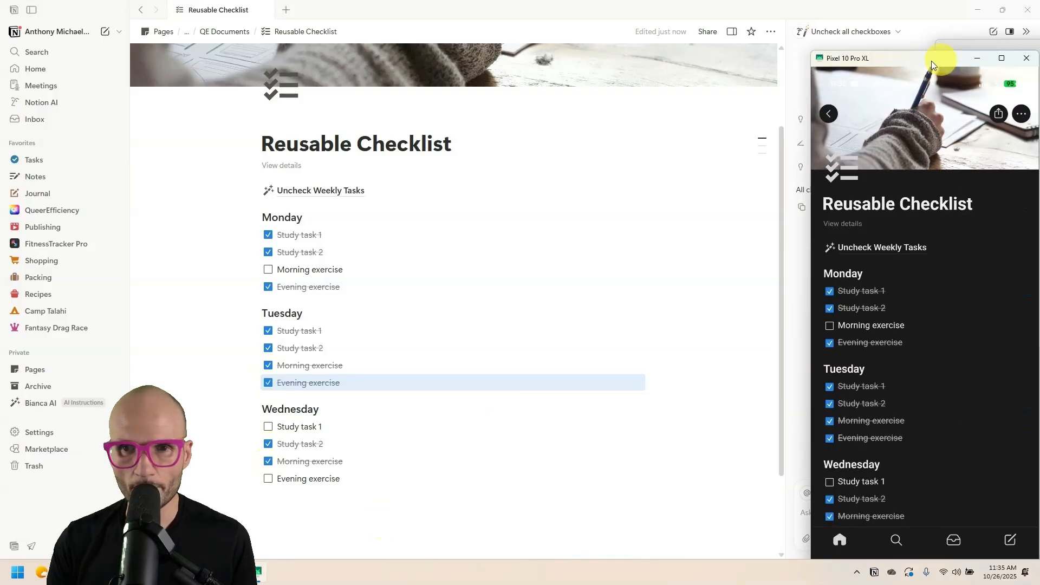
pyautogui.moveTo(932, 61); pyautogui.dragTo(689, 26)
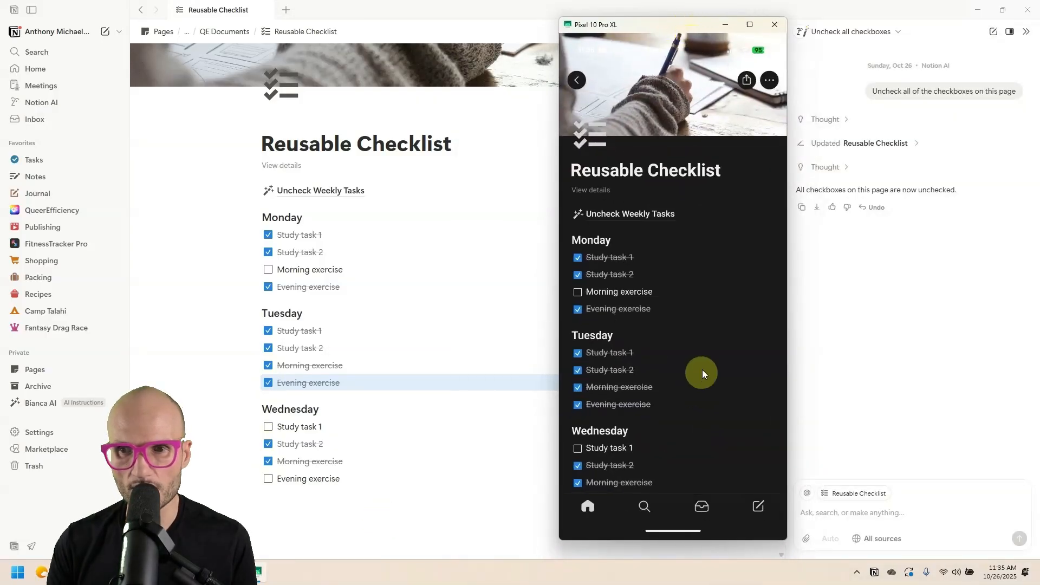
pyautogui.moveTo(702, 374); pyautogui.dragTo(650, 216)
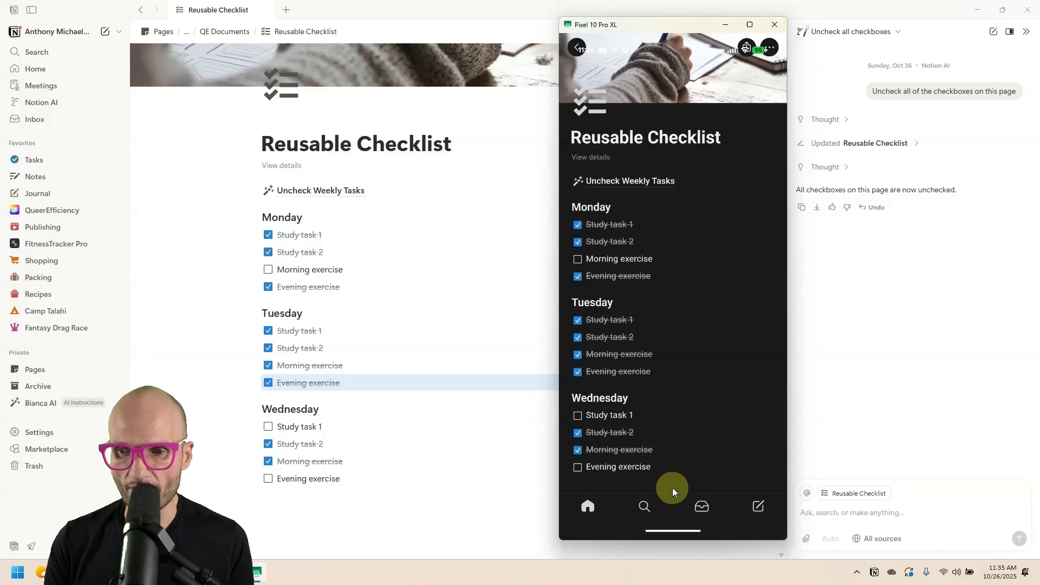
# Open the AI assistant on the phone, start a new chat and clear the leftover draft text
pyautogui.click(642, 506)
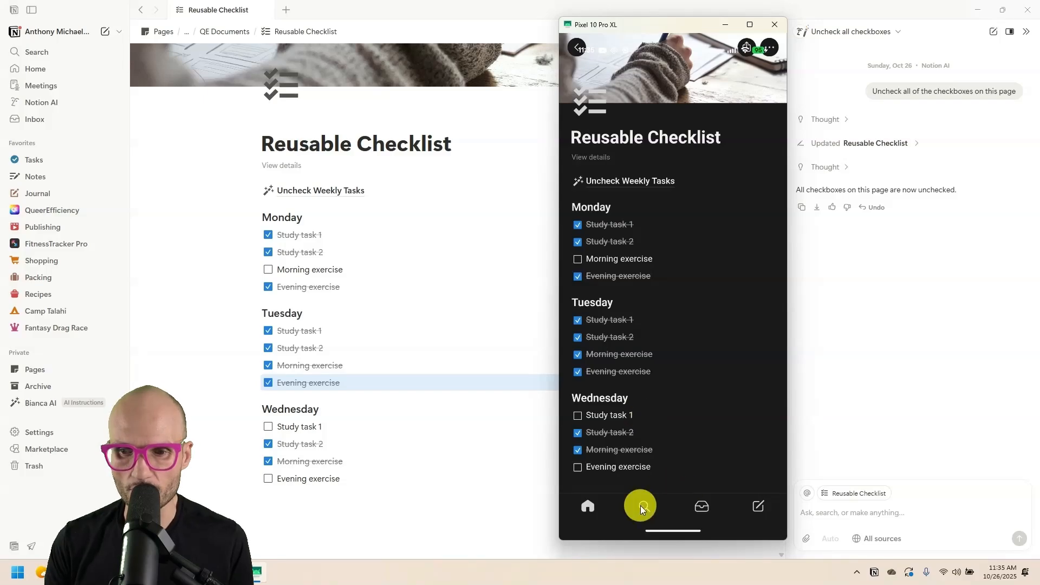
pyautogui.click(622, 85)
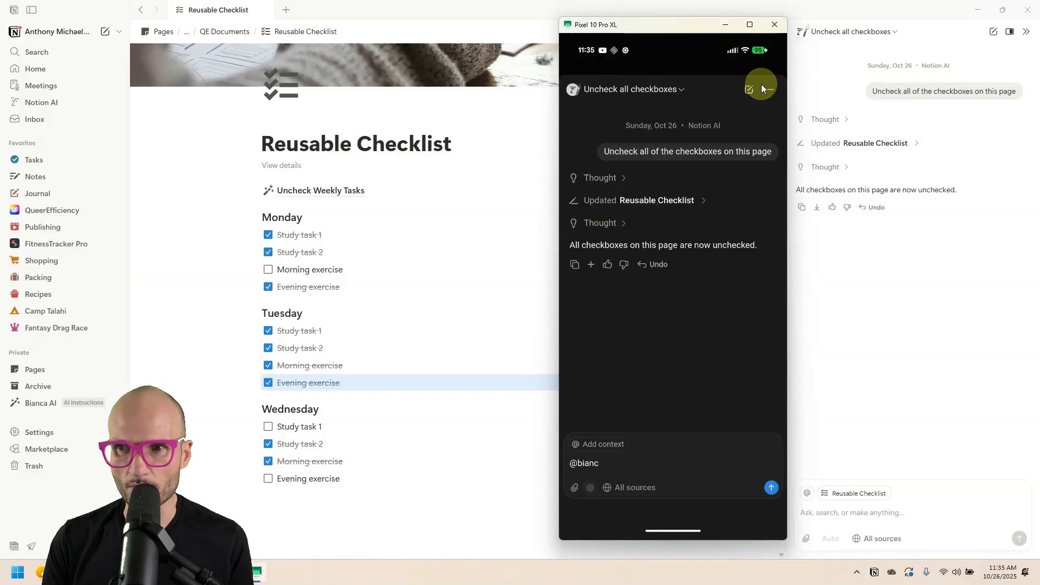
pyautogui.click(749, 90)
pyautogui.click(612, 461)
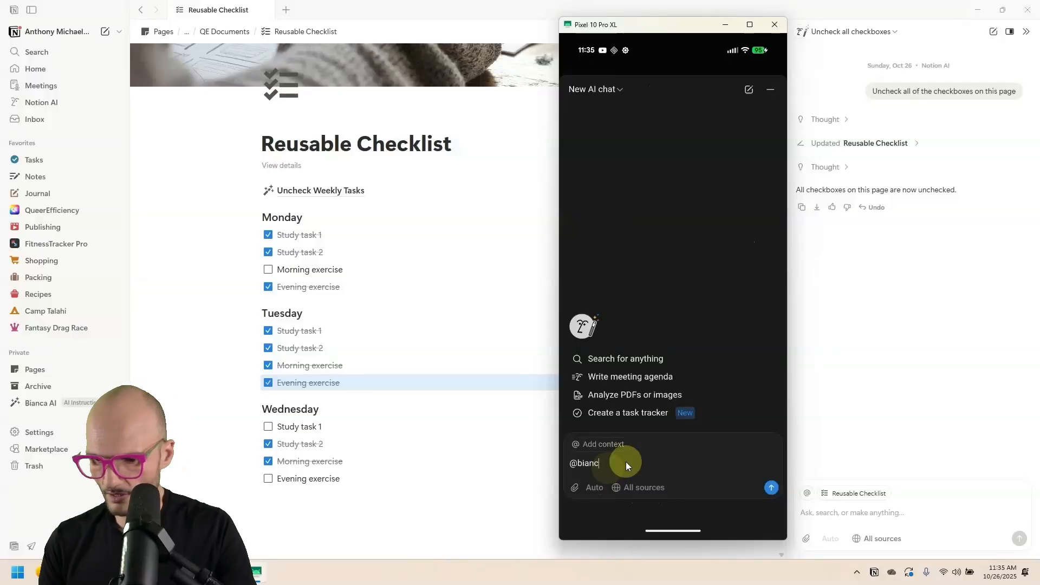
pyautogui.press('BackSpace')
pyautogui.press('BackSpace')
pyautogui.press('BackSpace')
pyautogui.press('BackSpace')
pyautogui.press('BackSpace')
pyautogui.press('BackSpace')
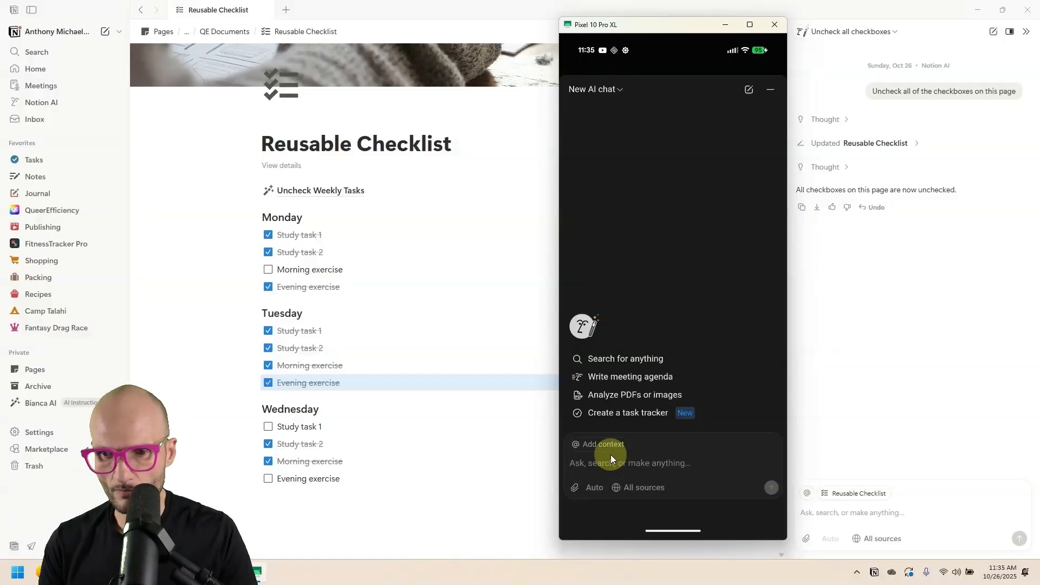
# Send the prompt "Run" with a mention of the Uncheck Weekly Tasks page, and check the checklist page on the desktop
pyautogui.write('Run')
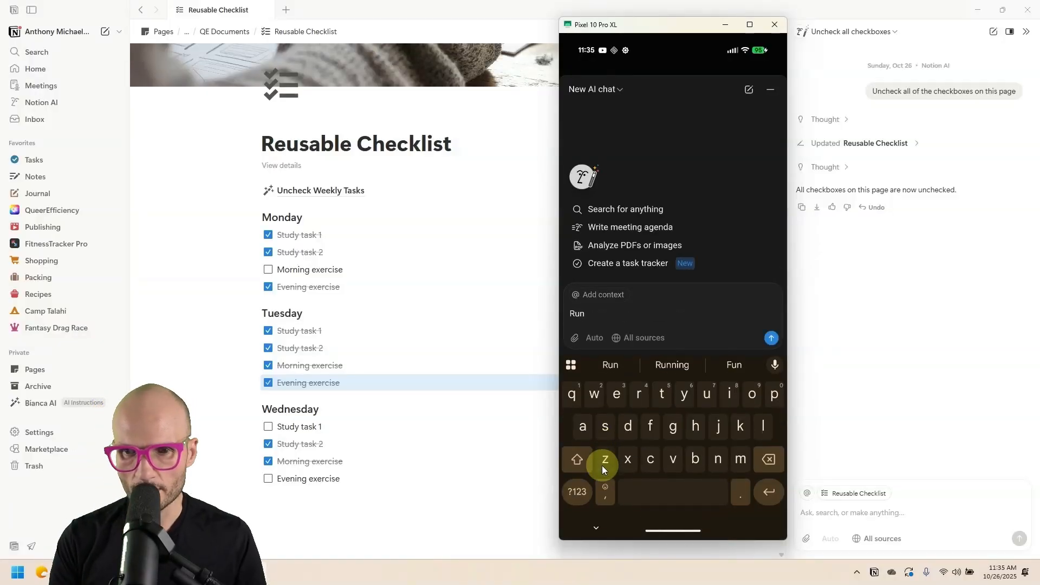
pyautogui.write(' @unche')
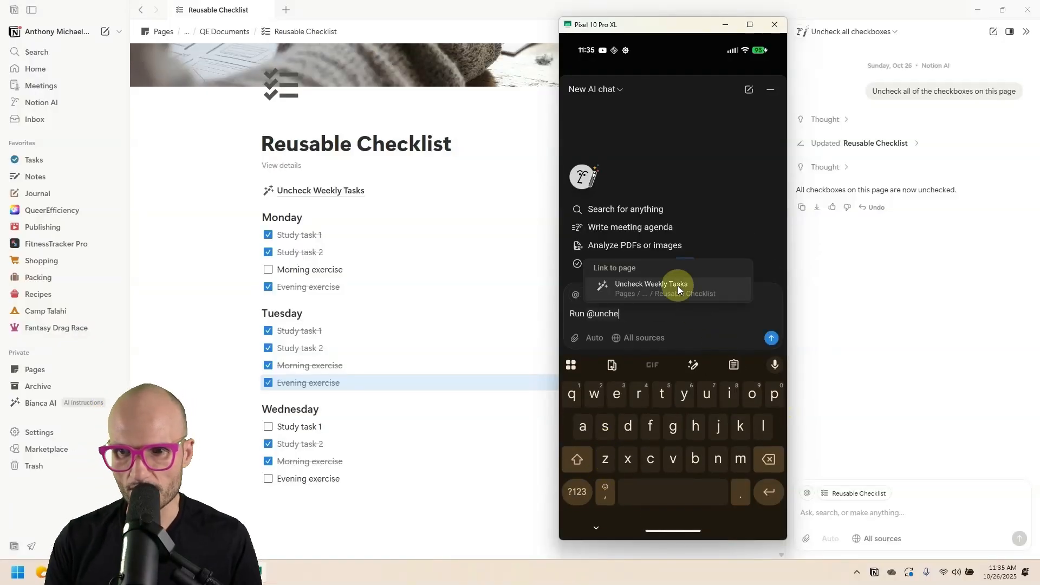
pyautogui.click(678, 285)
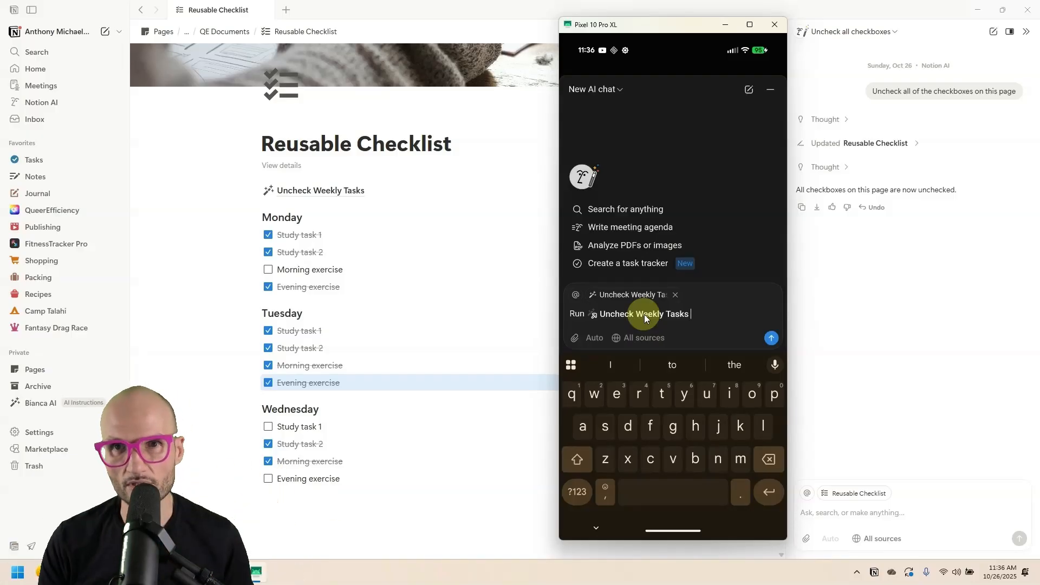
pyautogui.click(773, 338)
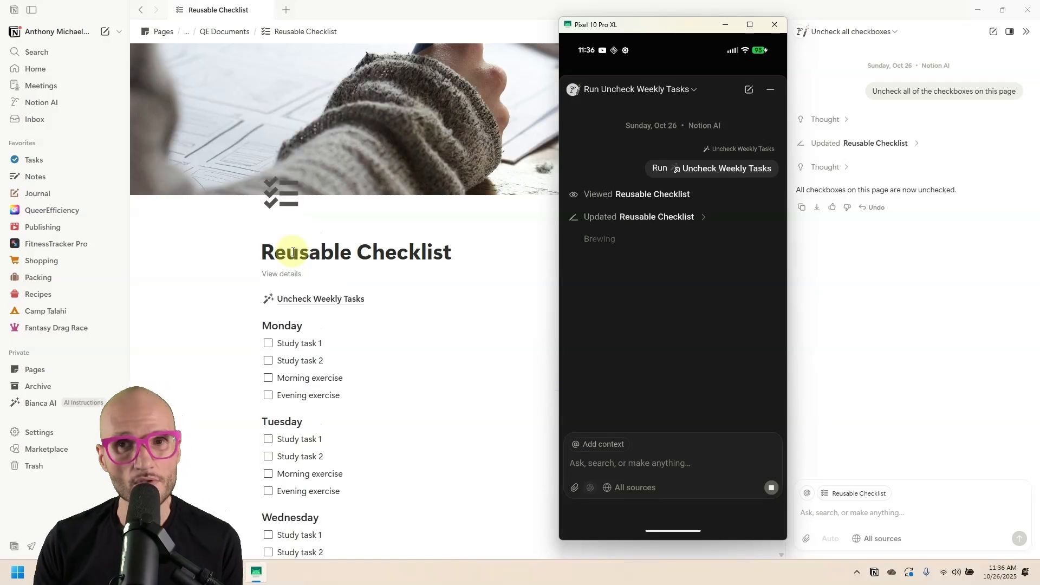
pyautogui.scroll(-3, 293, 252)
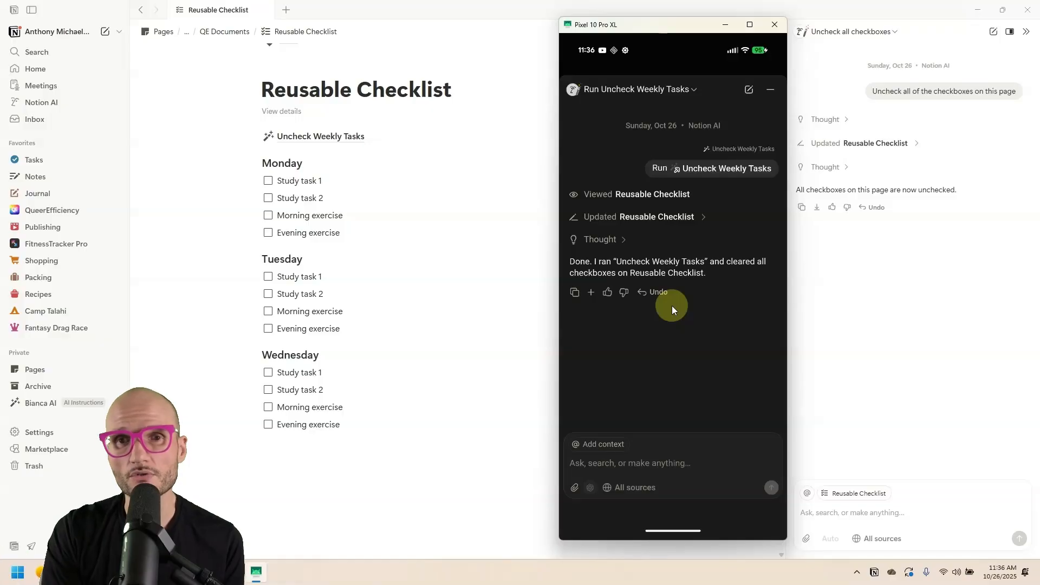
# Put away the mirrored phone window and close the AI chat sidebar on the desktop
pyautogui.moveTo(300, 140)
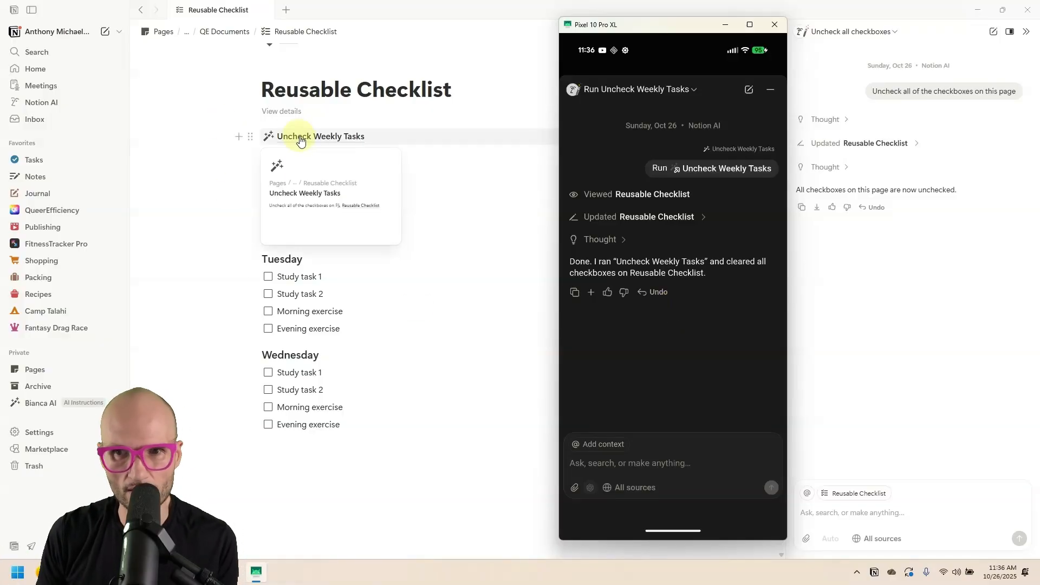
pyautogui.moveTo(613, 25); pyautogui.dragTo(613, 0)
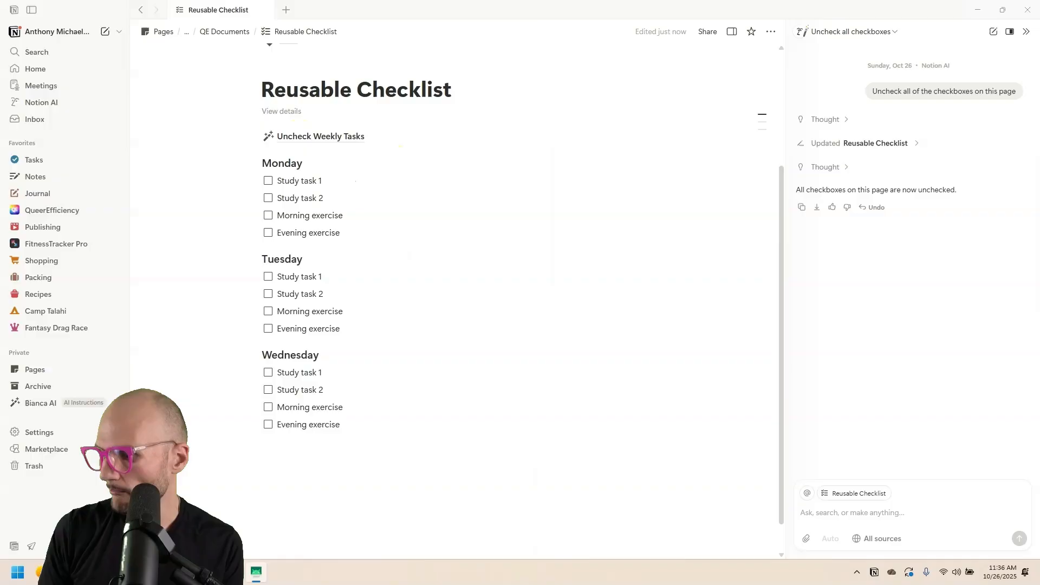
pyautogui.click(1026, 31)
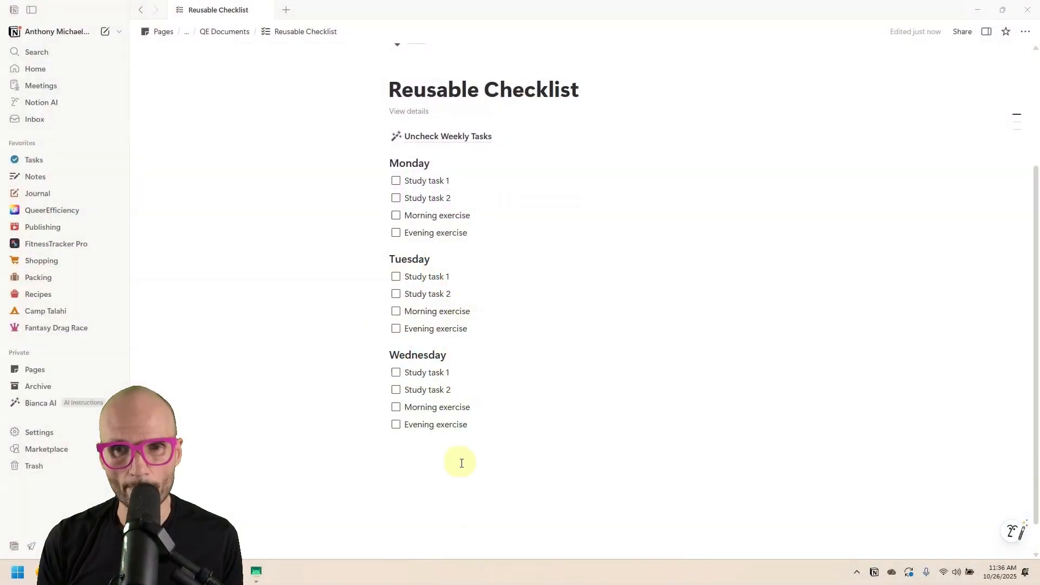
# Replace the page's entire content with an inline database titled "Reusable Checklist Database" and hide the database title
pyautogui.moveTo(504, 441); pyautogui.dragTo(391, 128)
pyautogui.press('Delete')
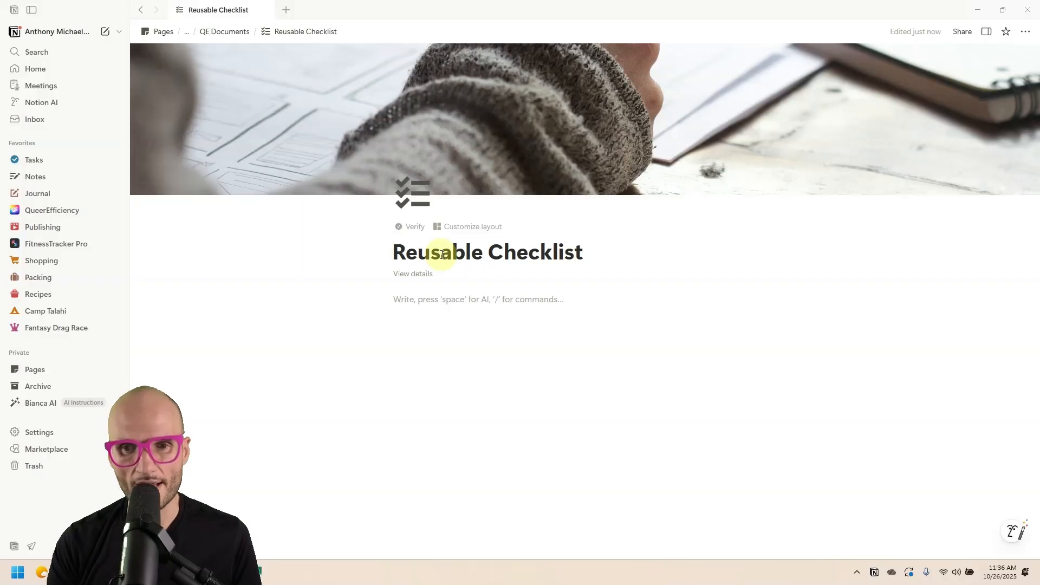
pyautogui.write('/data')
pyautogui.press('Return')
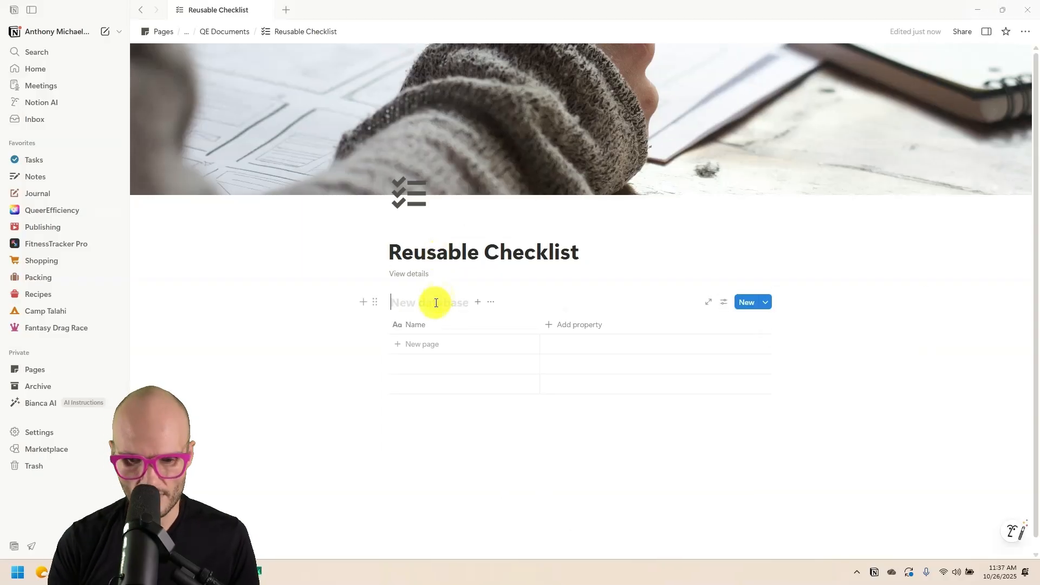
pyautogui.write('Reusable Checklist Database')
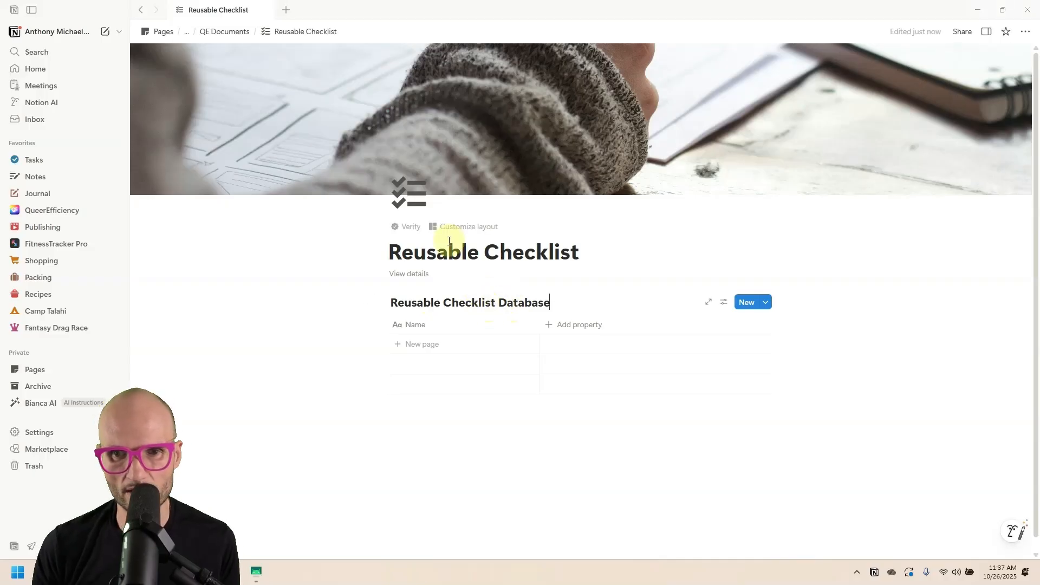
pyautogui.click(572, 303)
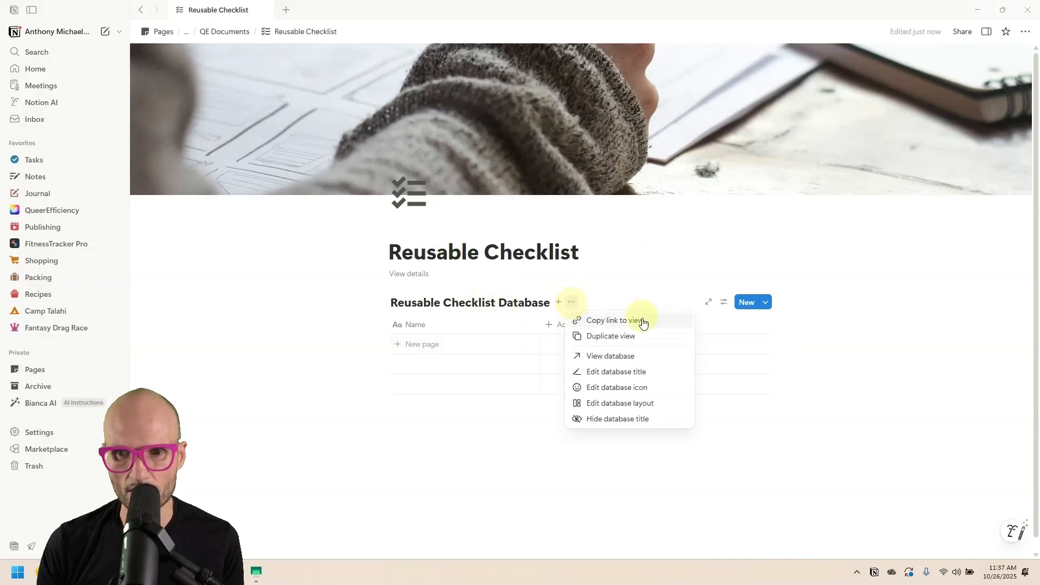
pyautogui.click(658, 421)
# Rename the database's Name property to "Task" and narrow its column slightly
pyautogui.click(418, 324)
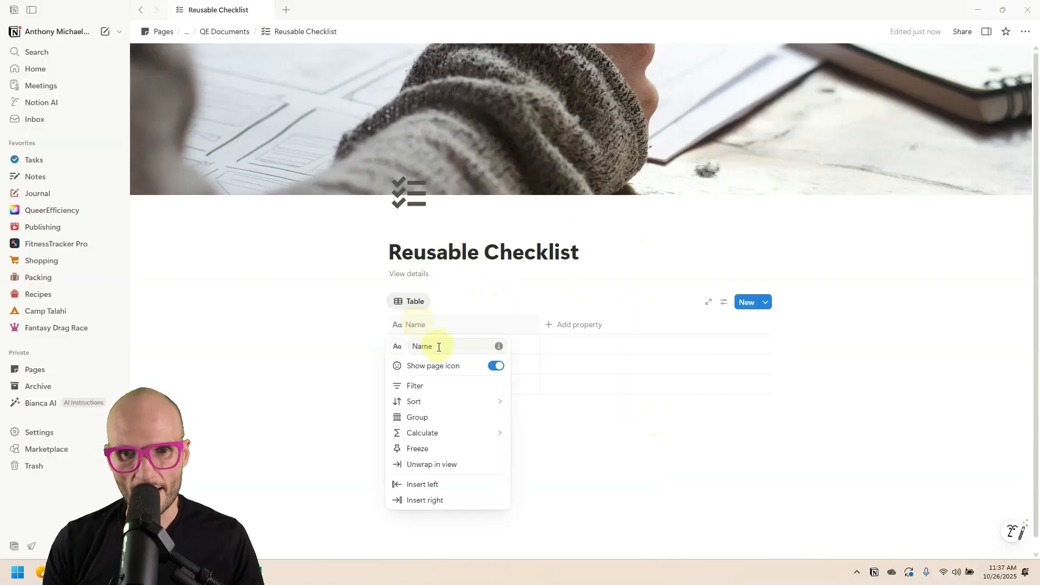
pyautogui.write('Task')
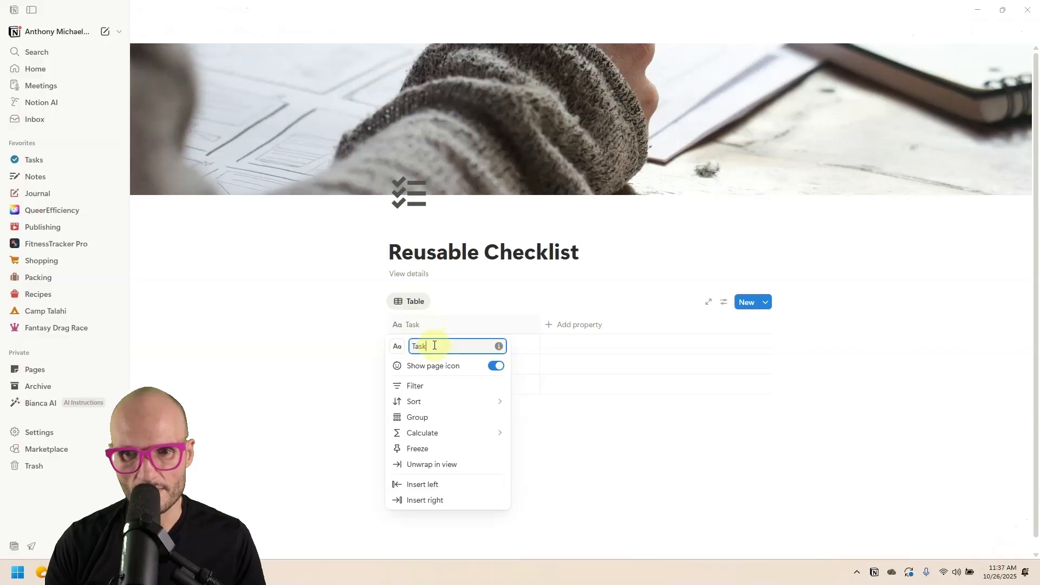
pyautogui.click(550, 281)
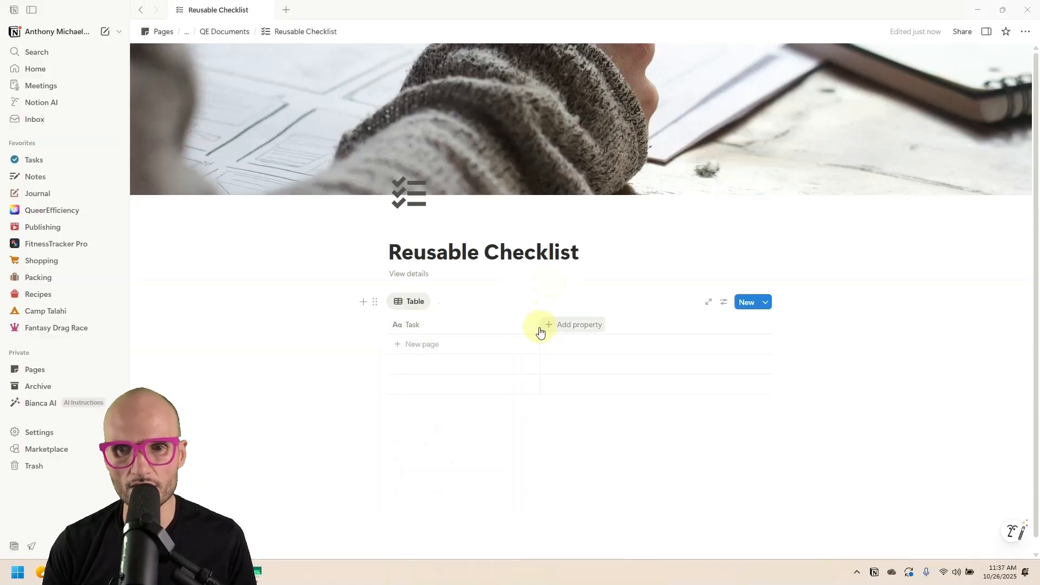
pyautogui.moveTo(541, 331); pyautogui.dragTo(511, 325)
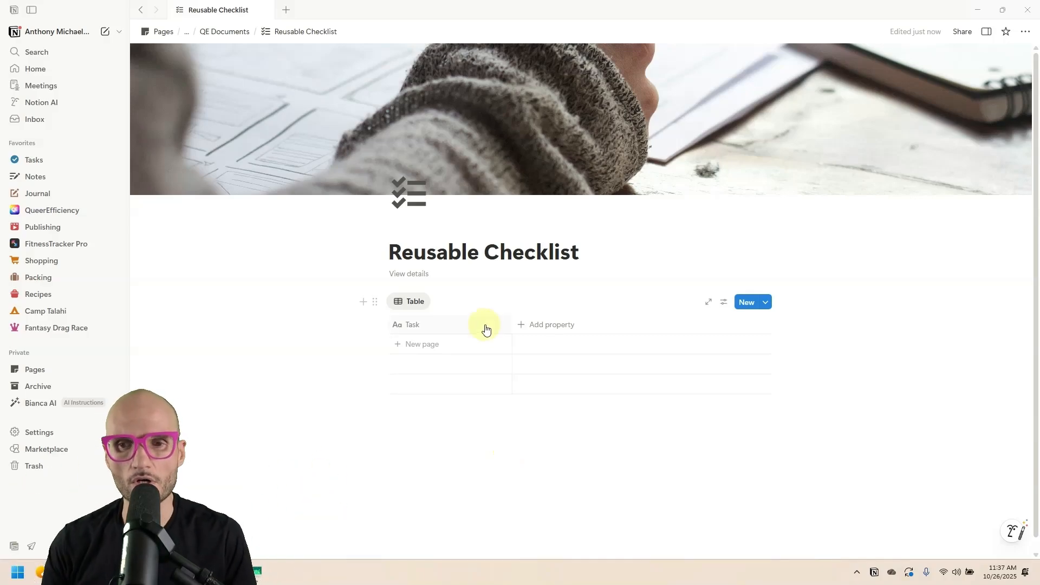
# Add a Select property to the database and name it "Days"
pyautogui.click(539, 325)
pyautogui.click(541, 392)
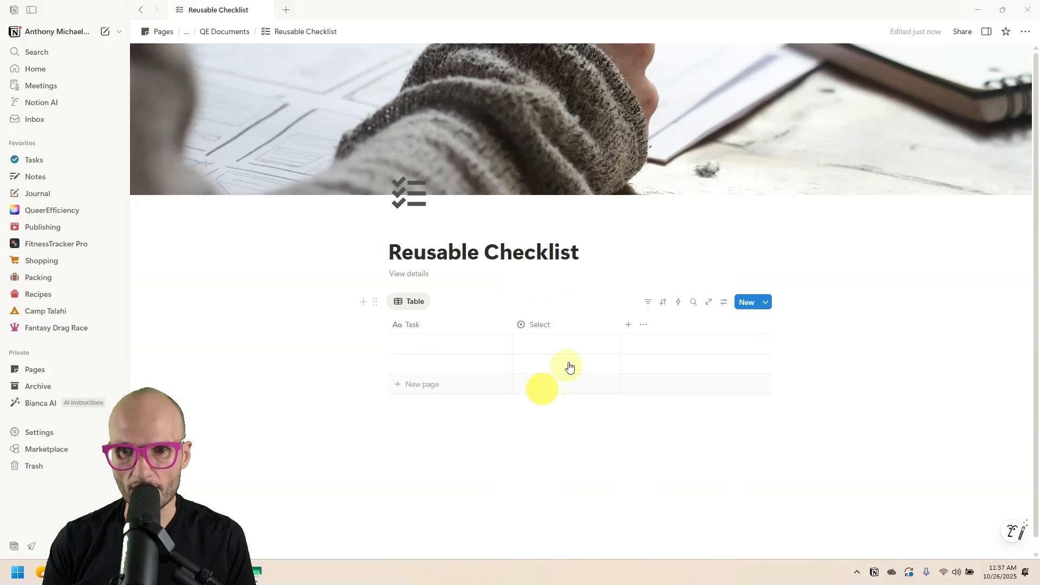
pyautogui.click(541, 325)
pyautogui.doubleClick(556, 73)
pyautogui.write('Days')
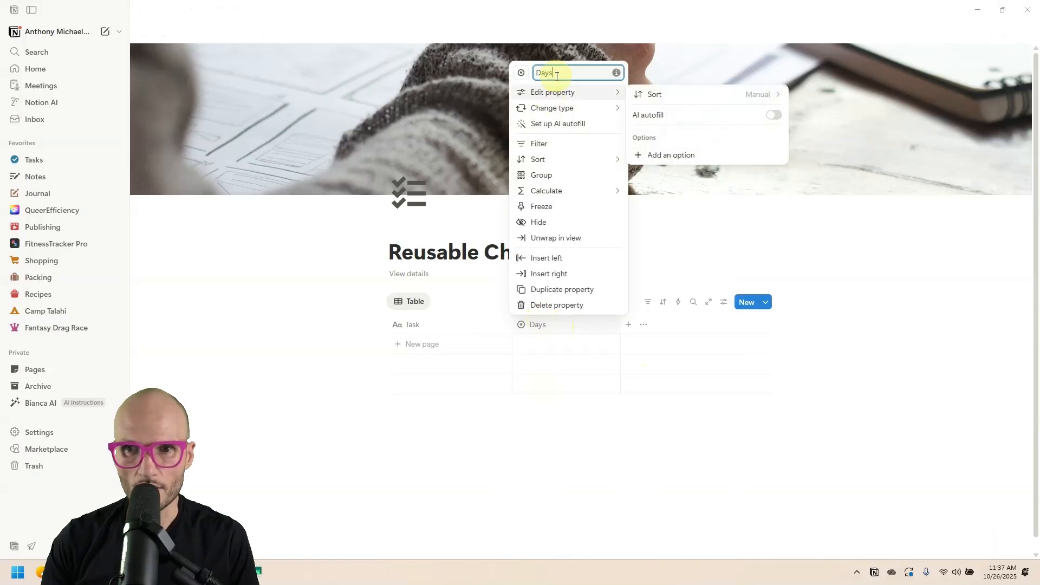
# Add a Select property named "Area" to the database and narrow the Days and Area columns
pyautogui.click(477, 188)
pyautogui.click(628, 325)
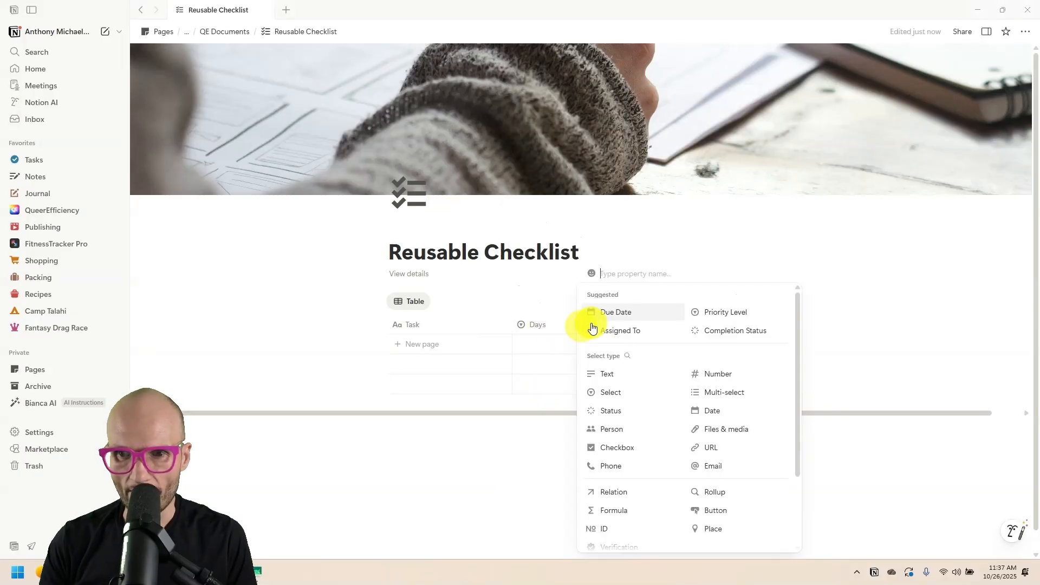
pyautogui.click(633, 393)
pyautogui.click(638, 326)
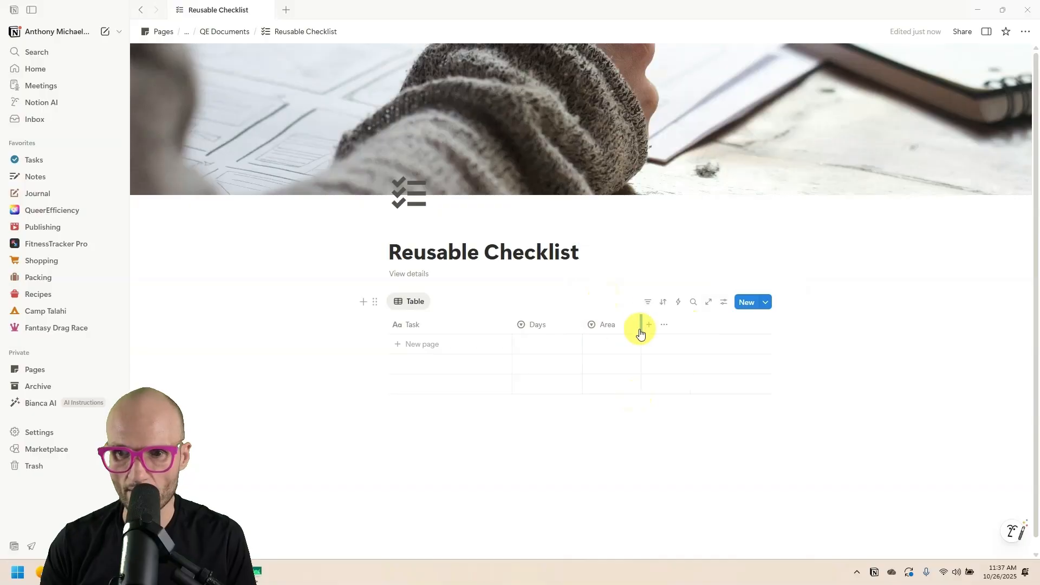
# Add a Status property to the database, create a blank row, and check the status options available in it
pyautogui.click(646, 327)
pyautogui.scroll(-1, 694, 402)
pyautogui.scroll(-1, 696, 408)
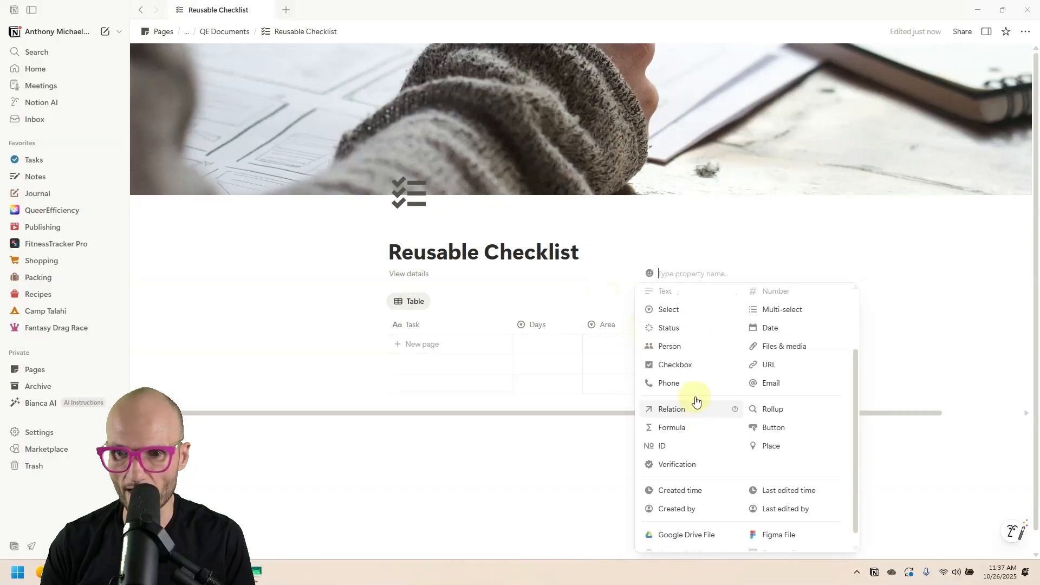
pyautogui.click(720, 327)
pyautogui.click(674, 345)
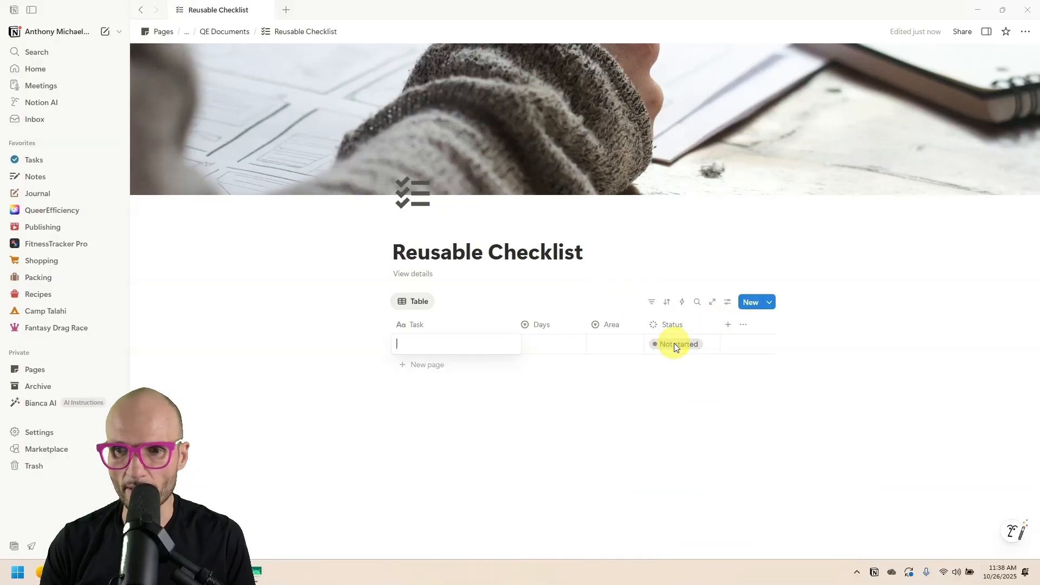
pyautogui.click(676, 345)
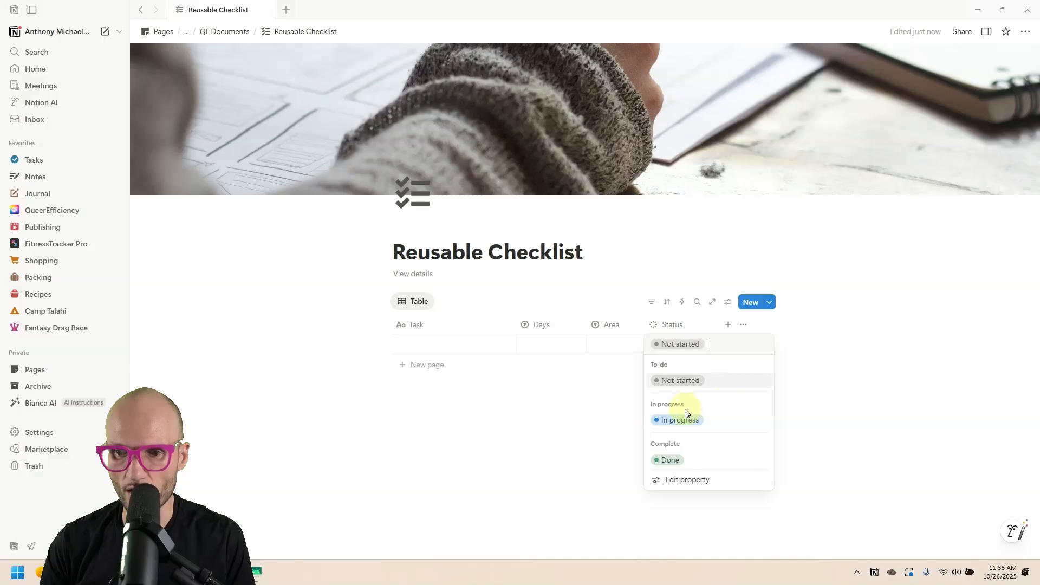
pyautogui.click(530, 470)
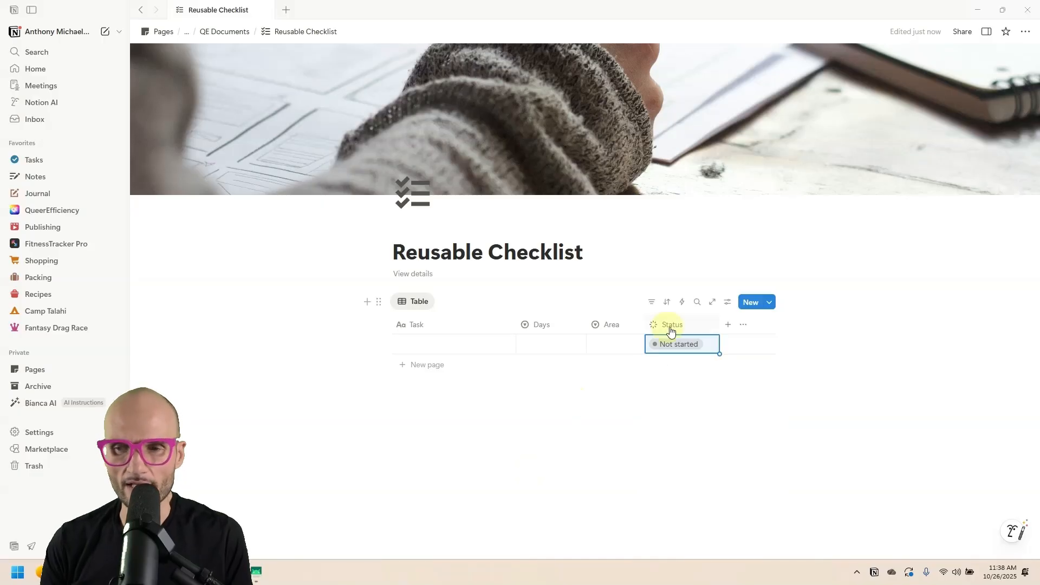
# Add a Button property to the database and name it "Done"
pyautogui.click(728, 325)
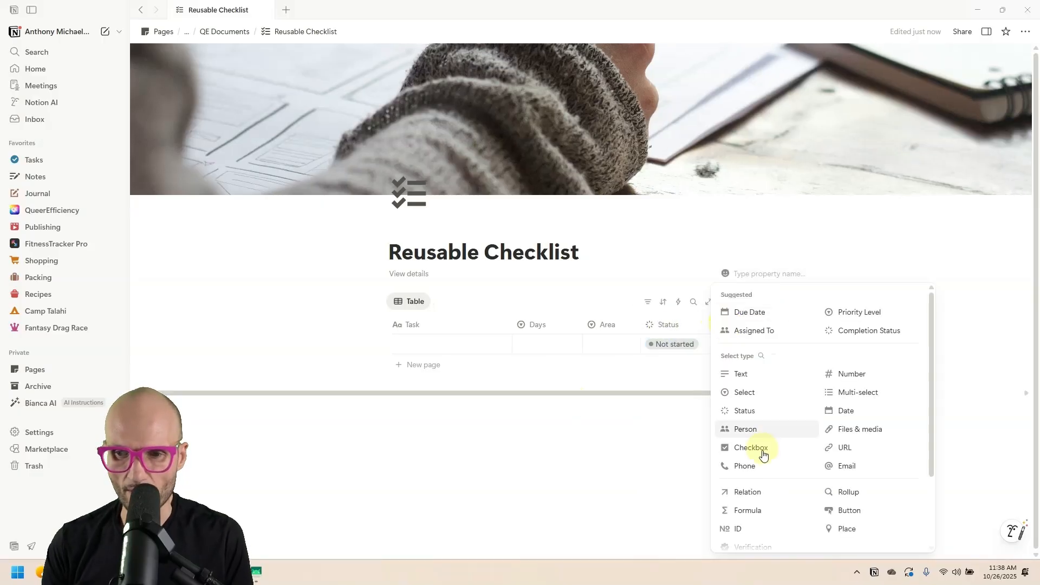
pyautogui.scroll(-3, 763, 450)
pyautogui.click(850, 413)
pyautogui.click(750, 330)
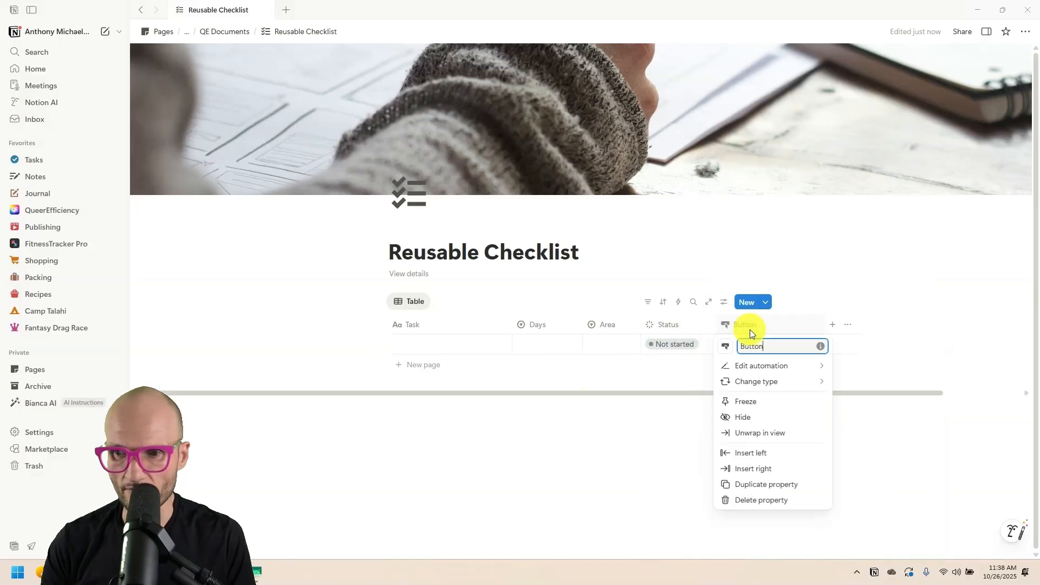
pyautogui.doubleClick(775, 349)
pyautogui.write('Done')
# Set the Done button's automation to edit this page's Status to Done, and save it
pyautogui.click(761, 366)
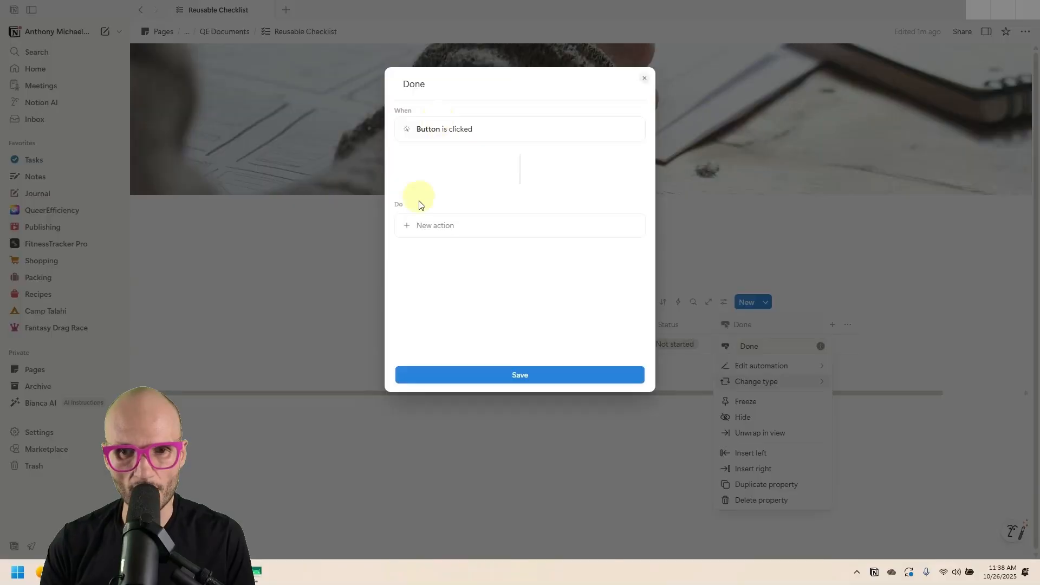
pyautogui.click(424, 226)
pyautogui.click(480, 271)
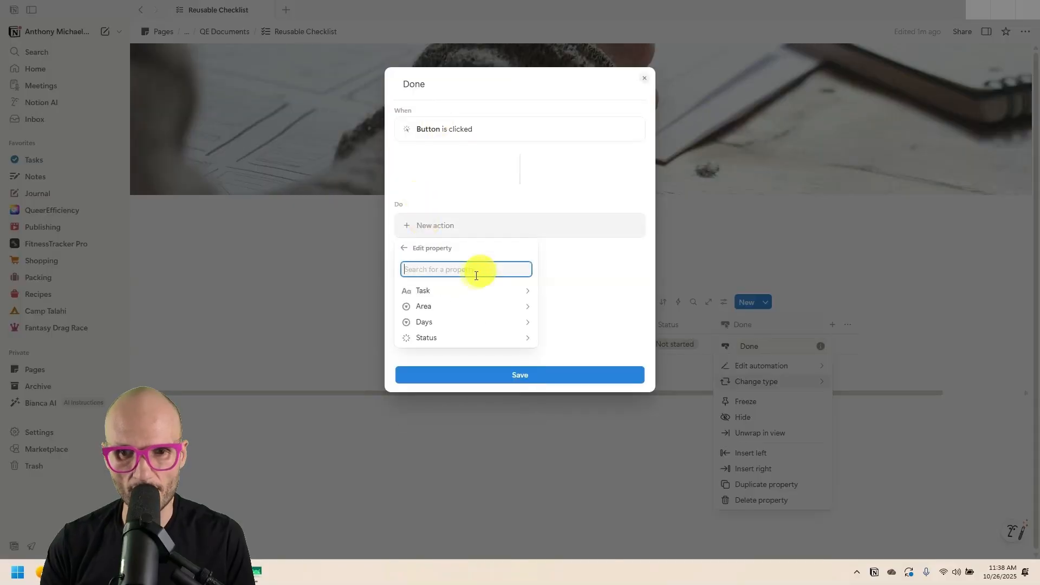
pyautogui.click(438, 338)
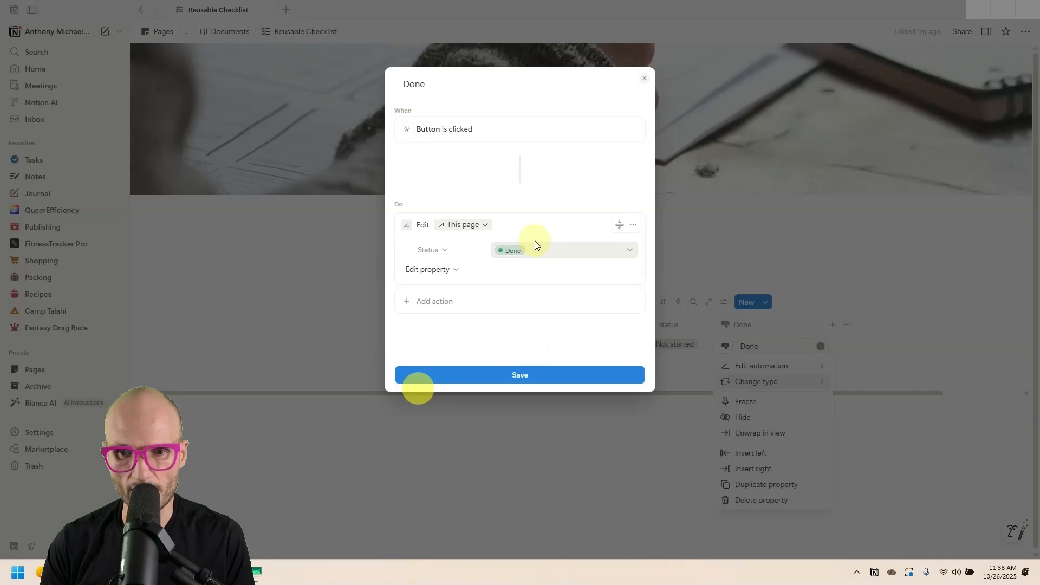
pyautogui.click(539, 375)
# Narrow the Done, Area and Task columns so the table fits the page width
pyautogui.moveTo(824, 327); pyautogui.dragTo(770, 325)
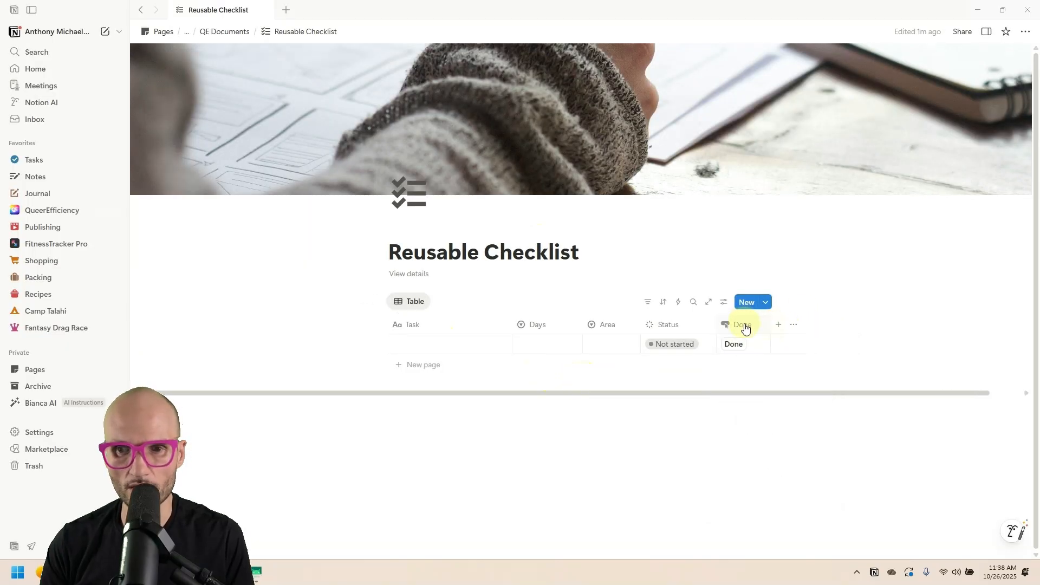
pyautogui.moveTo(640, 324); pyautogui.dragTo(566, 325)
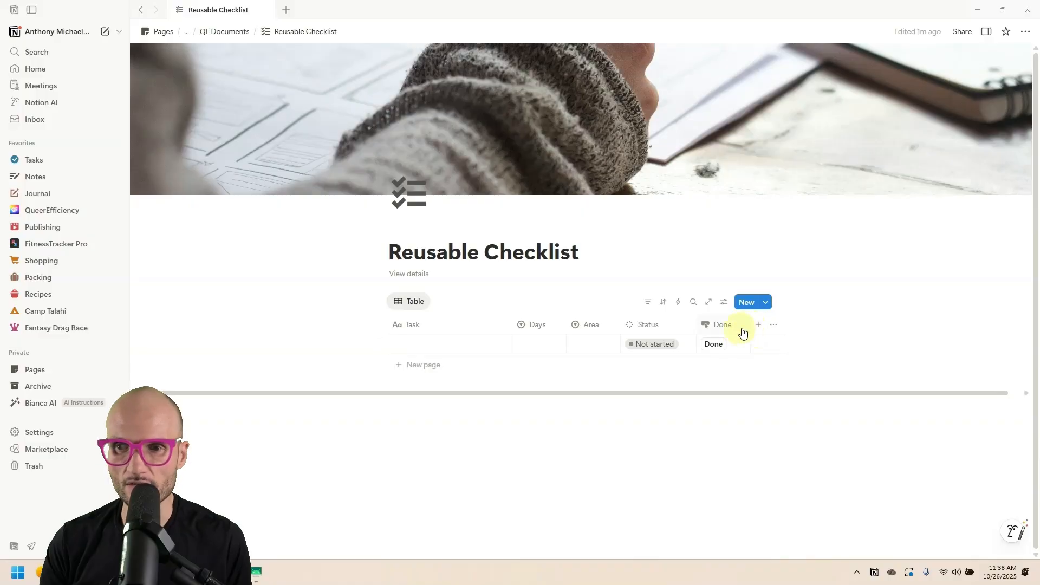
pyautogui.moveTo(749, 325); pyautogui.dragTo(708, 343)
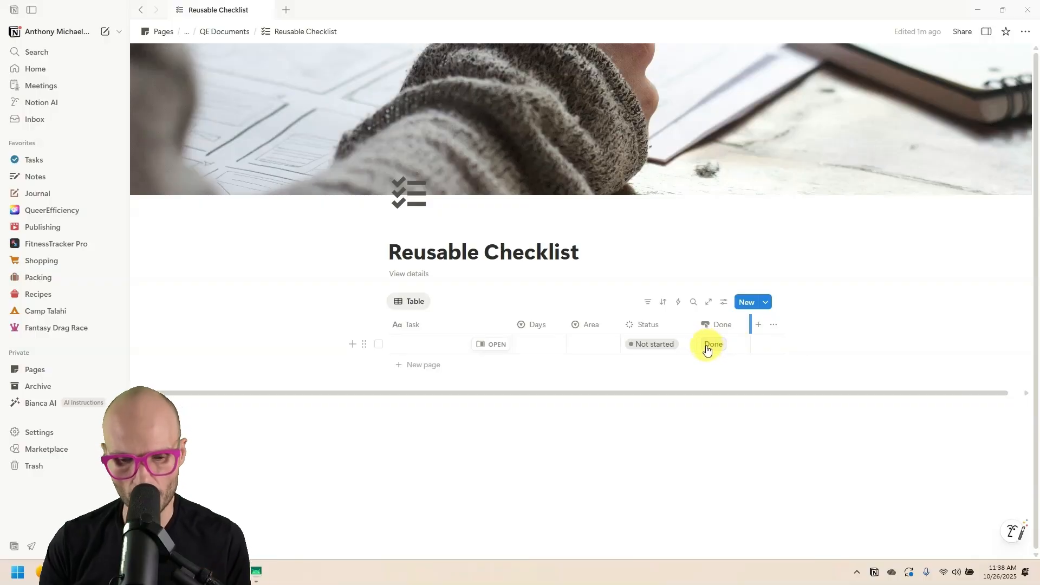
pyautogui.moveTo(712, 351); pyautogui.dragTo(740, 340)
pyautogui.press('alt')
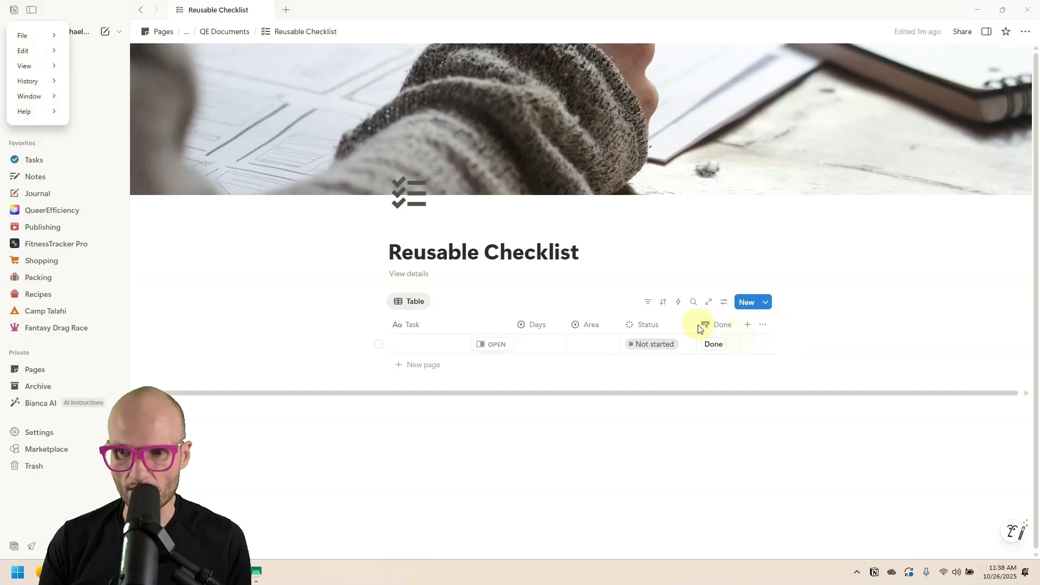
pyautogui.click(696, 326)
pyautogui.click(695, 325)
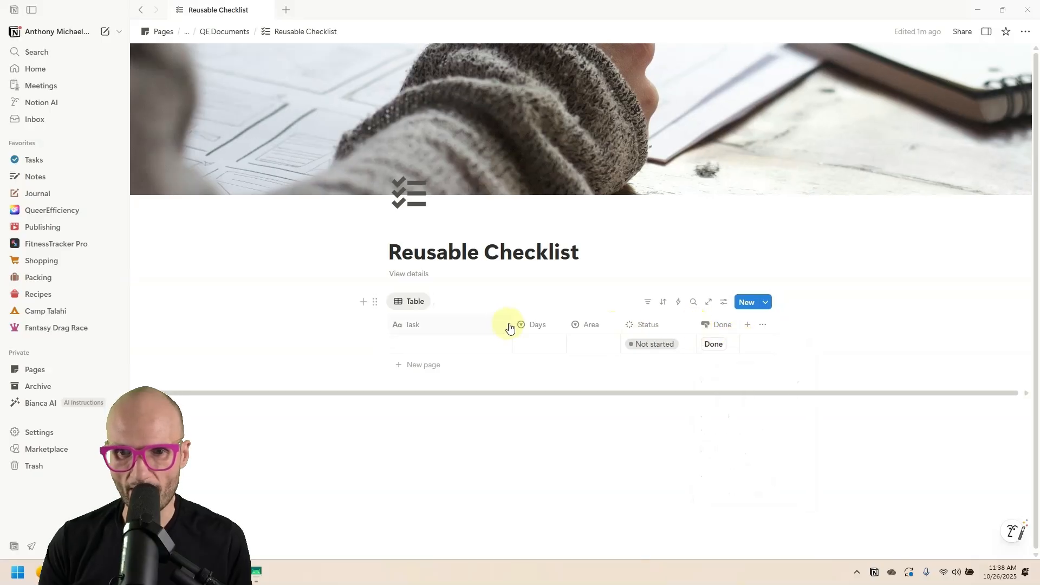
pyautogui.moveTo(511, 324); pyautogui.dragTo(499, 327)
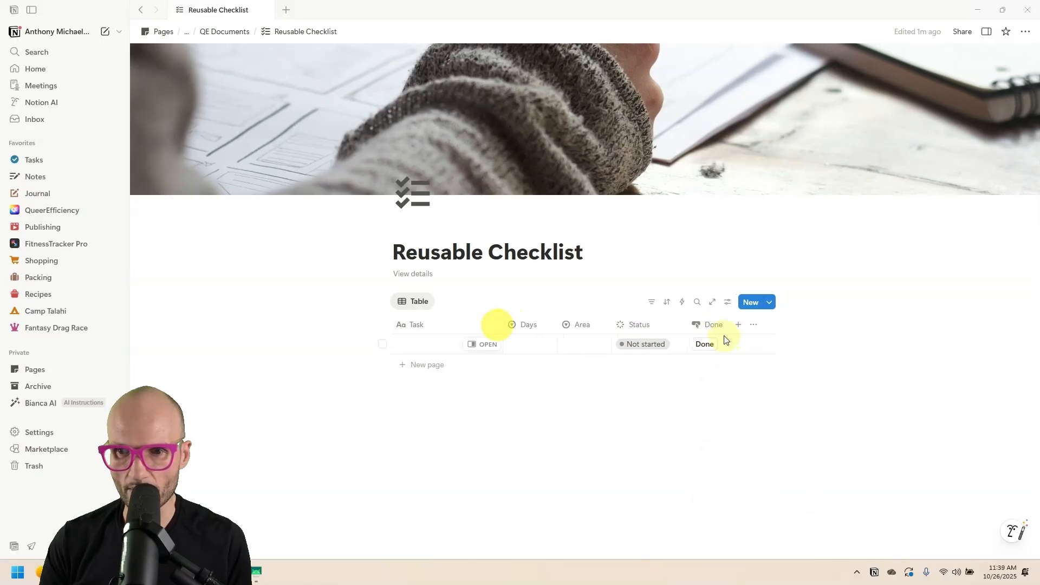
# Move the Done button column directly after the Task column
pyautogui.moveTo(718, 324); pyautogui.dragTo(509, 324)
pyautogui.click(565, 341)
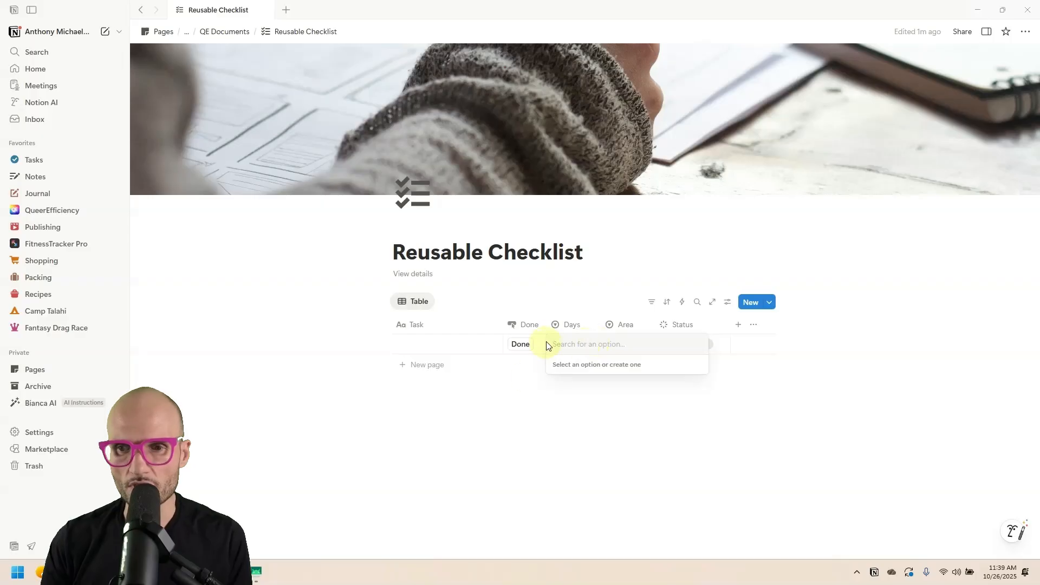
pyautogui.press('Escape')
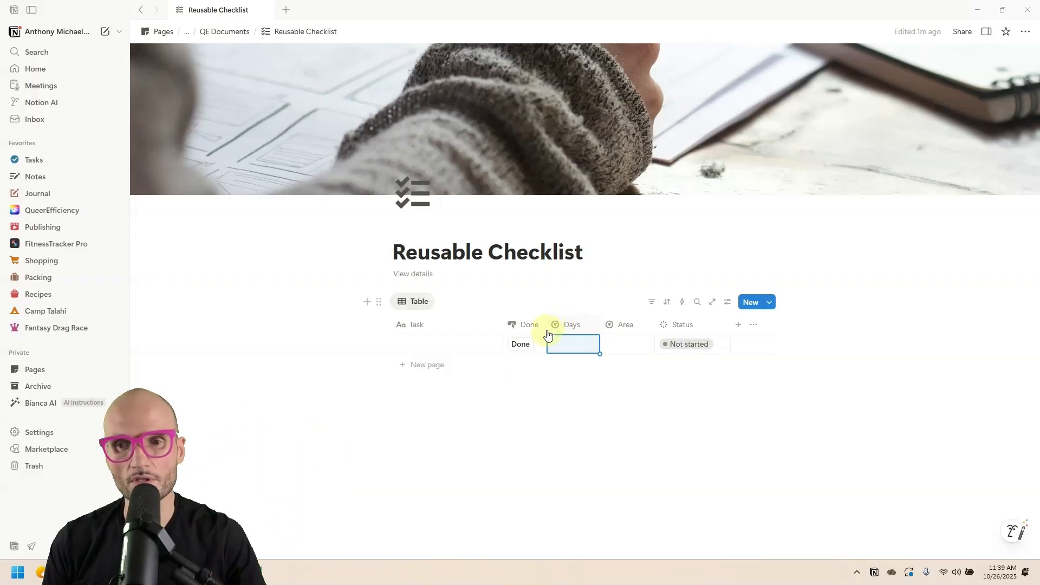
# Add the options Sunday, Saturday, Friday, Thursday, Wednesday, Tuesday and Monday, in that order, to the Days property
pyautogui.click(564, 325)
pyautogui.click(623, 93)
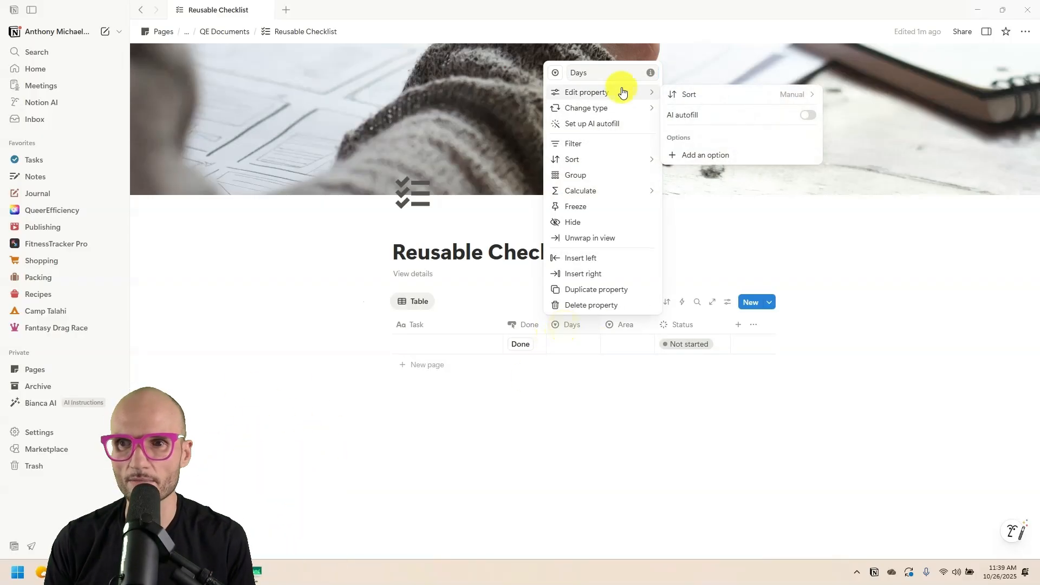
pyautogui.click(725, 156)
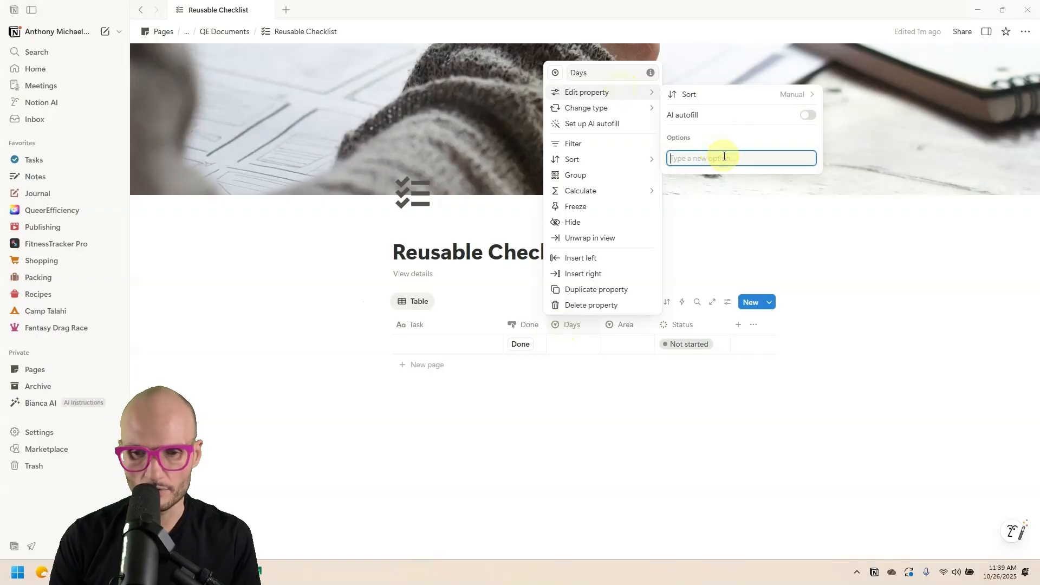
pyautogui.write('Sunday')
pyautogui.press('Return')
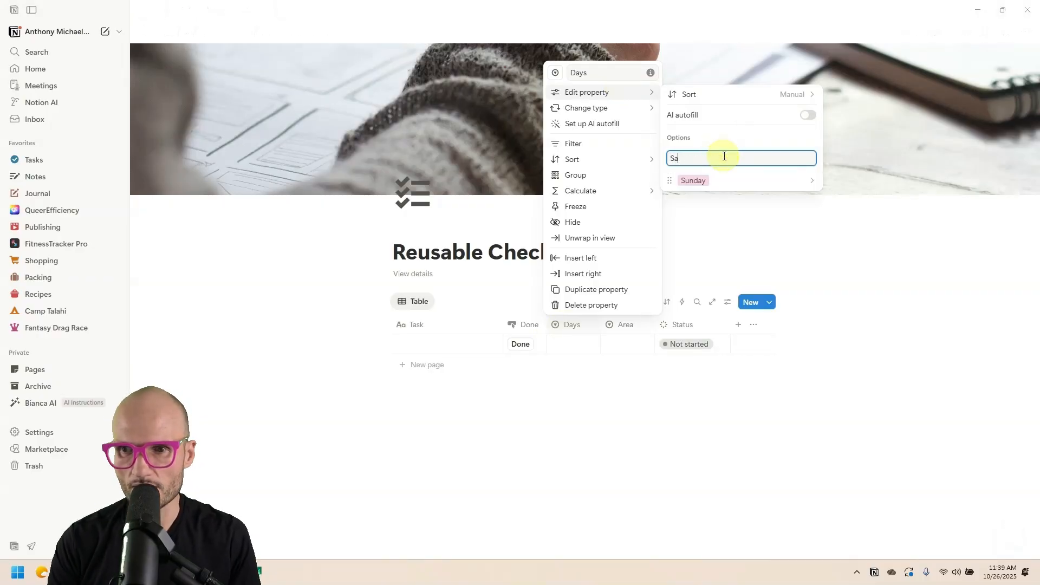
pyautogui.write('Saturday')
pyautogui.press('Return')
pyautogui.write('Friday')
pyautogui.press('Return')
pyautogui.write('T')
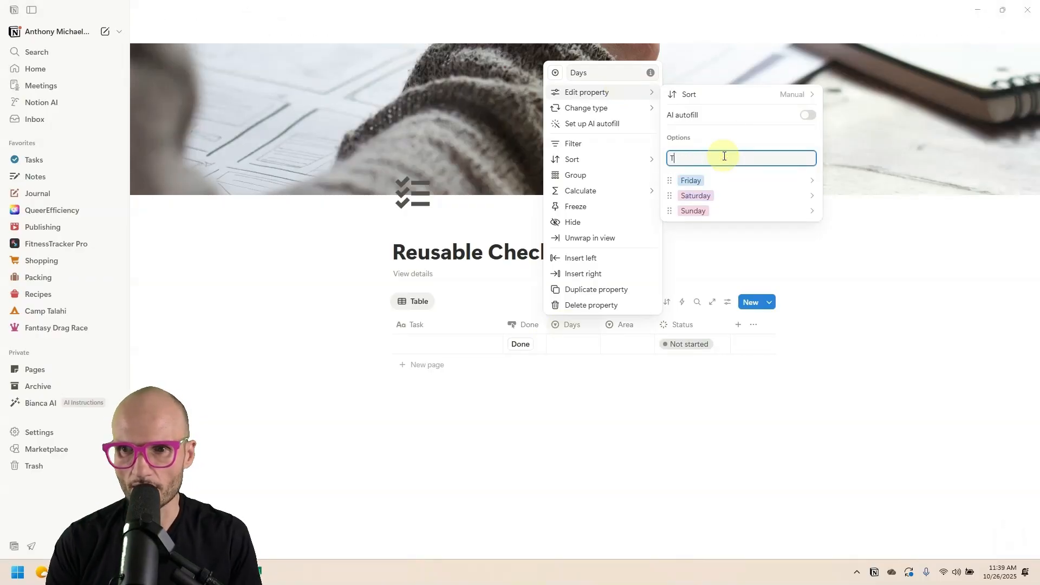
pyautogui.write('hursday')
pyautogui.press('Return')
pyautogui.write('Wedne')
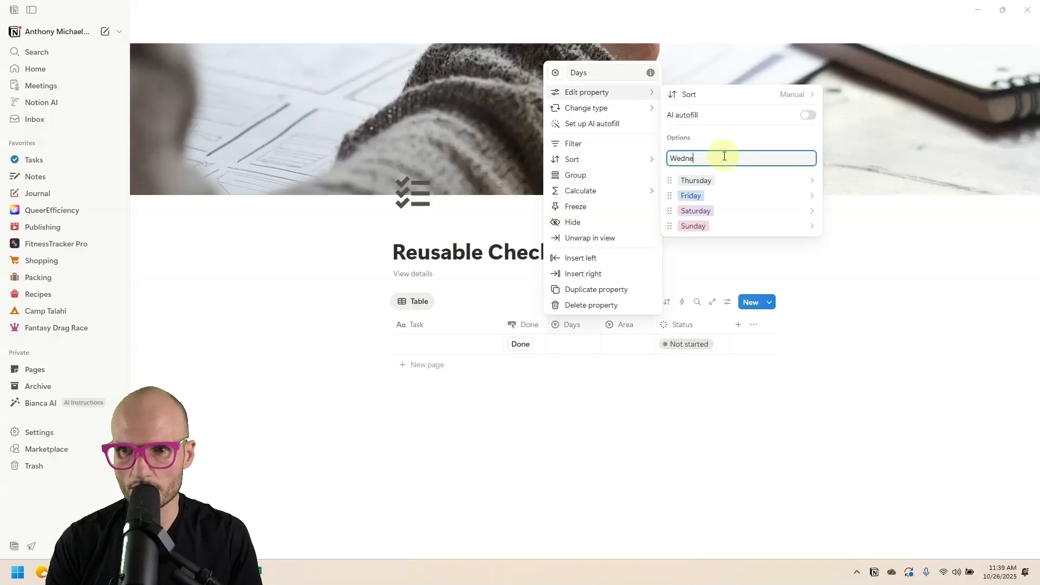
pyautogui.write('sday')
pyautogui.press('Return')
pyautogui.write('Tuesday')
pyautogui.press('Return')
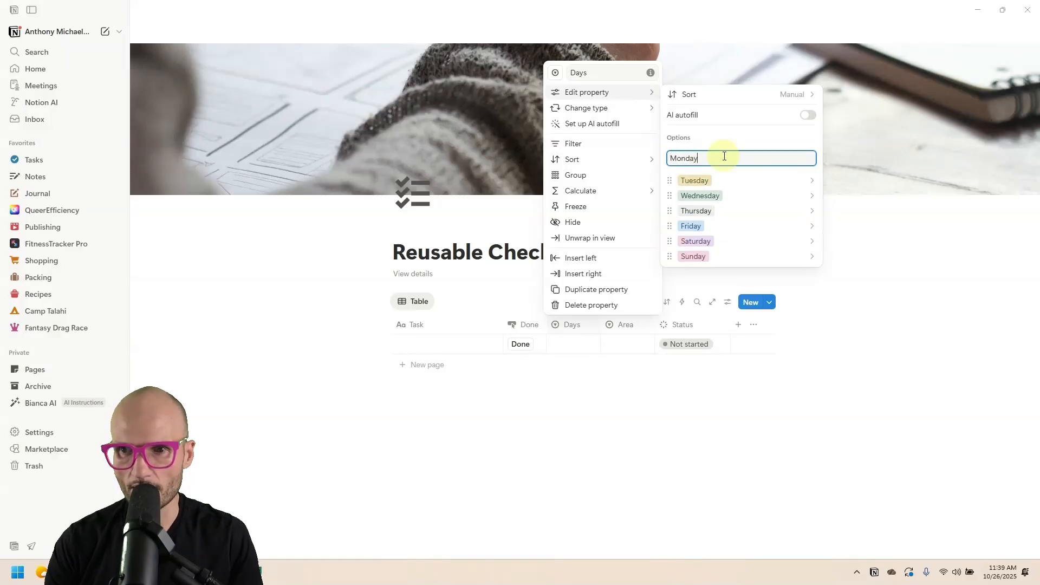
pyautogui.write('Monday')
pyautogui.press('Return')
pyautogui.click(910, 455)
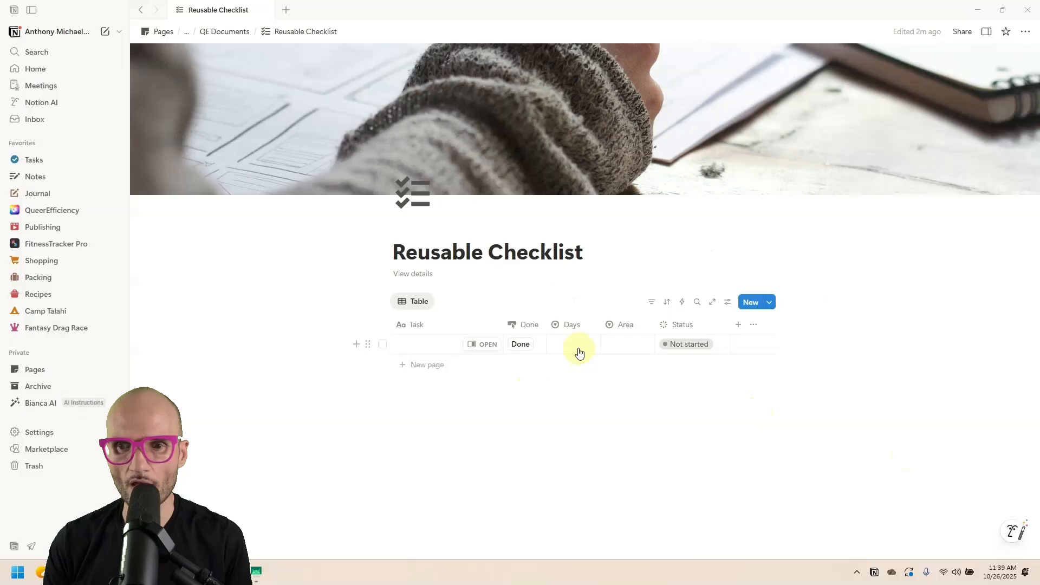
# Group the table by Days and turn off hiding of empty groups
pyautogui.click(565, 325)
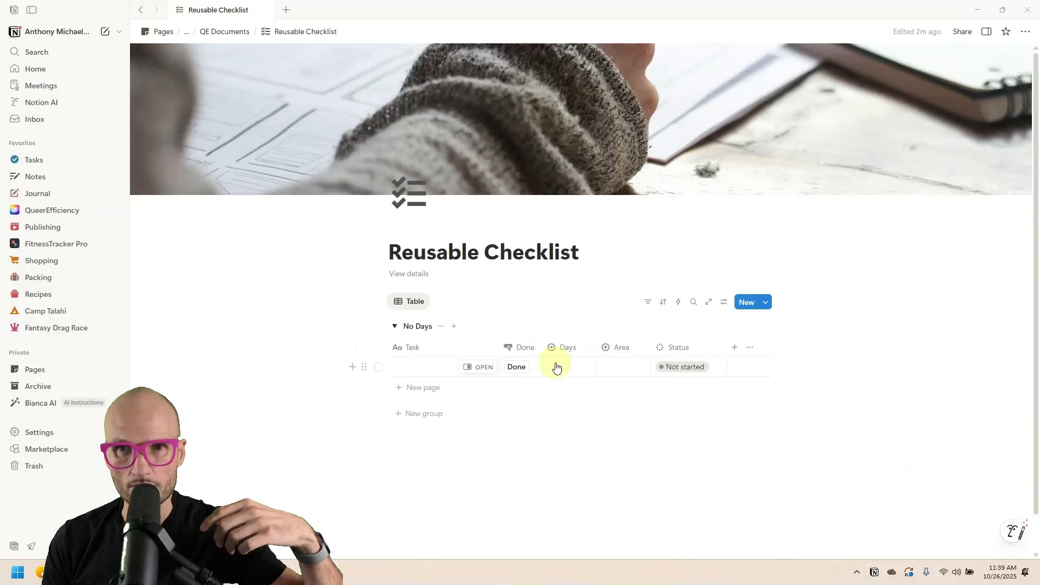
pyautogui.click(725, 307)
pyautogui.click(889, 370)
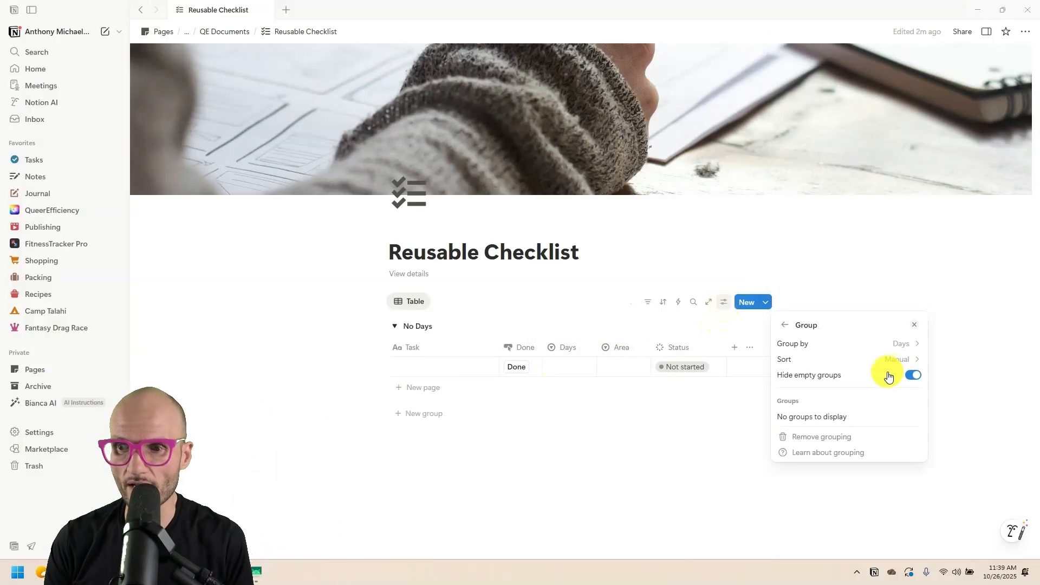
pyautogui.click(914, 95)
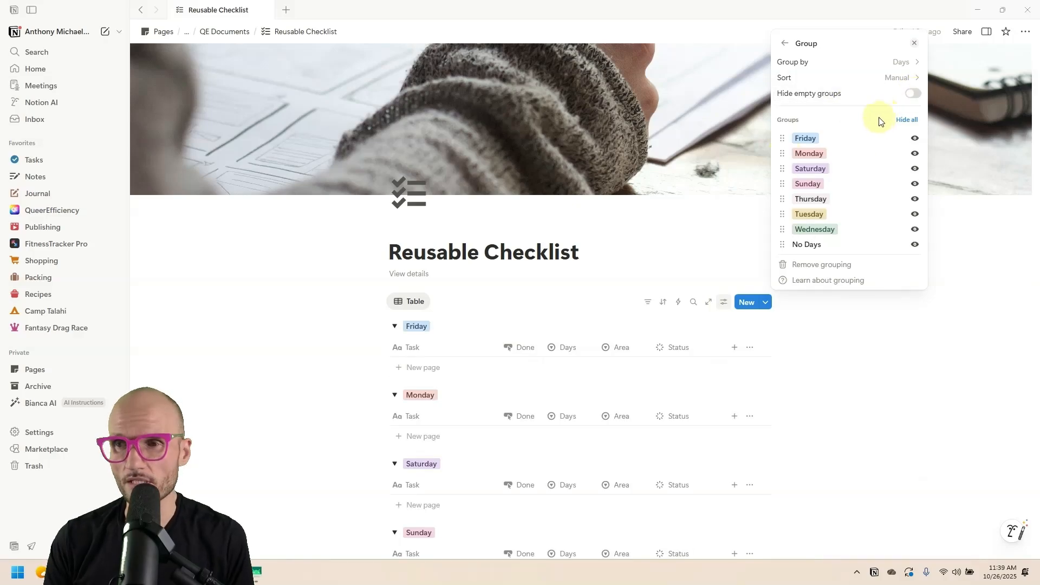
# Try sorting the day groups alphabetically and switch the group sorting back to manual
pyautogui.click(899, 76)
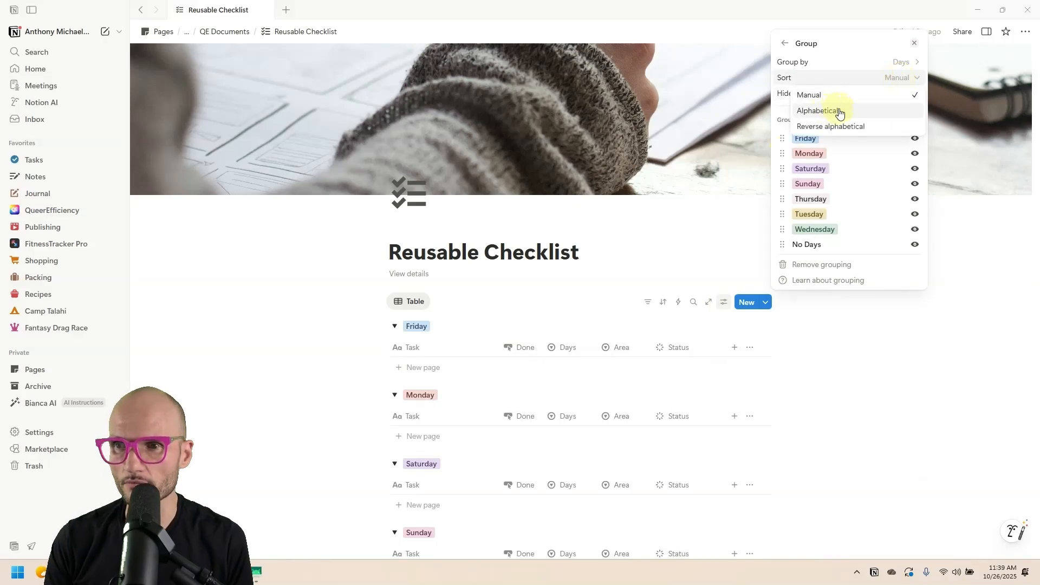
pyautogui.click(840, 111)
pyautogui.click(909, 65)
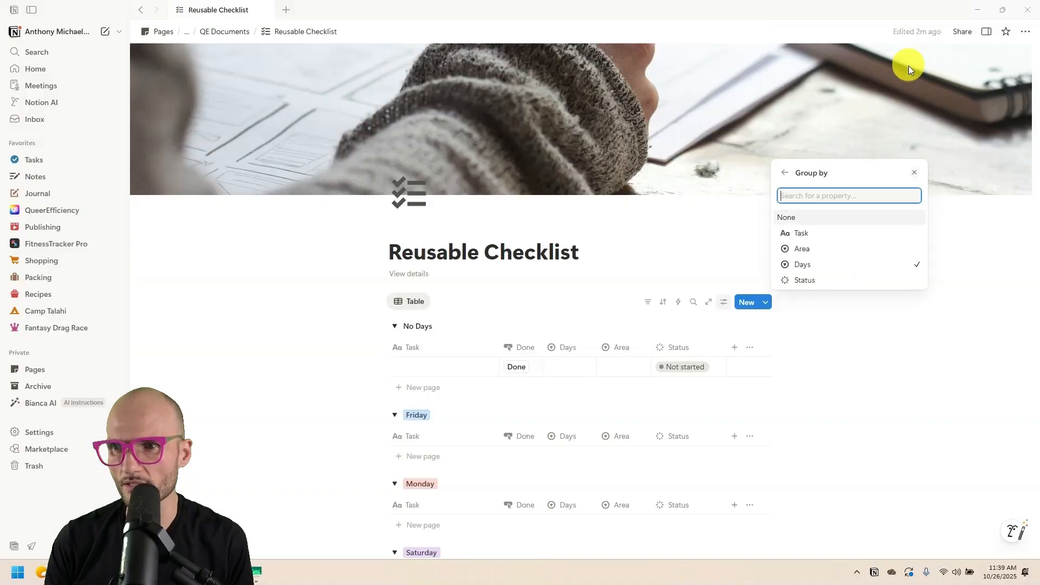
pyautogui.click(785, 172)
pyautogui.click(906, 77)
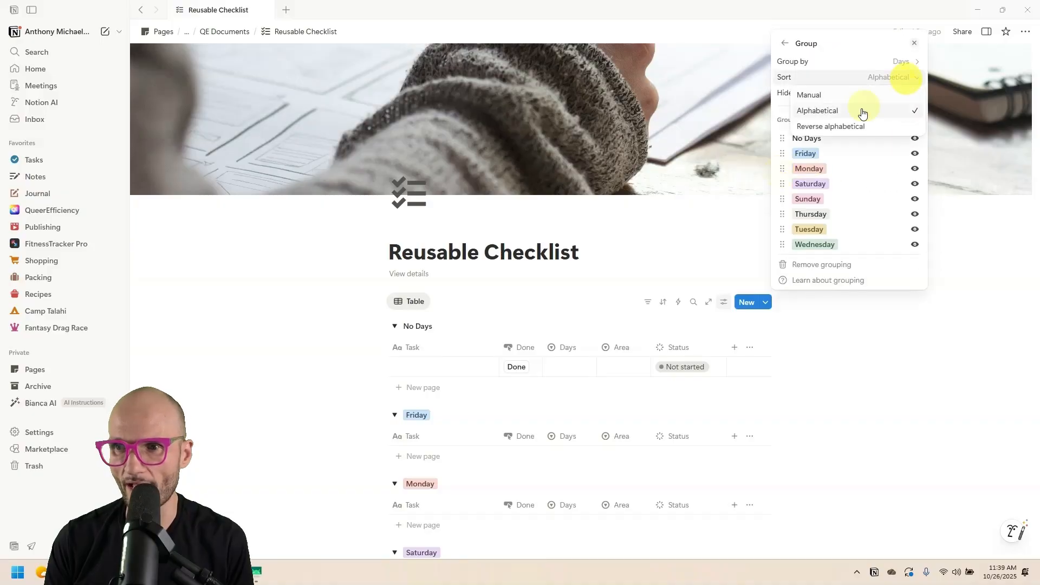
pyautogui.click(848, 96)
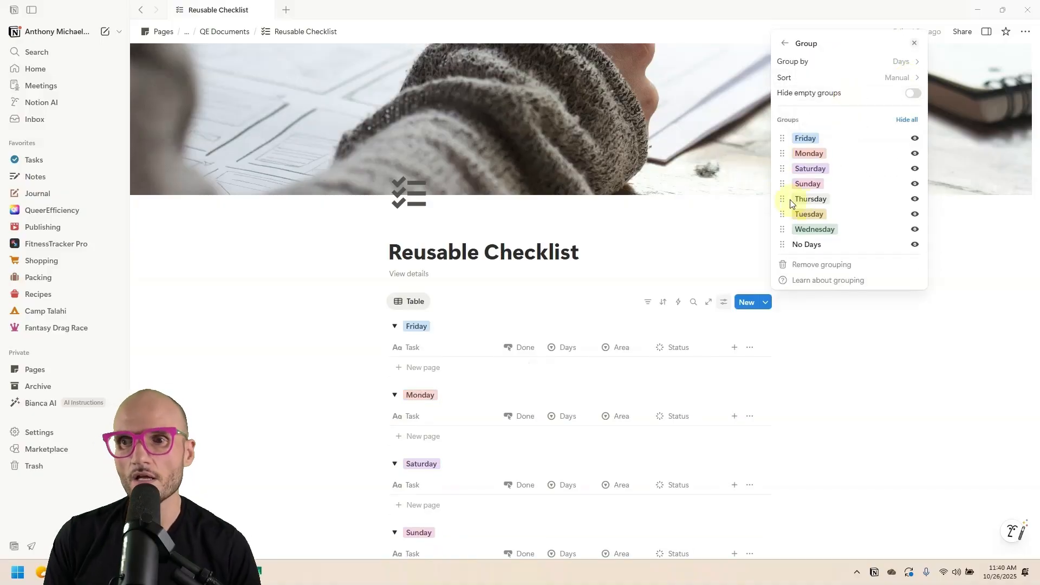
# Reorder the day groups to run from Monday through Sunday, with No Days last
pyautogui.moveTo(783, 156); pyautogui.dragTo(788, 139)
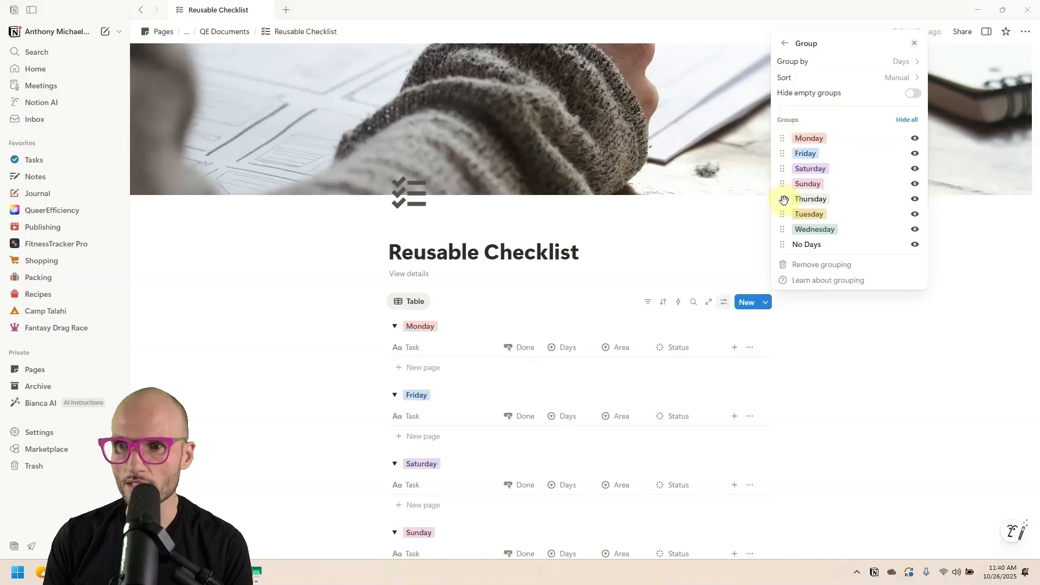
pyautogui.moveTo(783, 214); pyautogui.dragTo(800, 184)
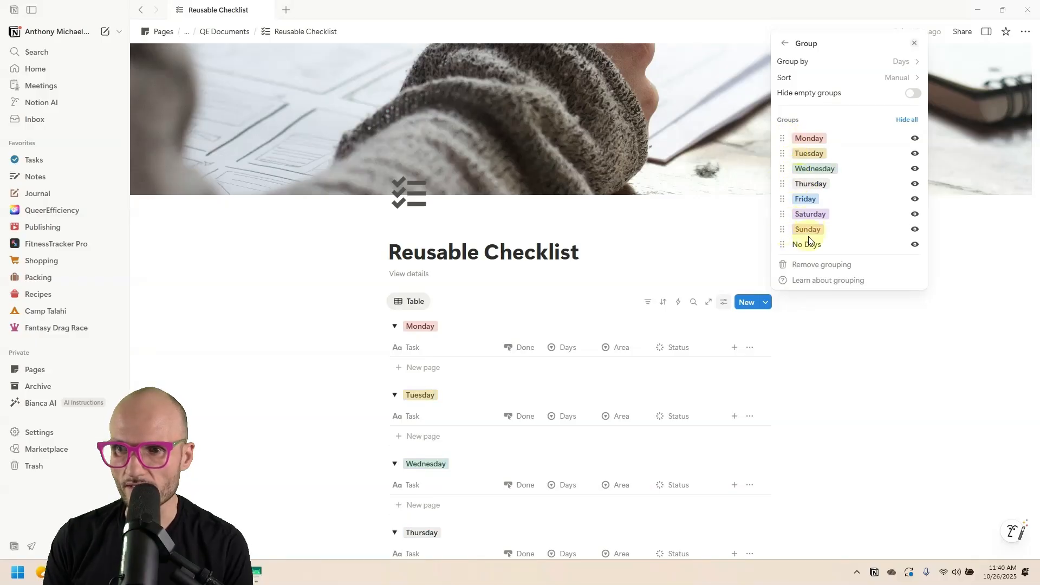
# Hide the No Days group and the Days property in the table view
pyautogui.click(915, 244)
pyautogui.click(597, 213)
pyautogui.scroll(-4, 471, 244)
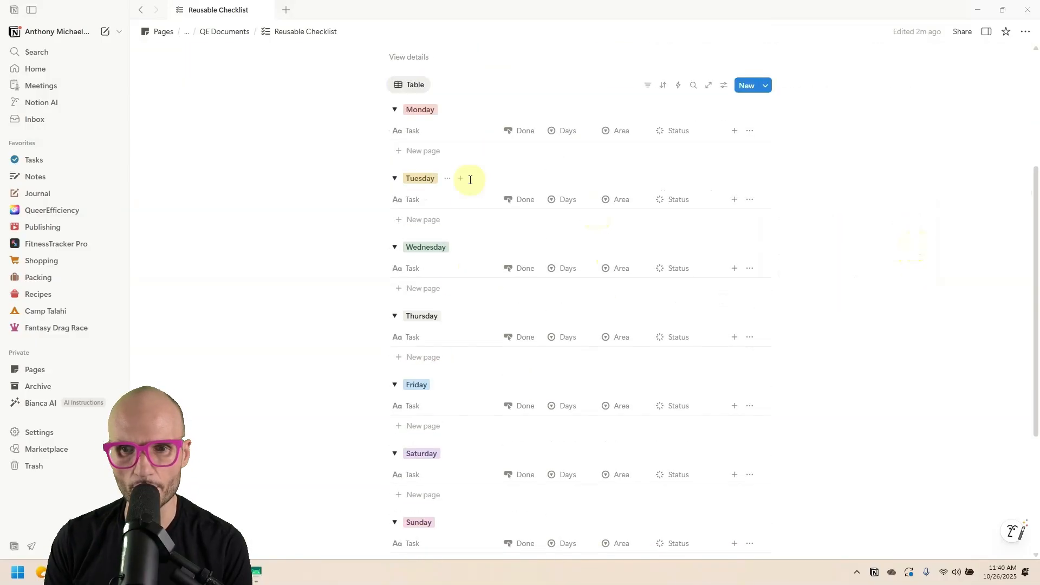
pyautogui.scroll(-3, 457, 460)
pyautogui.scroll(3, 567, 137)
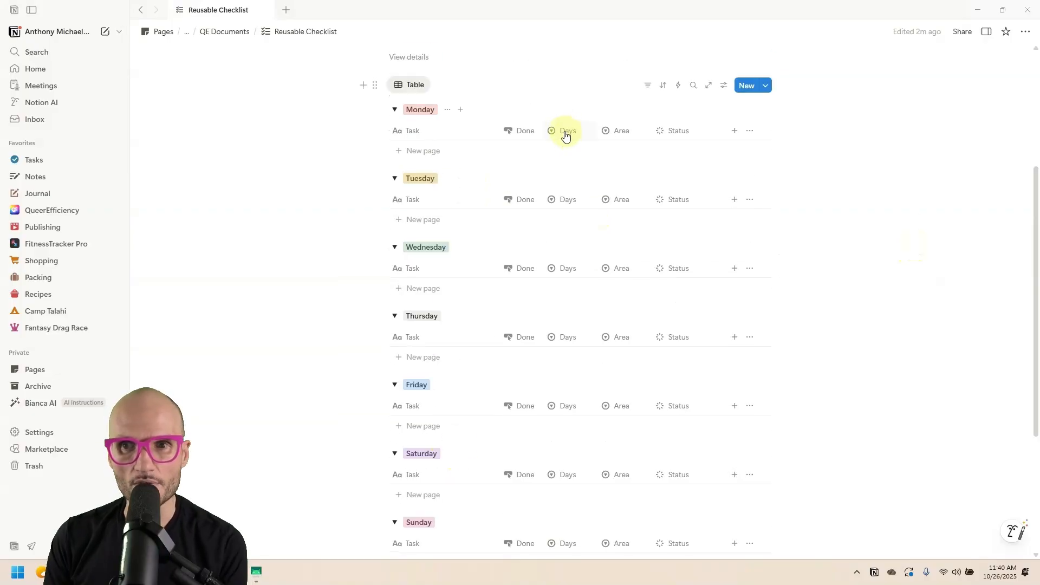
pyautogui.click(563, 134)
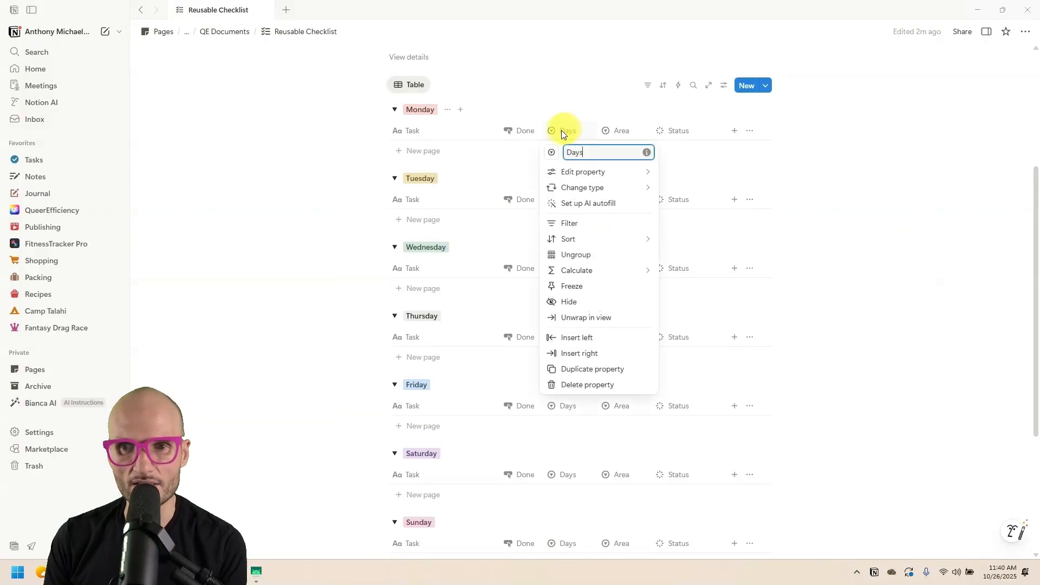
pyautogui.click(607, 301)
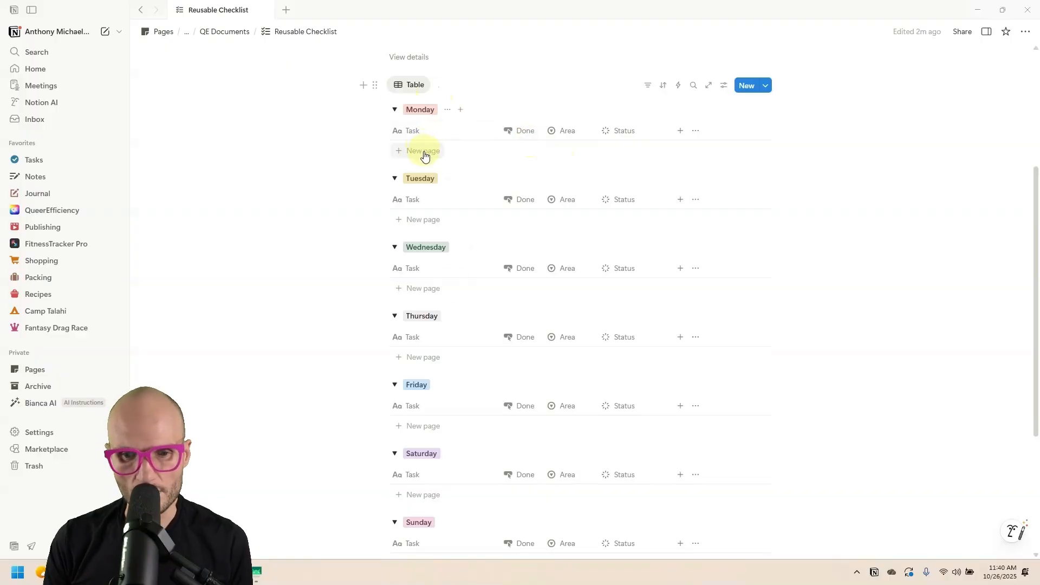
# Switch to the browser and expand the YouTube commenter's full reply describing their example checklist, reading its tasks before returning to Notion
pyautogui.moveTo(65, 572)
pyautogui.click(60, 523)
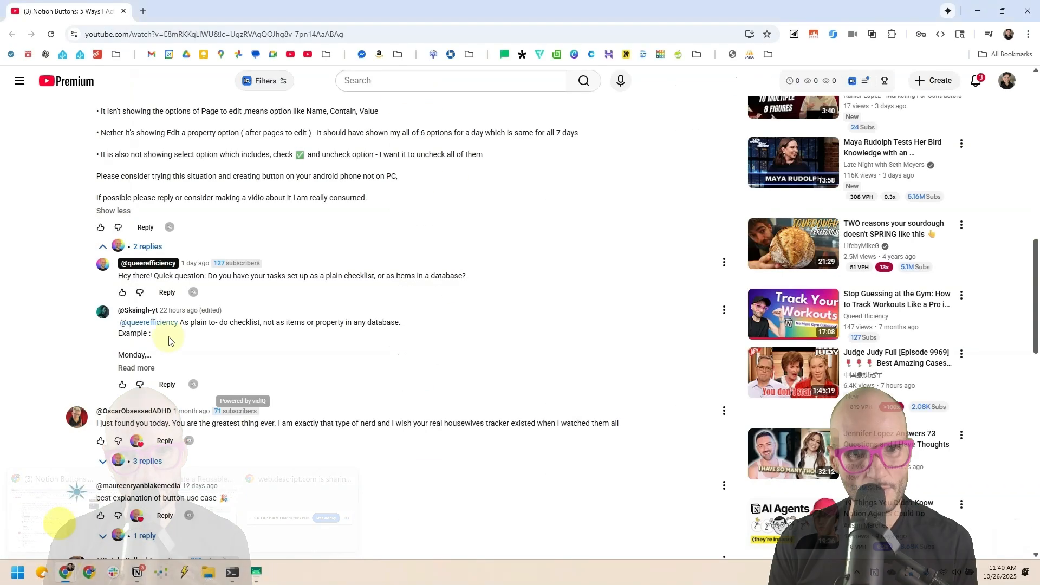
pyautogui.click(136, 367)
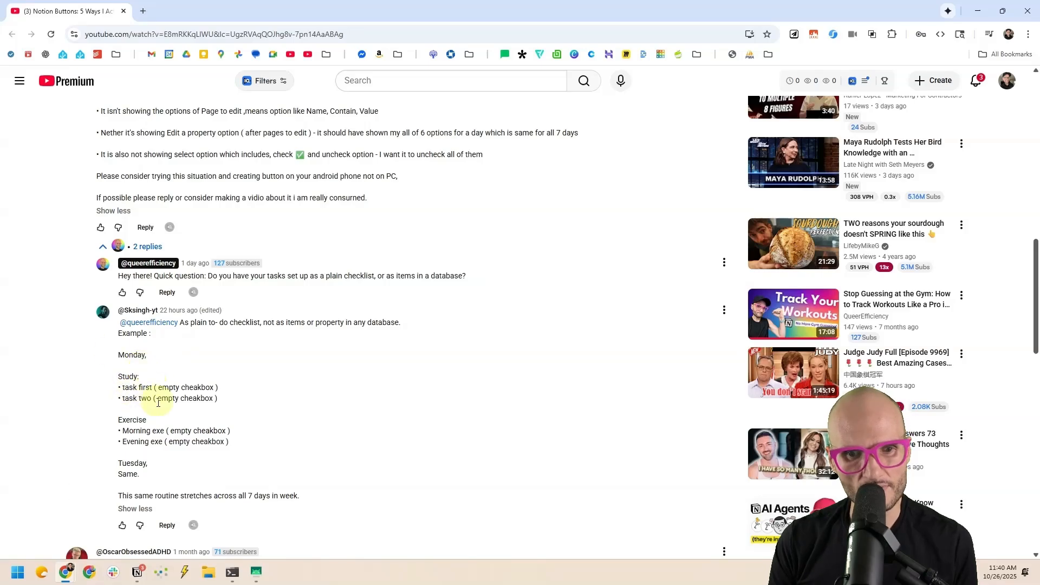
pyautogui.click(978, 11)
# Add the task "Study, task 1" to the Monday group with Area set to Education
pyautogui.scroll(1, 401, 186)
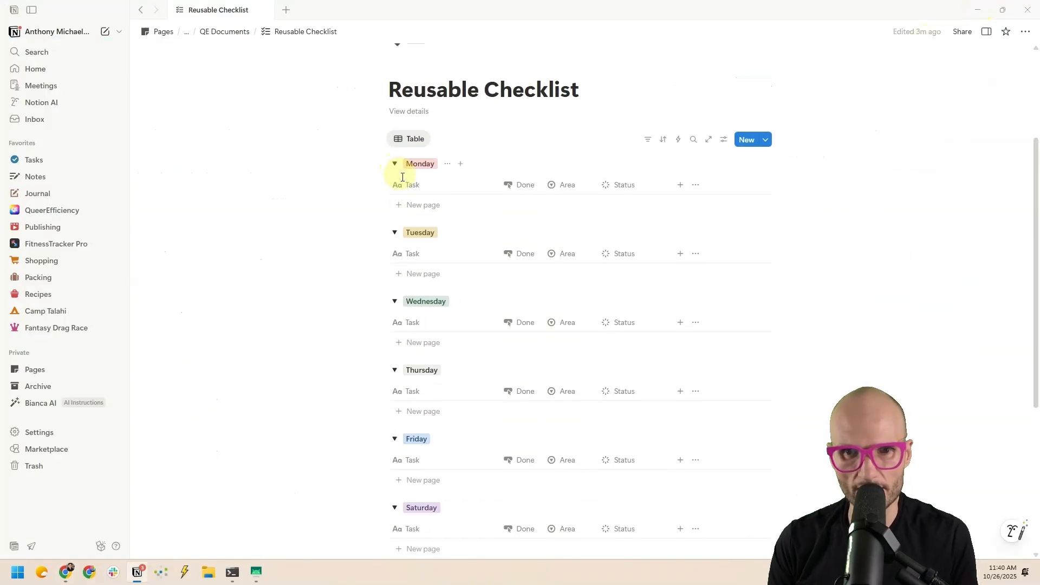
pyautogui.click(425, 206)
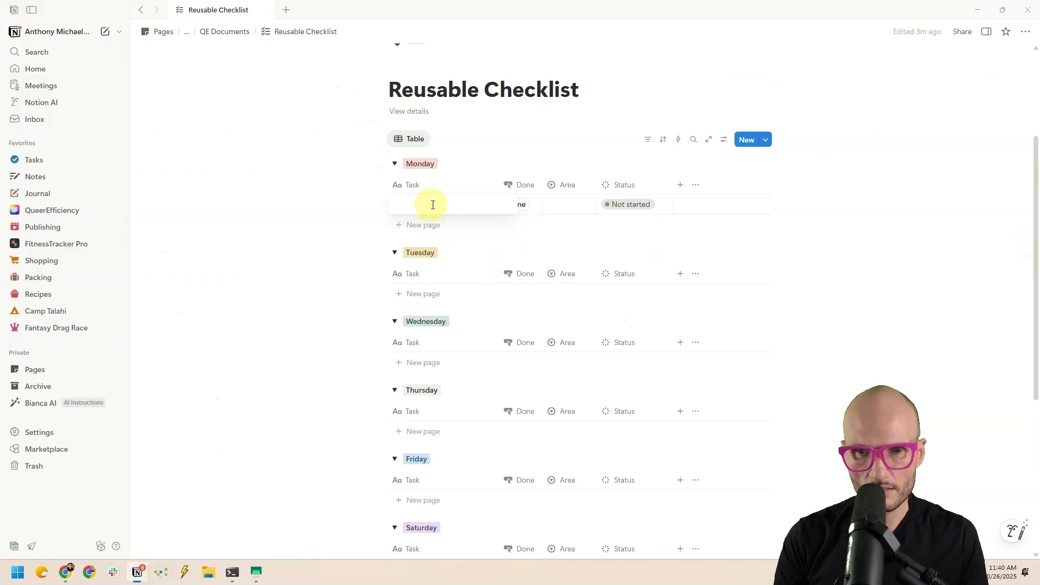
pyautogui.write('Study, task 1')
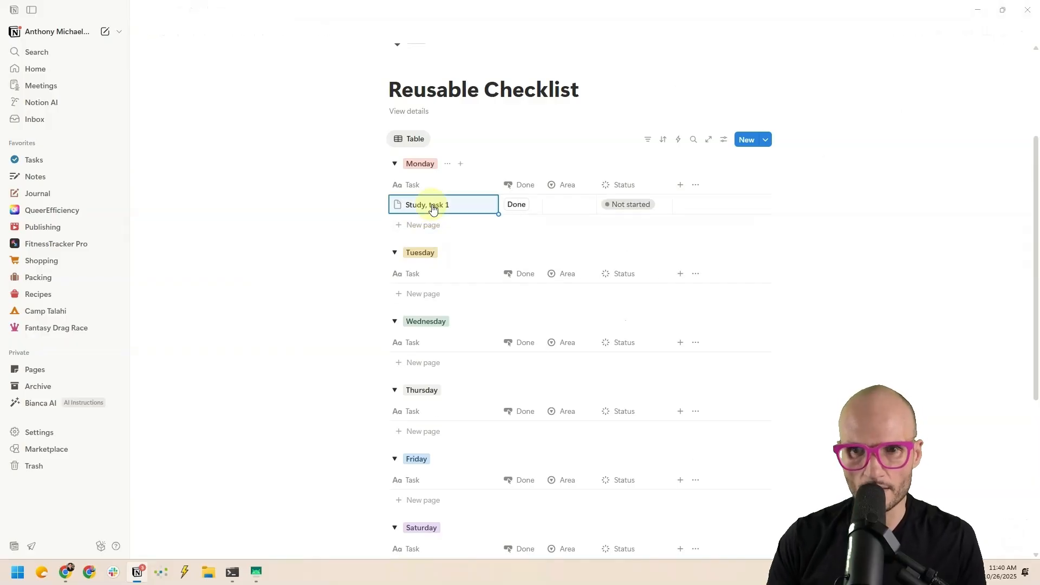
pyautogui.click(574, 206)
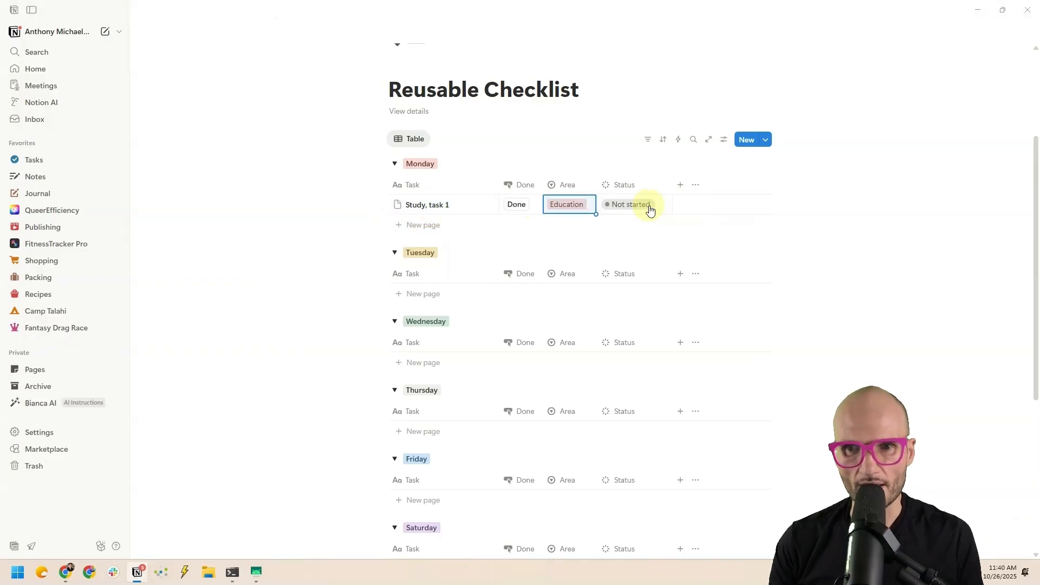
# Change the colour of the Area property's Education option to Default
pyautogui.click(574, 187)
pyautogui.moveTo(591, 228)
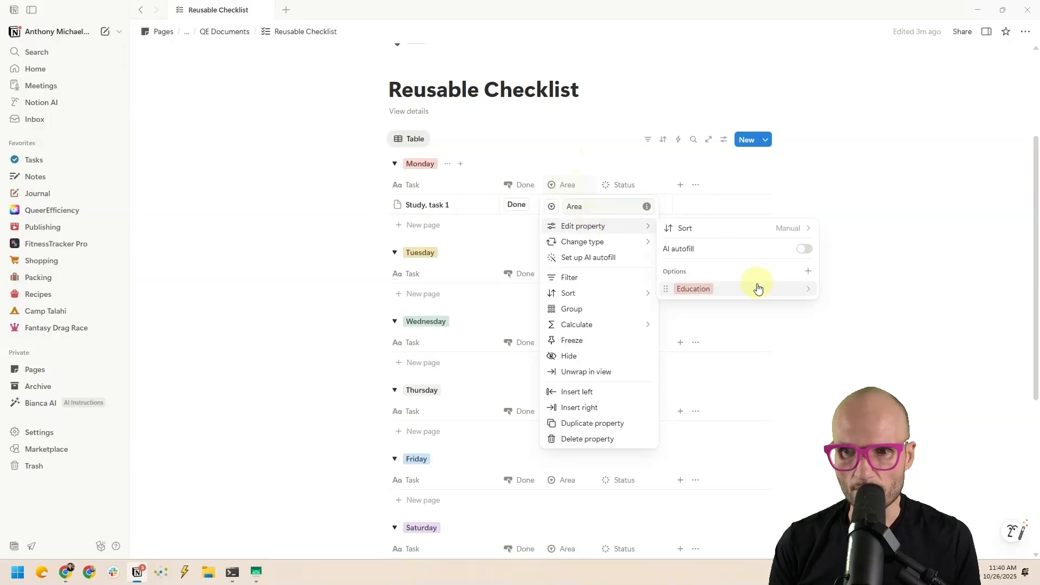
pyautogui.click(758, 289)
pyautogui.click(766, 375)
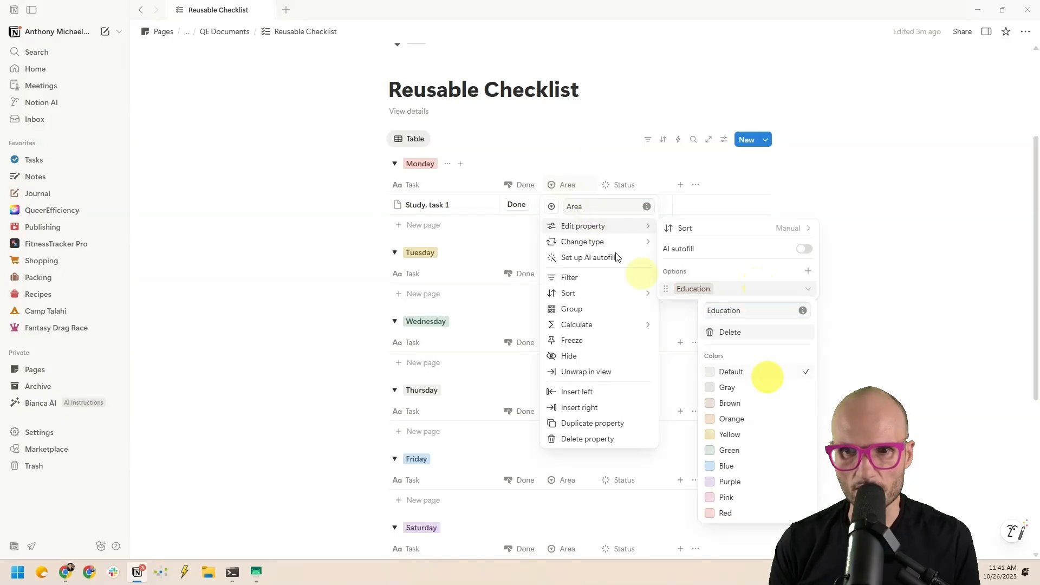
pyautogui.press('Escape')
pyautogui.click(550, 157)
# Add the task "Study, task 2" to the Monday group with Area set to Education
pyautogui.click(423, 225)
pyautogui.write('Study, ta')
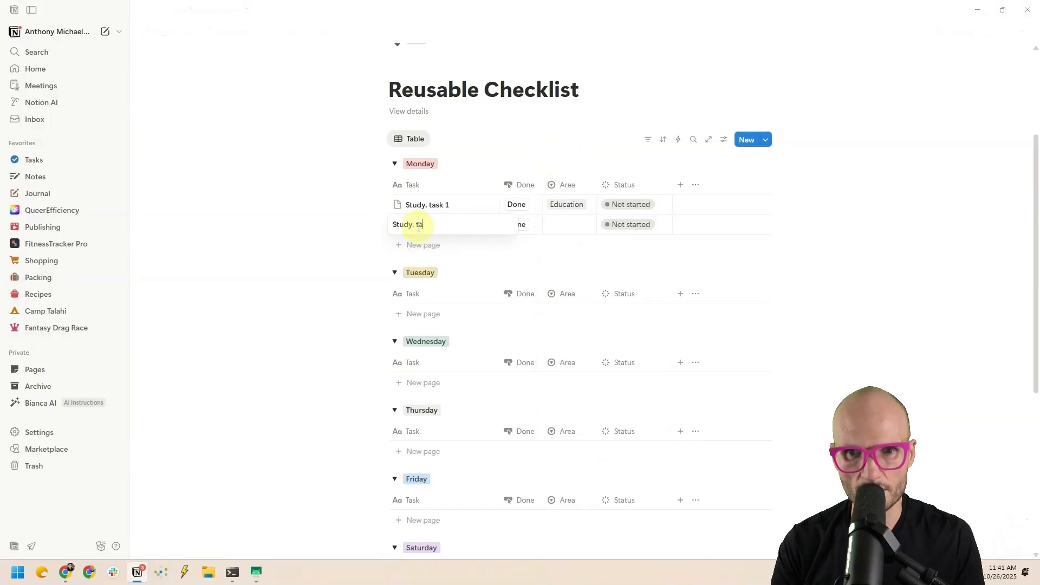
pyautogui.press('Tab')
pyautogui.press('Tab')
pyautogui.press('Return')
pyautogui.press('Return')
# Add the task "Exercise, morning" to the Monday group and assign it a new Area option, Fitness
pyautogui.hotkey('shift', 'Return')
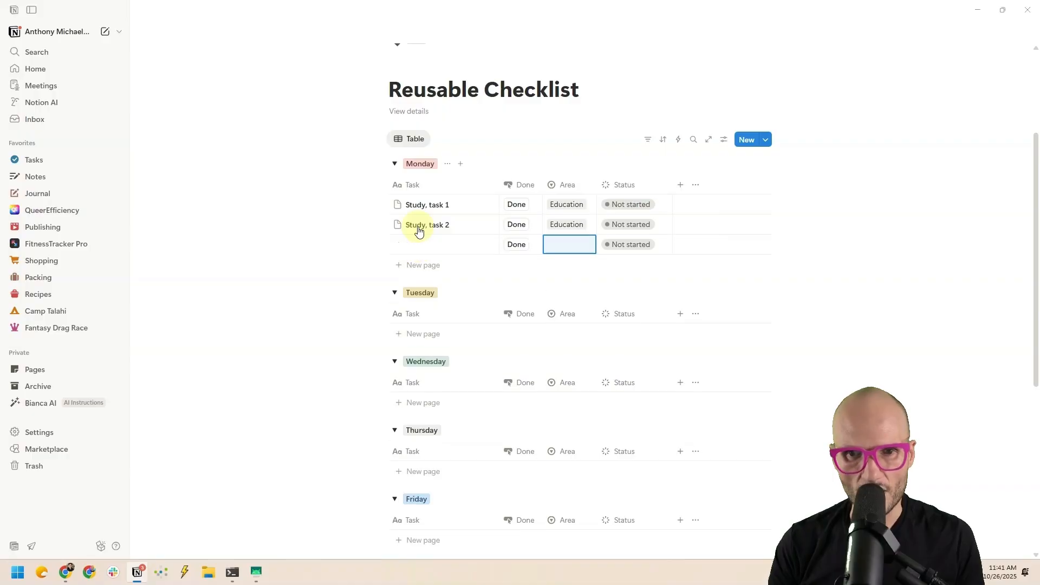
pyautogui.press('Left')
pyautogui.press('Left')
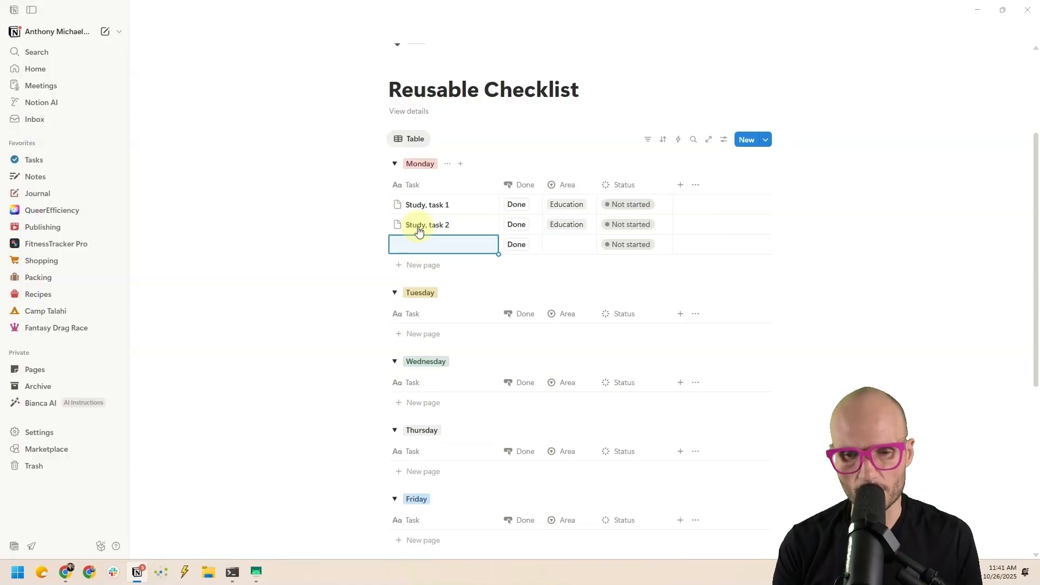
pyautogui.write('Exercise, morning')
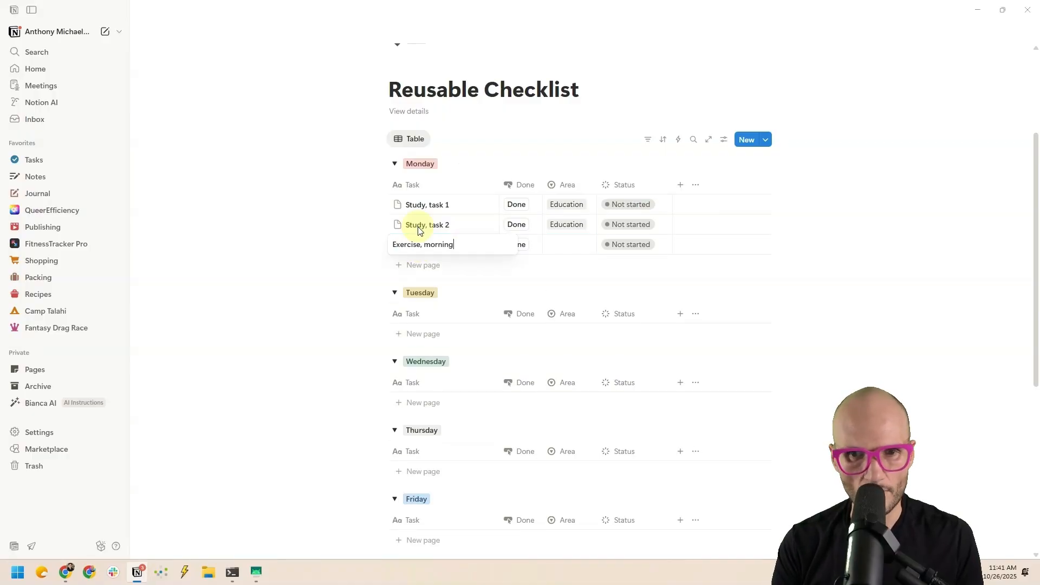
pyautogui.press('Tab')
pyautogui.press('Tab')
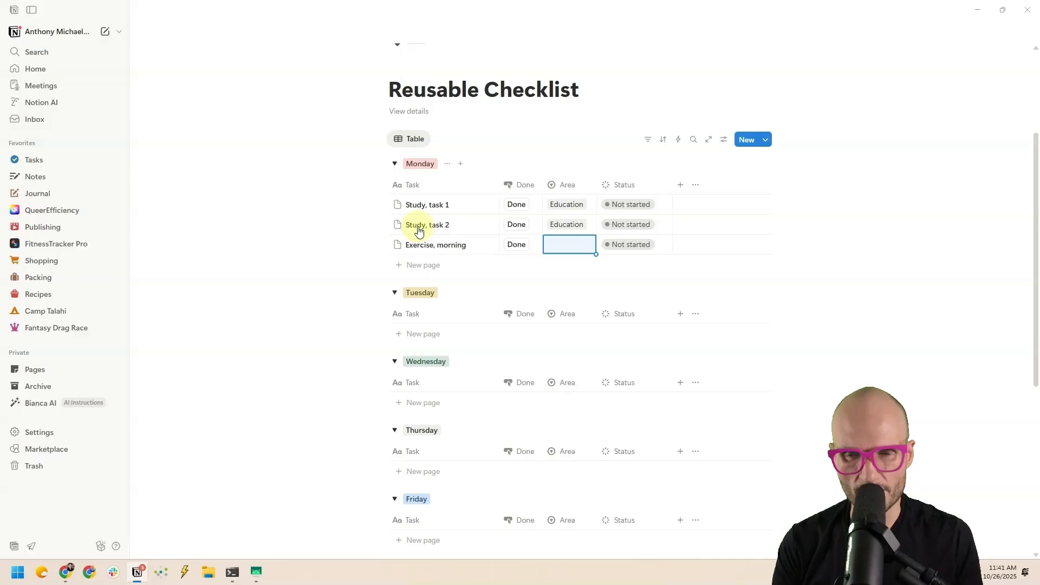
pyautogui.write('Fitness')
pyautogui.press('Return')
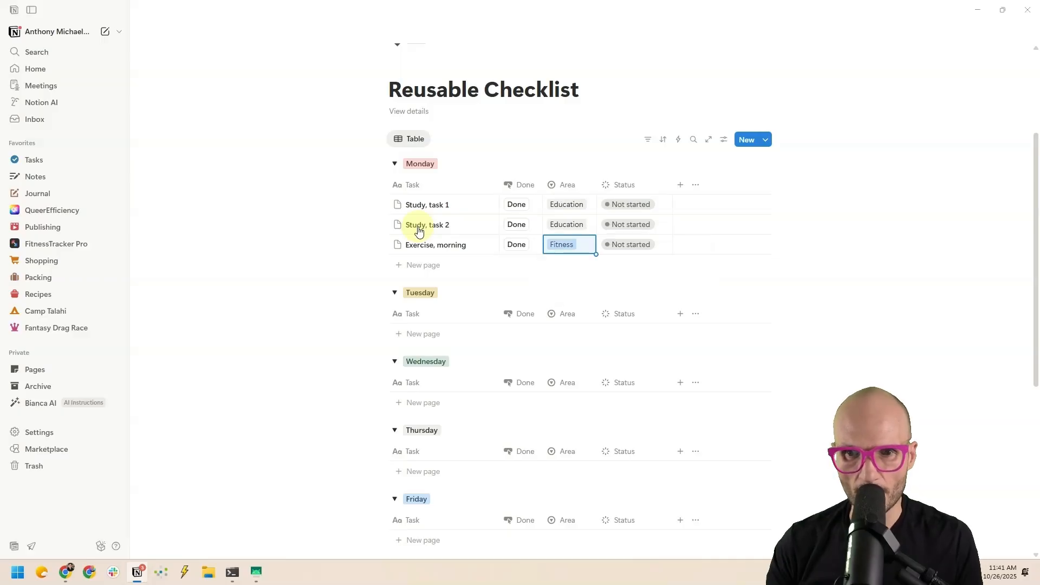
# Change the colour of the Area property's Fitness option to Default
pyautogui.click(559, 243)
pyautogui.click(695, 296)
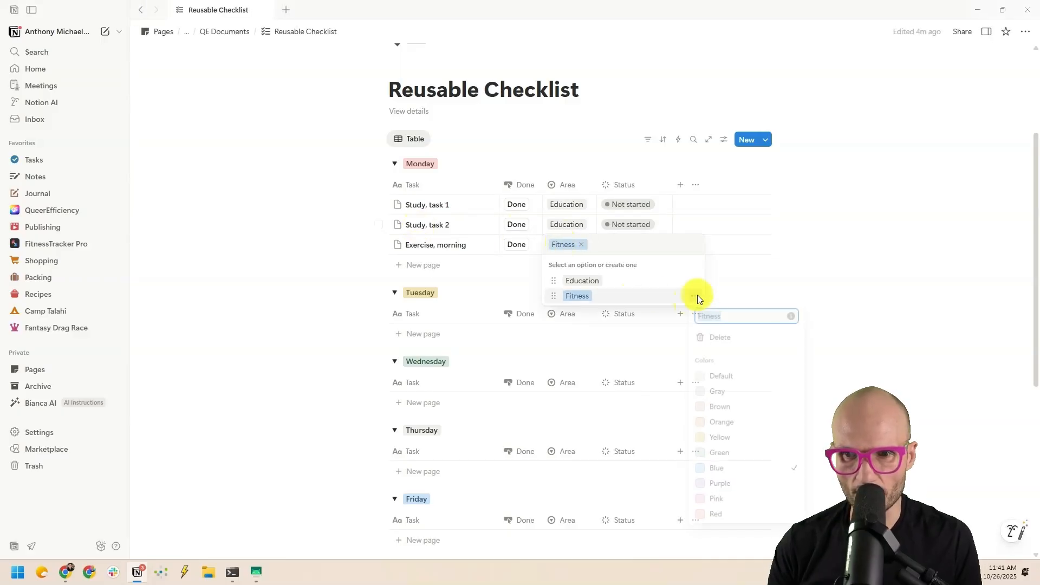
pyautogui.click(743, 377)
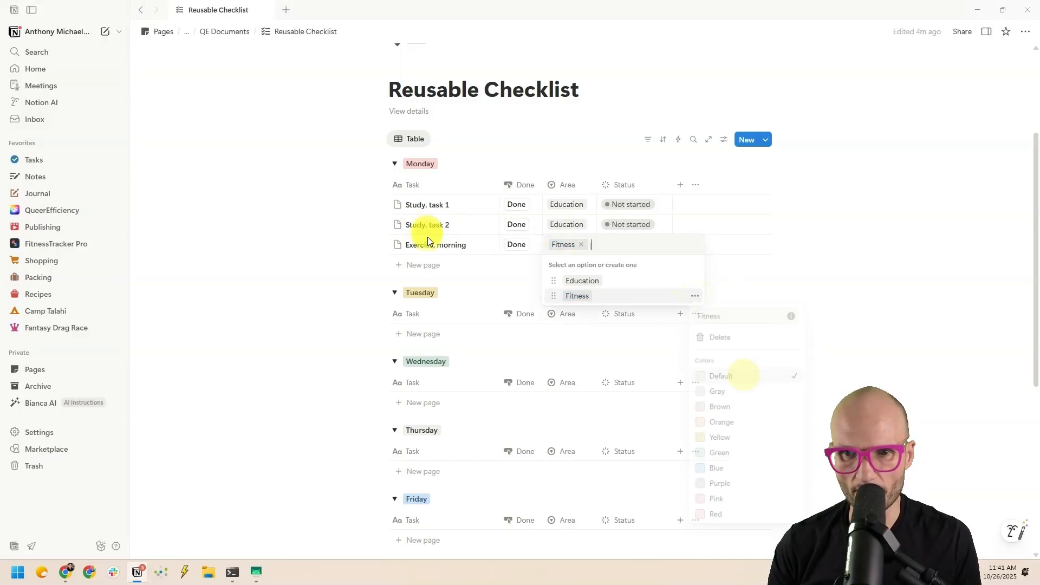
# Add the task "Exercise, evening" to the Monday group with Area set to Fitness
pyautogui.click(428, 265)
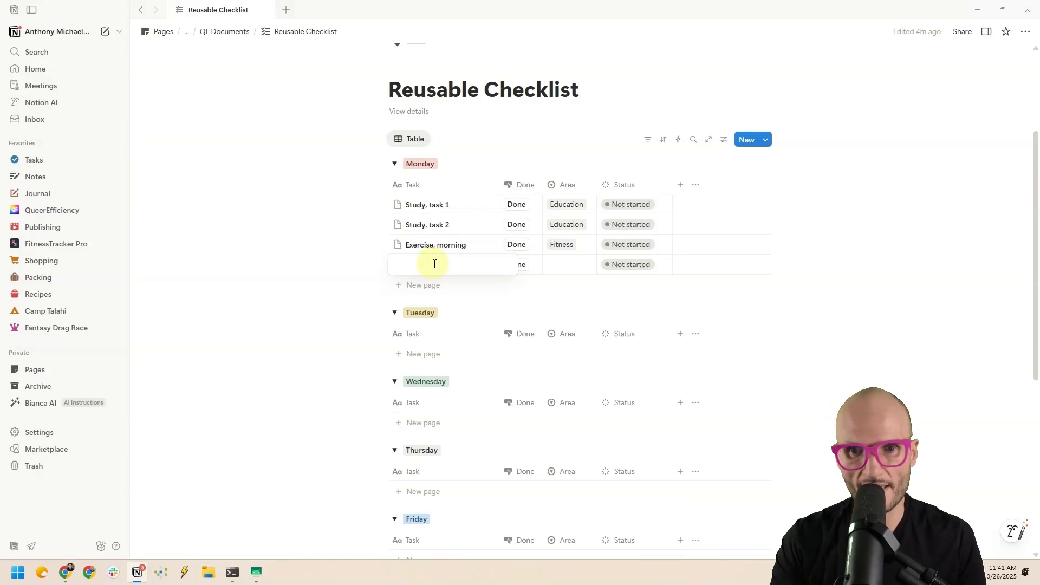
pyautogui.write('Exercise, evening')
pyautogui.press('Return')
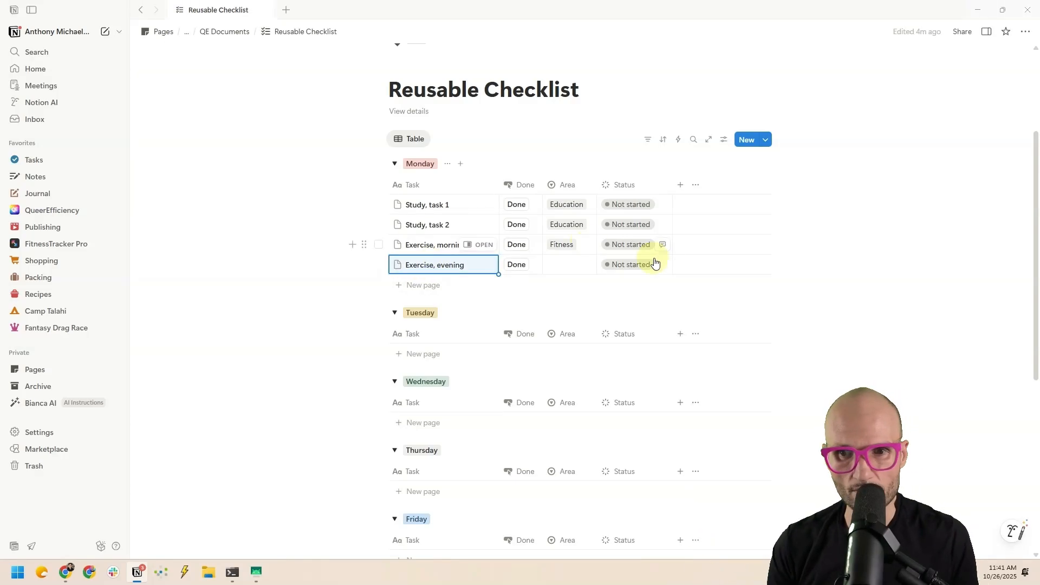
pyautogui.click(567, 266)
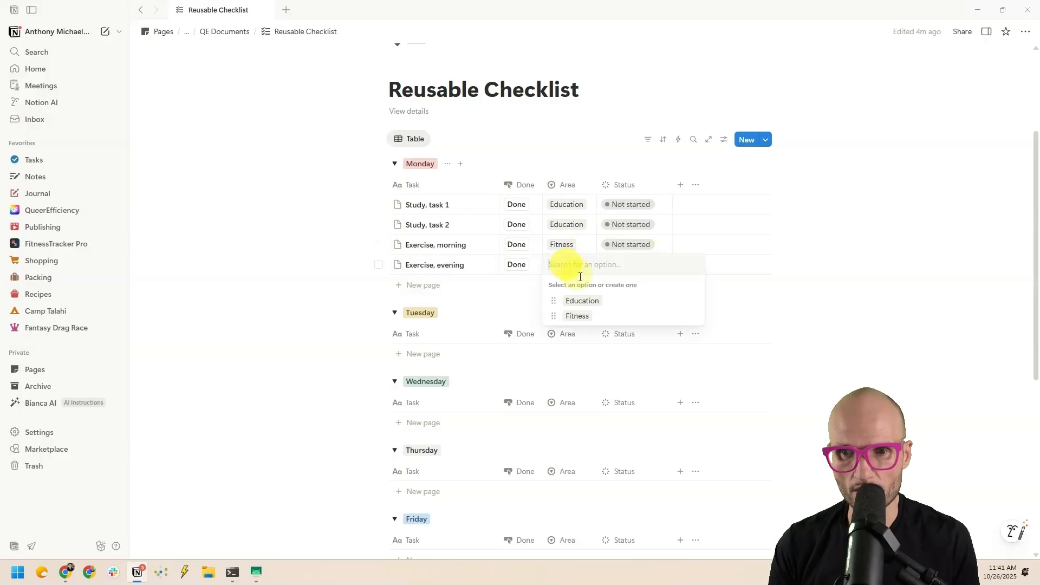
pyautogui.click(609, 319)
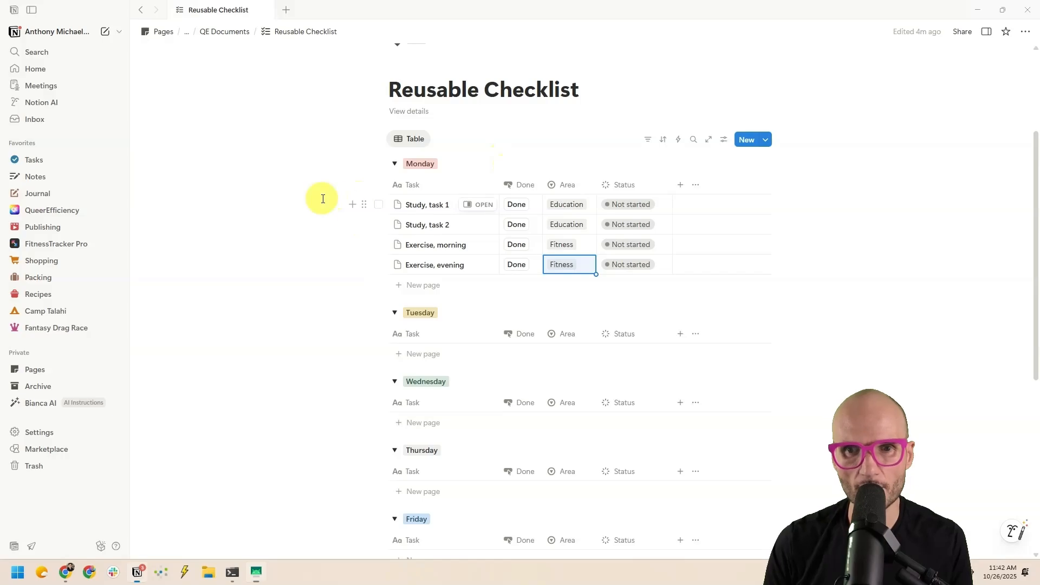
# Copy the four Monday tasks and paste them into the Tuesday group
pyautogui.moveTo(323, 198); pyautogui.dragTo(446, 273)
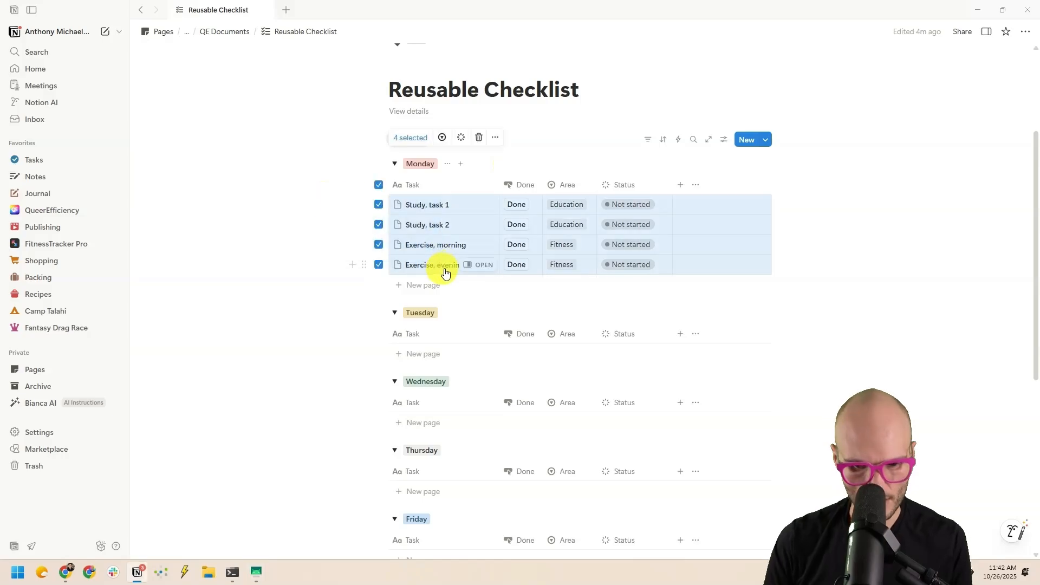
pyautogui.click(425, 355)
pyautogui.press('Escape')
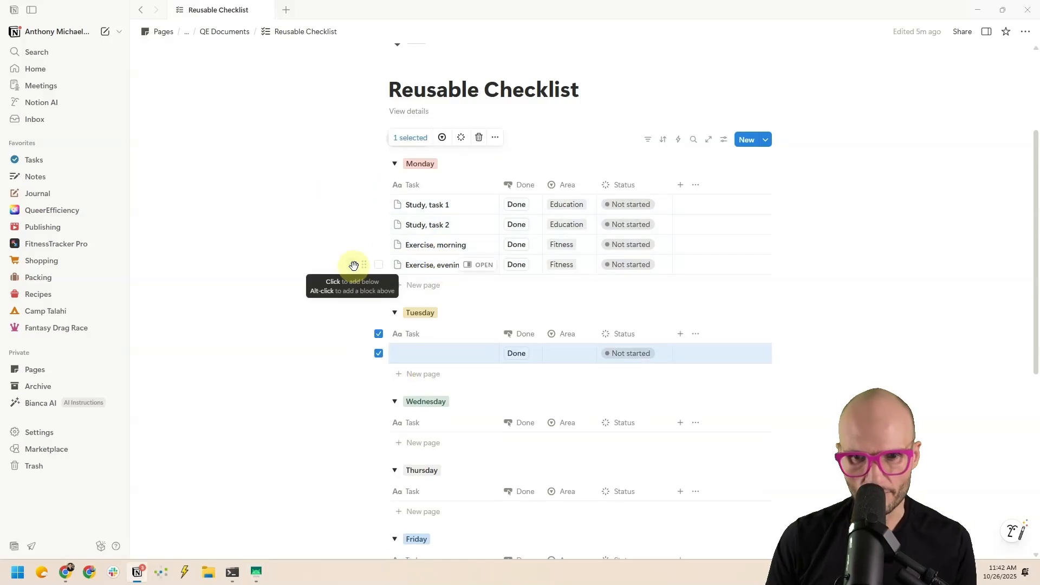
pyautogui.hotkey('ctrl', 'v')
# Remove the "(1)" suffix from the four pasted Tuesday task names and delete the blank Tuesday row
pyautogui.click(428, 374)
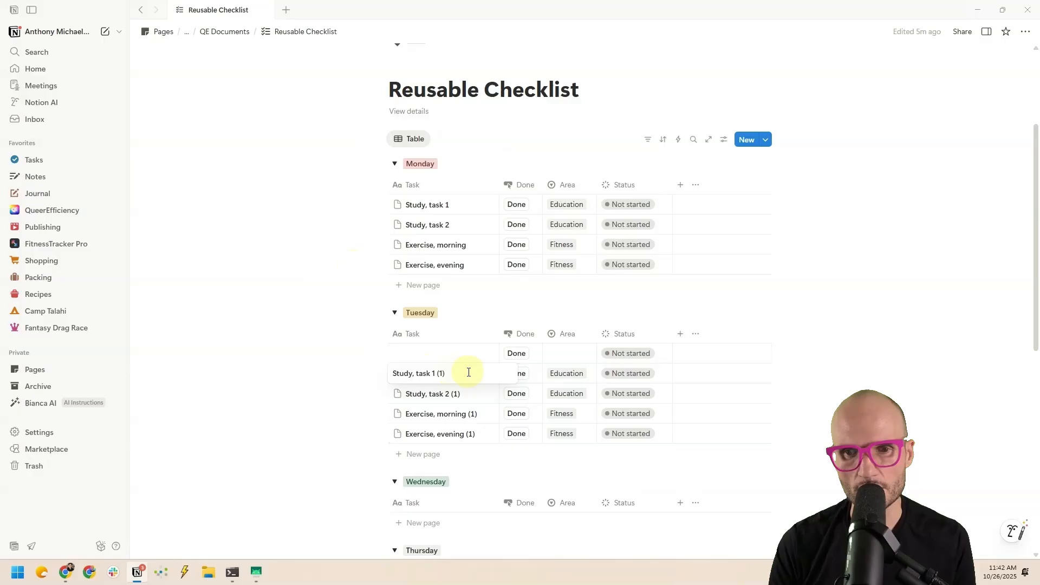
pyautogui.press('BackSpace')
pyautogui.press('BackSpace')
pyautogui.press('BackSpace')
pyautogui.press('BackSpace')
pyautogui.press('Return')
pyautogui.press('Return')
pyautogui.press('BackSpace')
pyautogui.press('BackSpace')
pyautogui.press('BackSpace')
pyautogui.press('BackSpace')
pyautogui.press('Return')
pyautogui.press('Return')
pyautogui.press('BackSpace')
pyautogui.press('BackSpace')
pyautogui.press('BackSpace')
pyautogui.press('BackSpace')
pyautogui.press('Return')
pyautogui.press('Return')
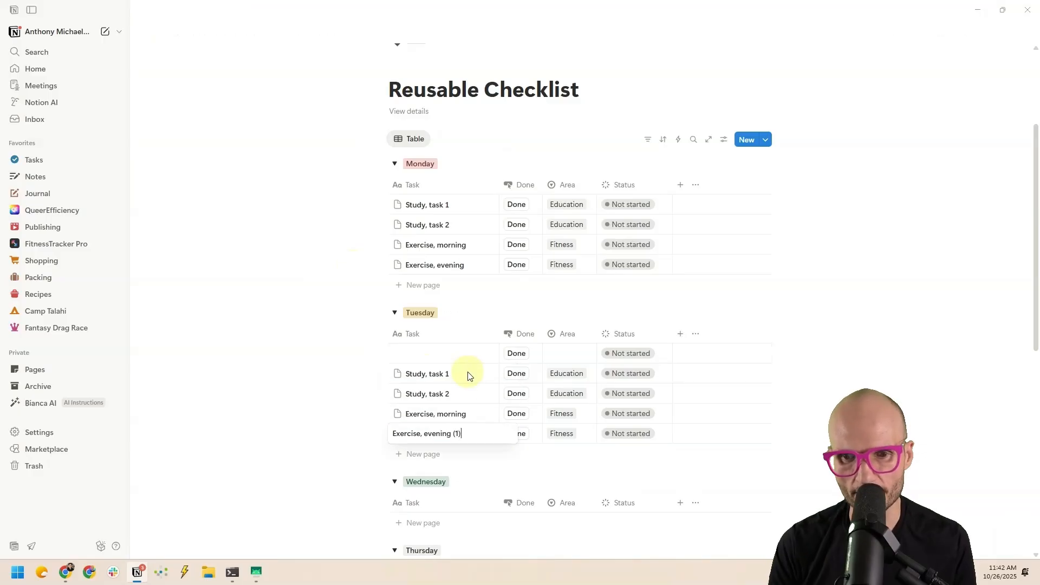
pyautogui.press('BackSpace')
pyautogui.press('BackSpace')
pyautogui.press('BackSpace')
pyautogui.press('BackSpace')
pyautogui.press('Return')
pyautogui.click(383, 354)
pyautogui.press('Delete')
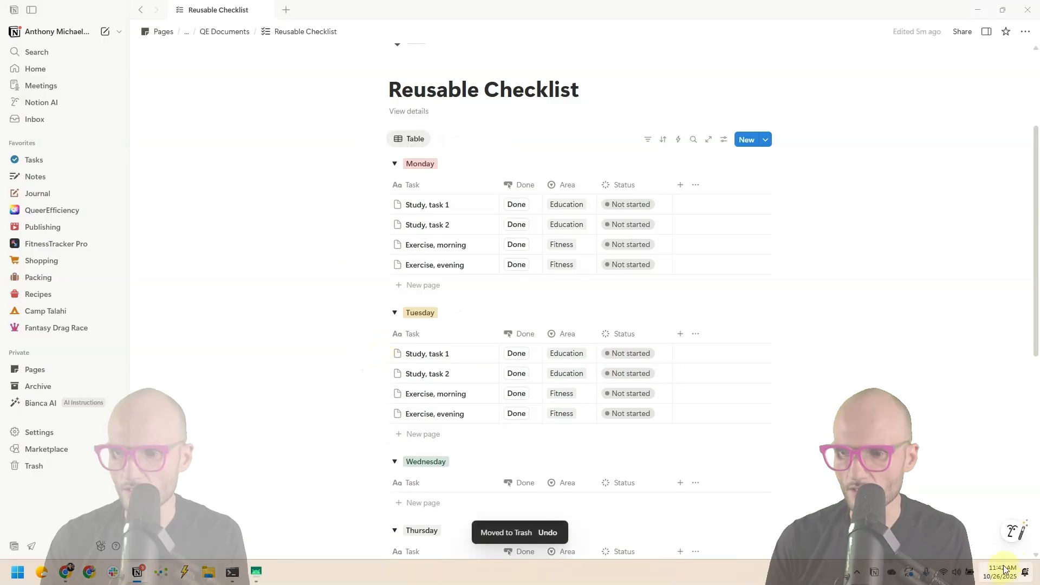
# Ask Notion AI to "duplicate the tasks from monday to all other days (except tuesday which already has them)" and close the chat
pyautogui.click(1011, 532)
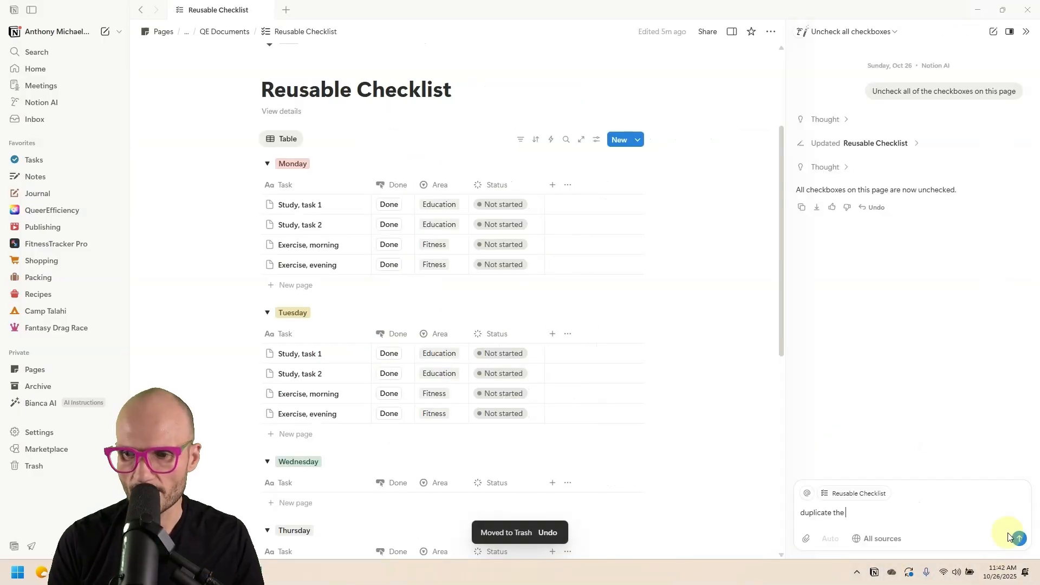
pyautogui.write('the tasks from monday to all other days')
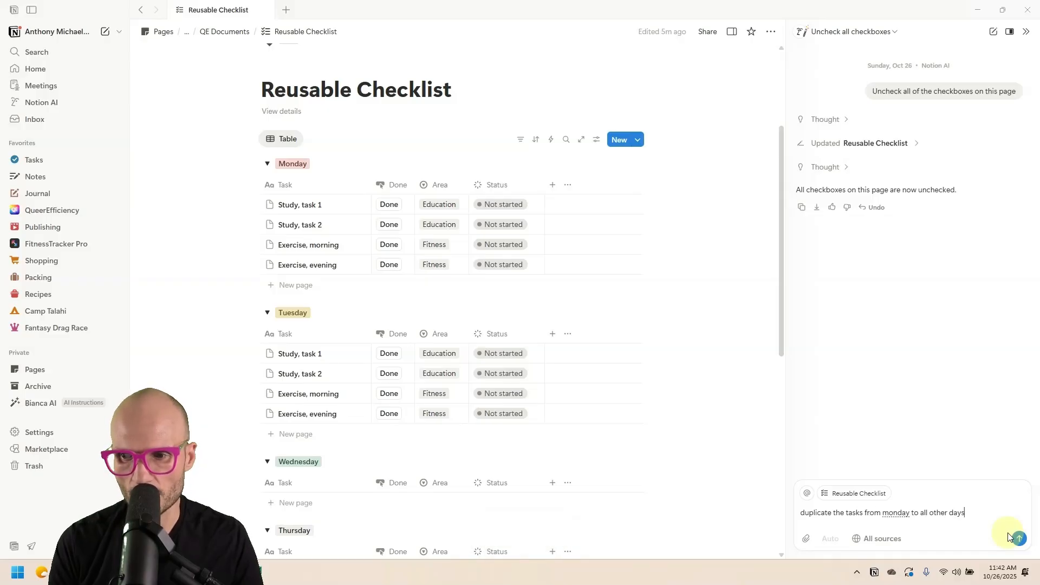
pyautogui.write(' which')
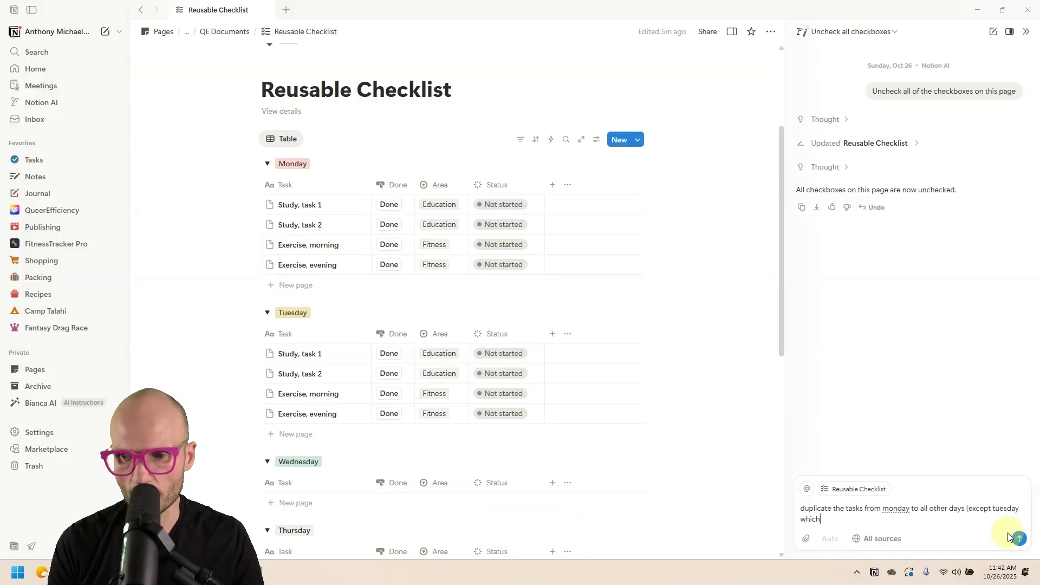
pyautogui.write(' already has them)')
pyautogui.press('Return')
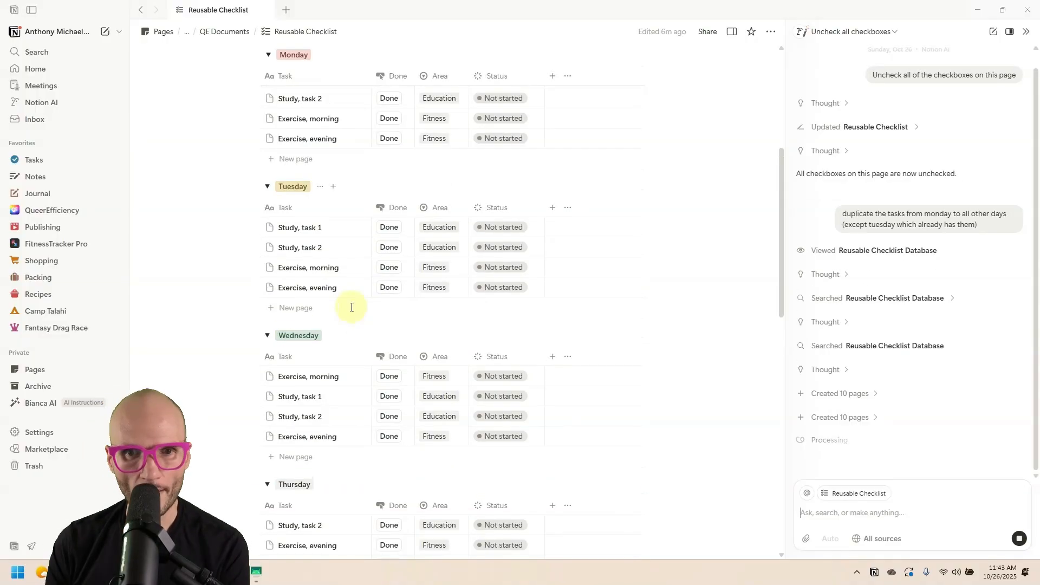
pyautogui.click(1025, 35)
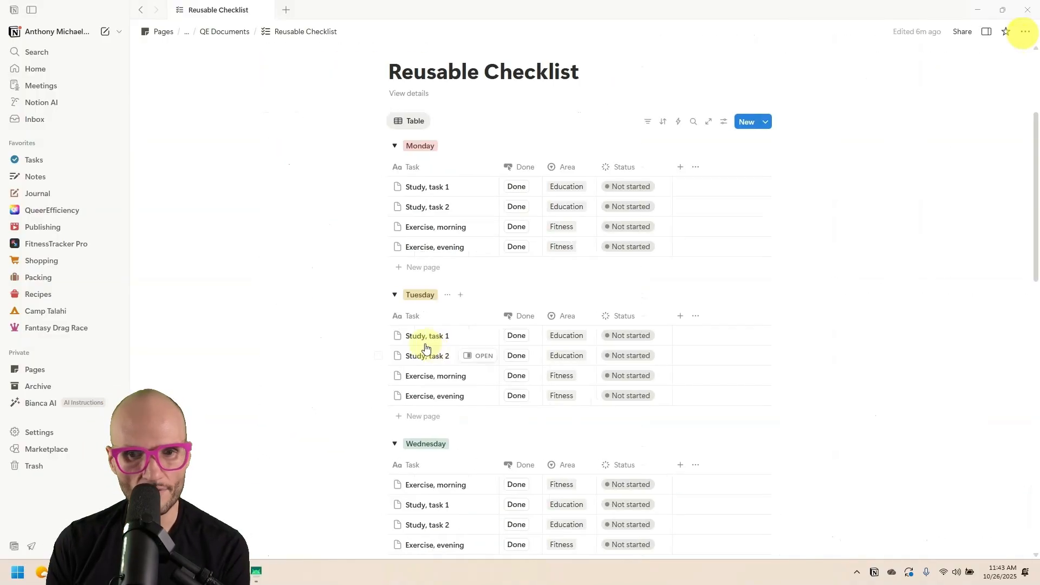
pyautogui.scroll(-6, 464, 337)
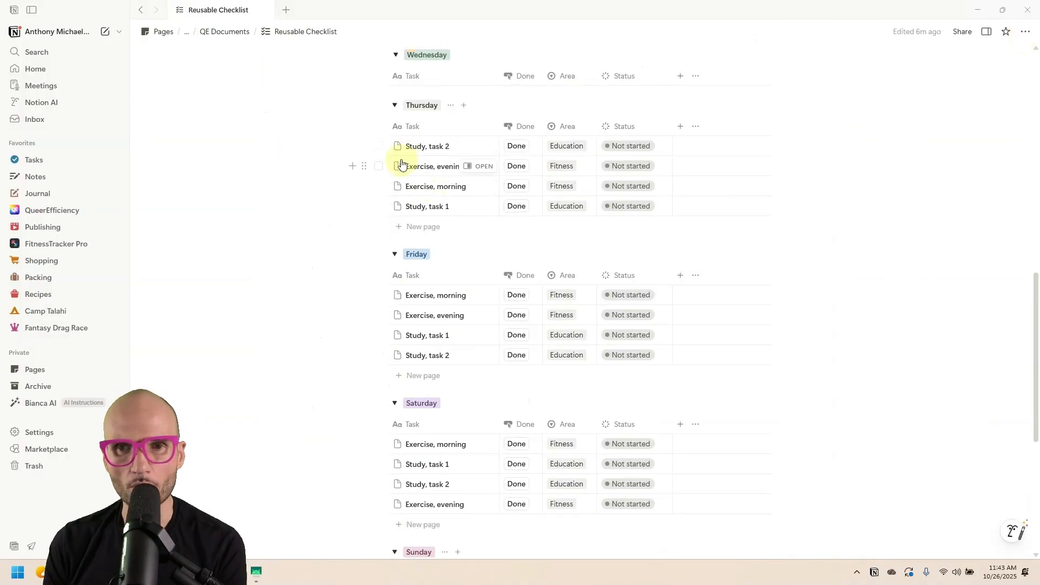
# Move "Study, task 2" to the end of the Thursday group and mark all four Monday tasks as done
pyautogui.moveTo(359, 146); pyautogui.dragTo(369, 214)
pyautogui.scroll(7, 467, 304)
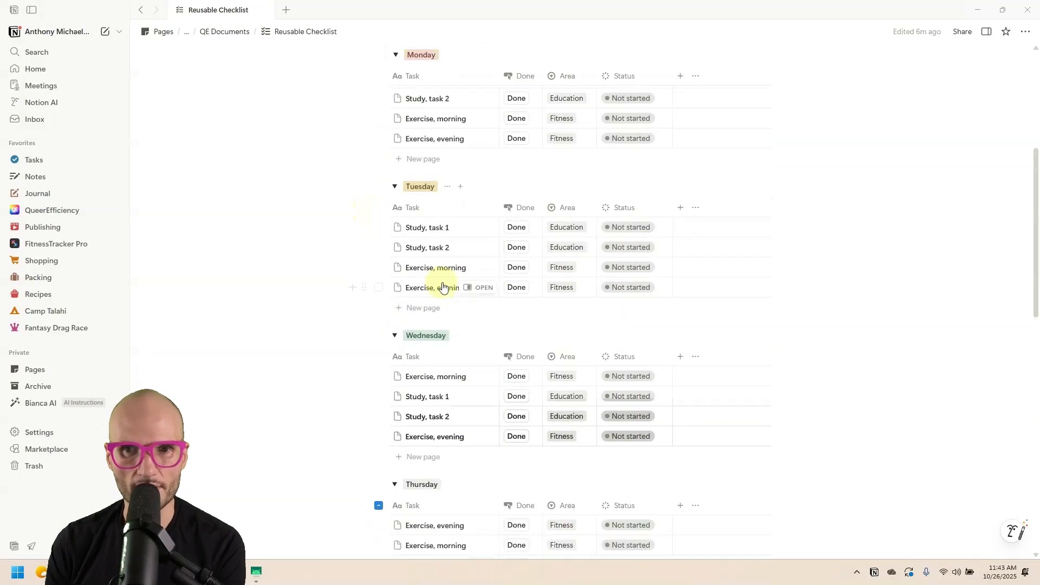
pyautogui.scroll(2, 444, 288)
pyautogui.click(518, 189)
pyautogui.click(520, 207)
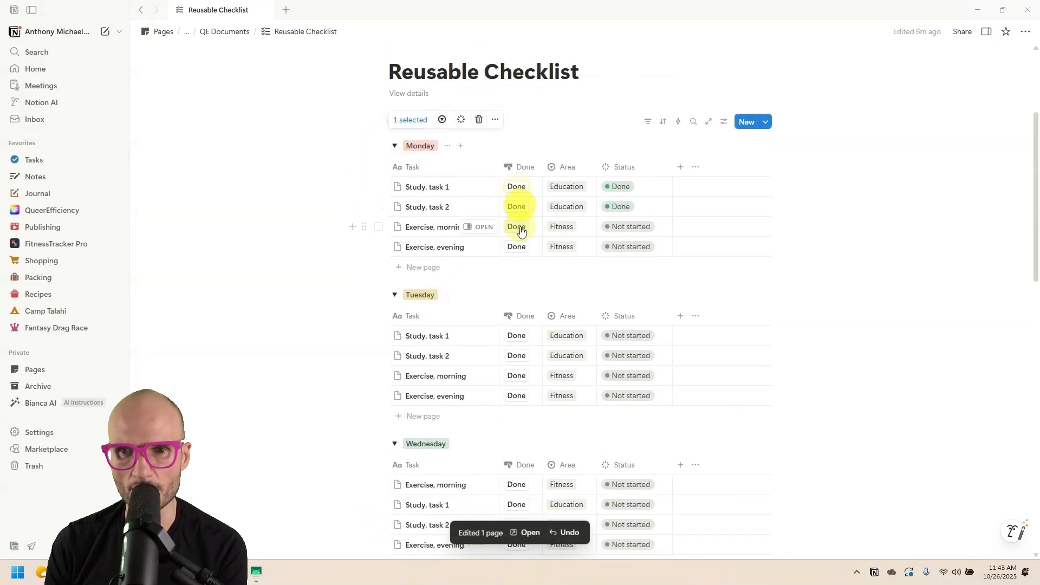
pyautogui.click(519, 228)
pyautogui.click(518, 247)
# Mark Tuesday's "Study, task 1" and "Study, task 2" and Wednesday's "Exercise, morning" as done
pyautogui.click(516, 336)
pyautogui.click(516, 355)
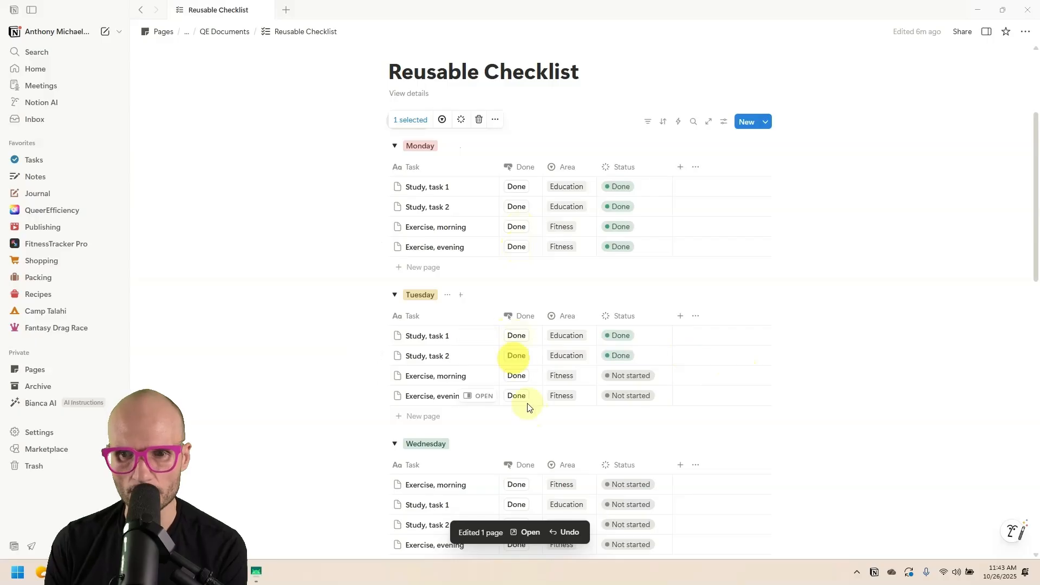
pyautogui.scroll(-2, 528, 406)
pyautogui.click(528, 405)
pyautogui.scroll(1, 527, 400)
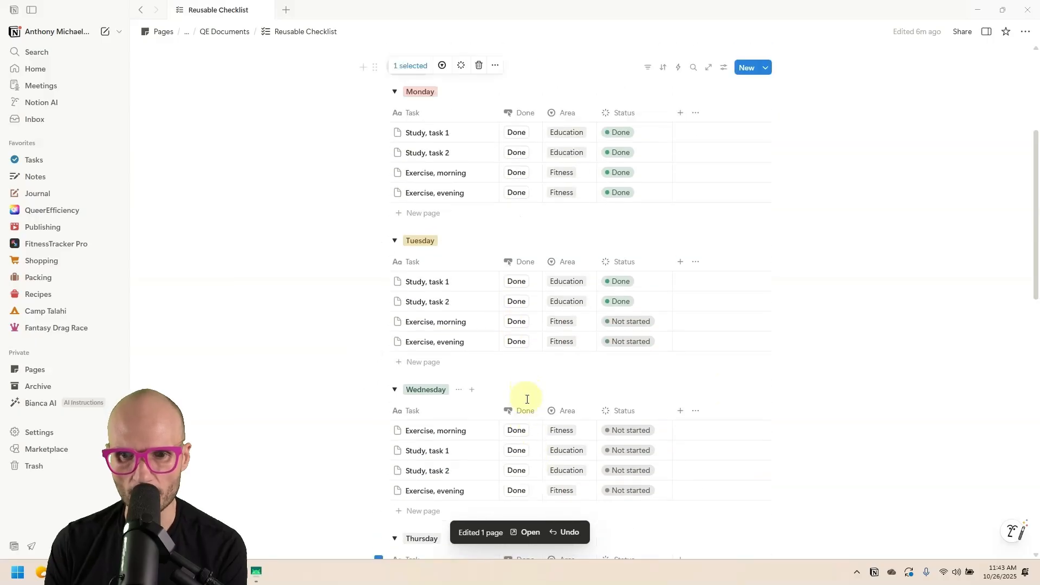
# Add a Status calculation that shows the percent per group for Complete under each day
pyautogui.click(632, 263)
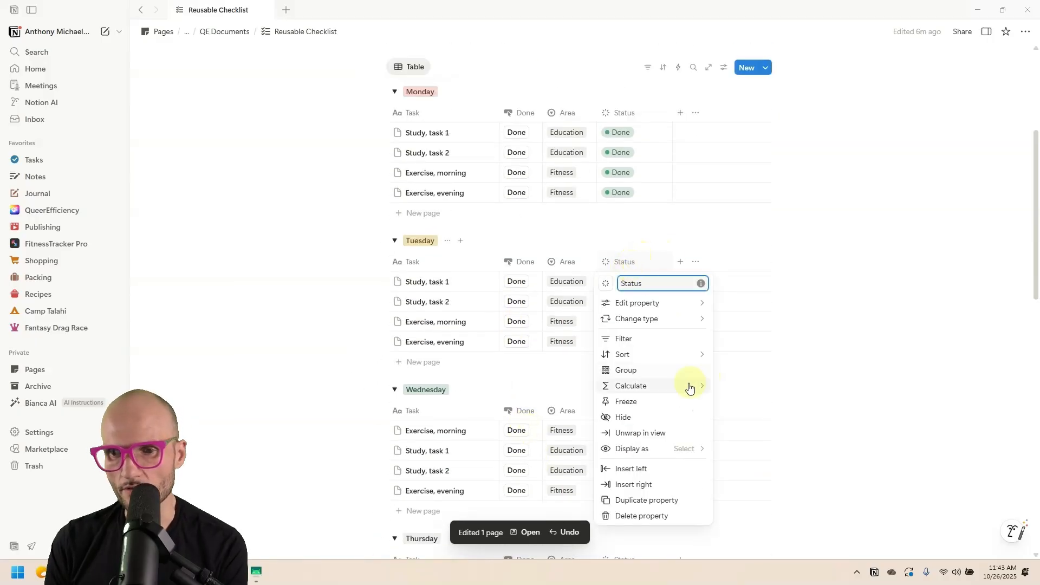
pyautogui.click(670, 387)
pyautogui.click(767, 407)
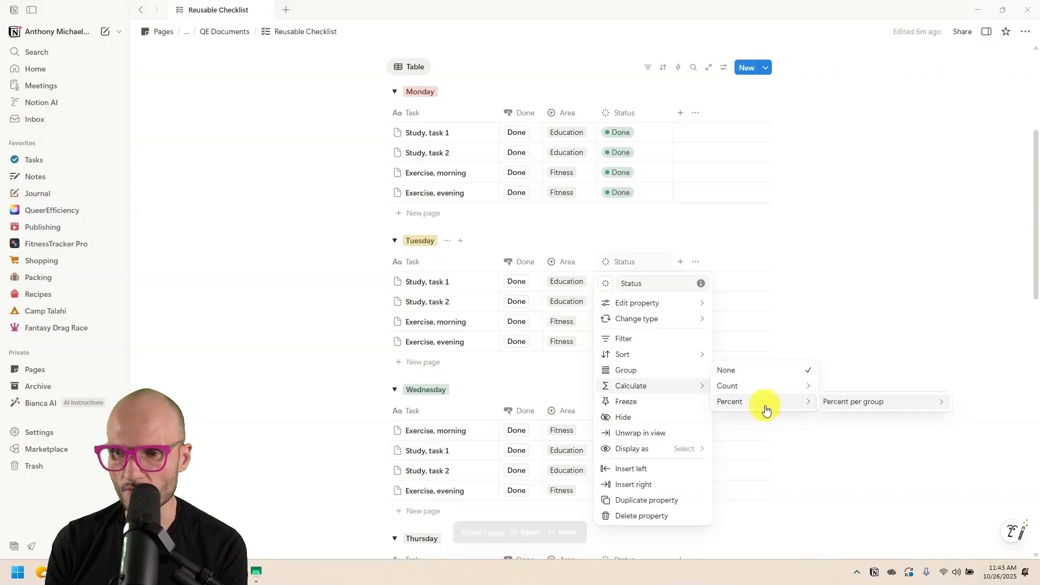
pyautogui.click(855, 406)
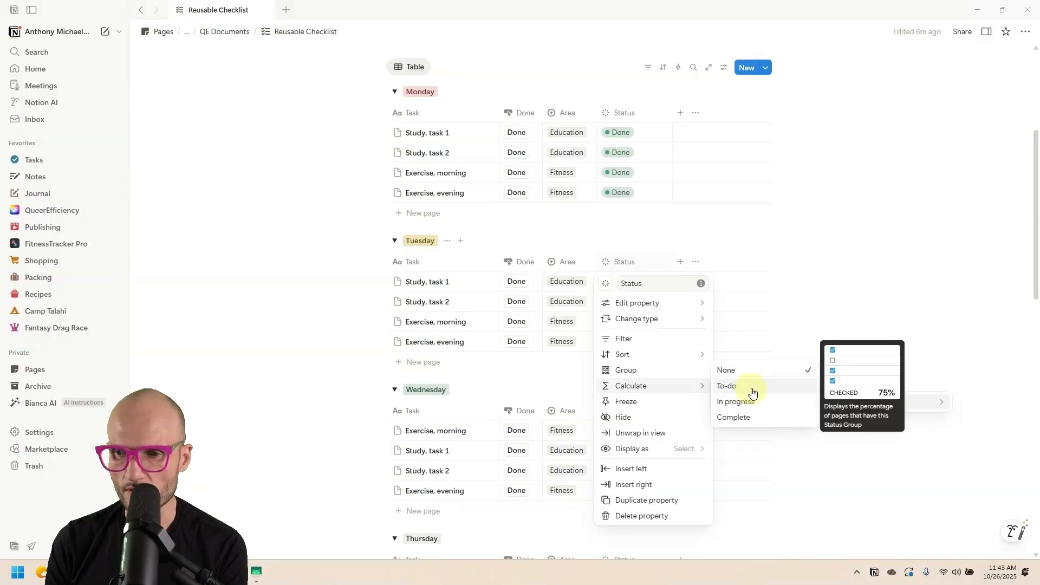
pyautogui.click(750, 418)
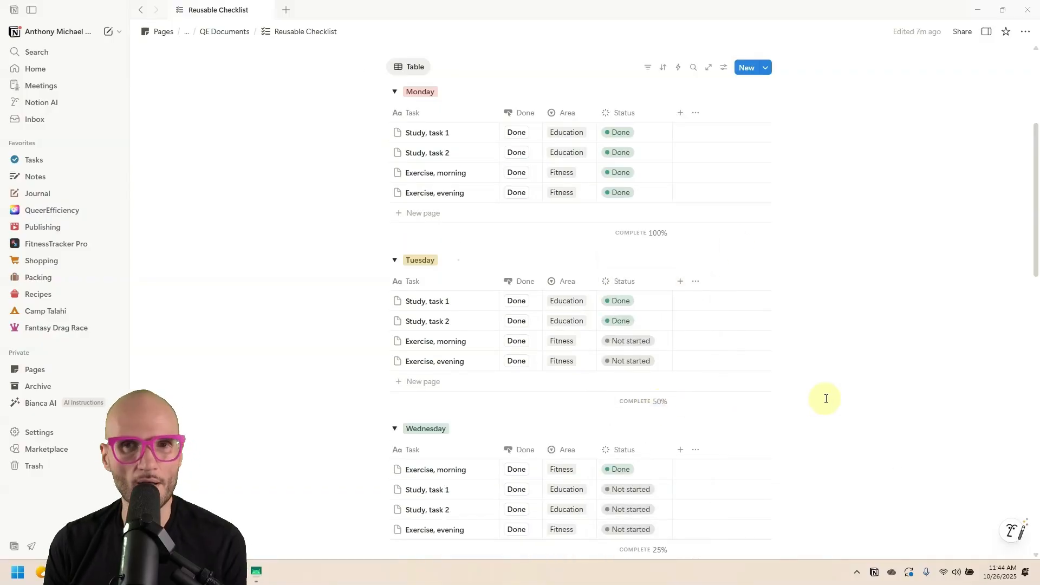
# Add a task named "Unique Wednesday task" to the Wednesday group
pyautogui.scroll(-3, 751, 397)
pyautogui.click(428, 387)
pyautogui.write('U')
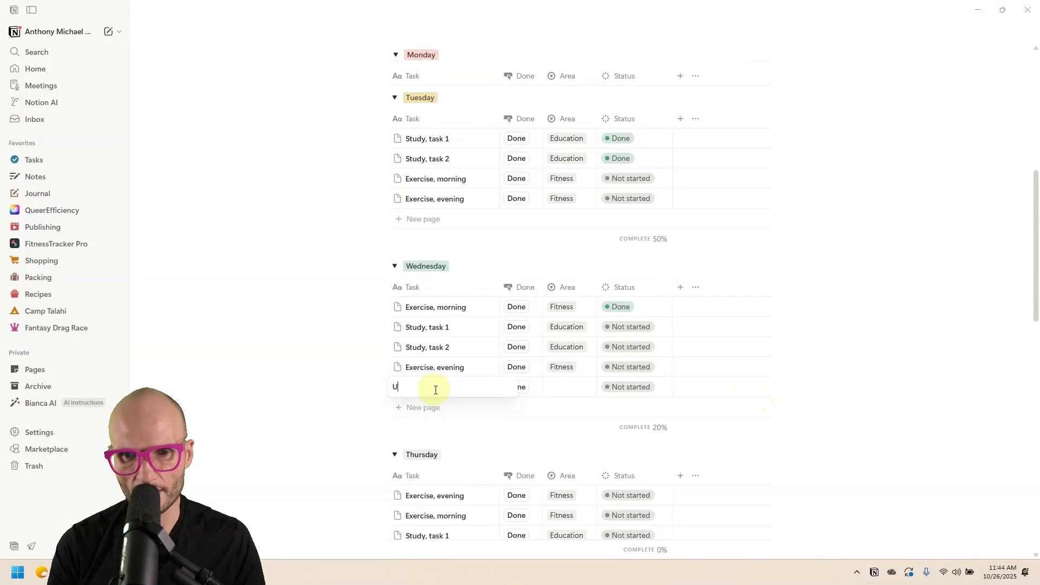
pyautogui.write('nique Wednesday task')
pyautogui.press('Return')
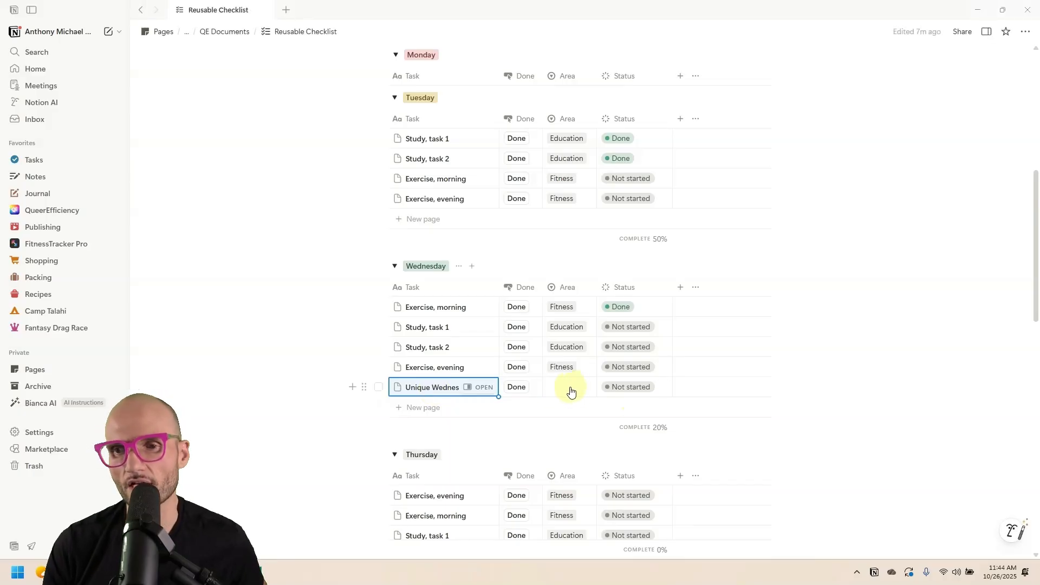
# Filter the table by Status "is not" Complete to hide the finished tasks
pyautogui.scroll(2, 615, 337)
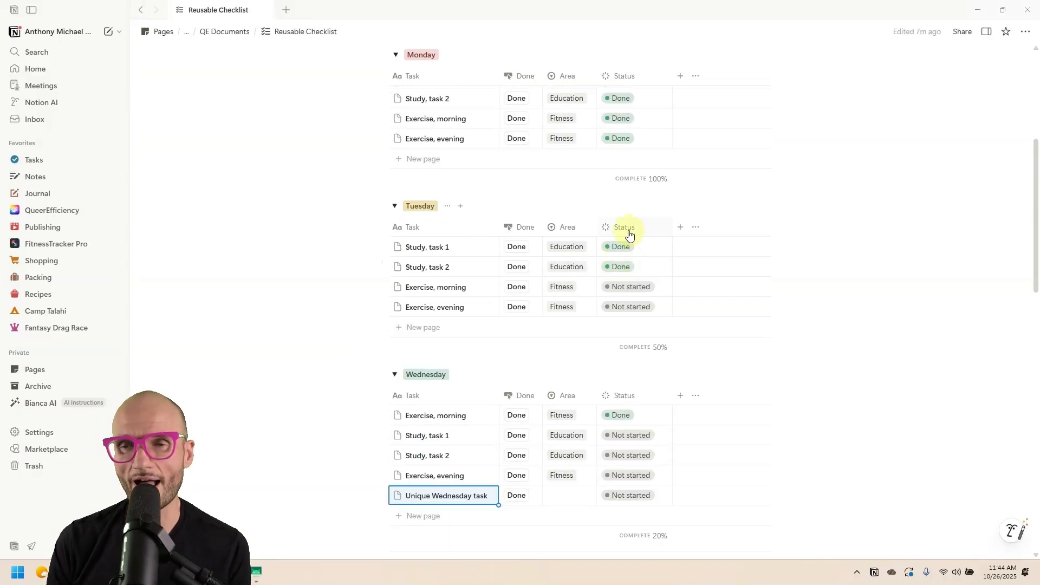
pyautogui.scroll(2, 628, 234)
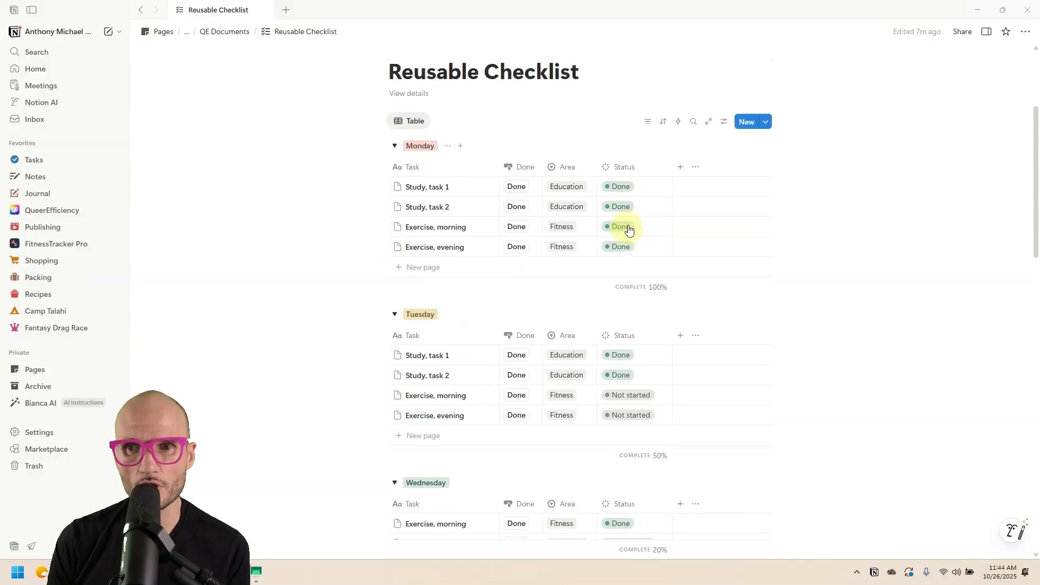
pyautogui.click(631, 167)
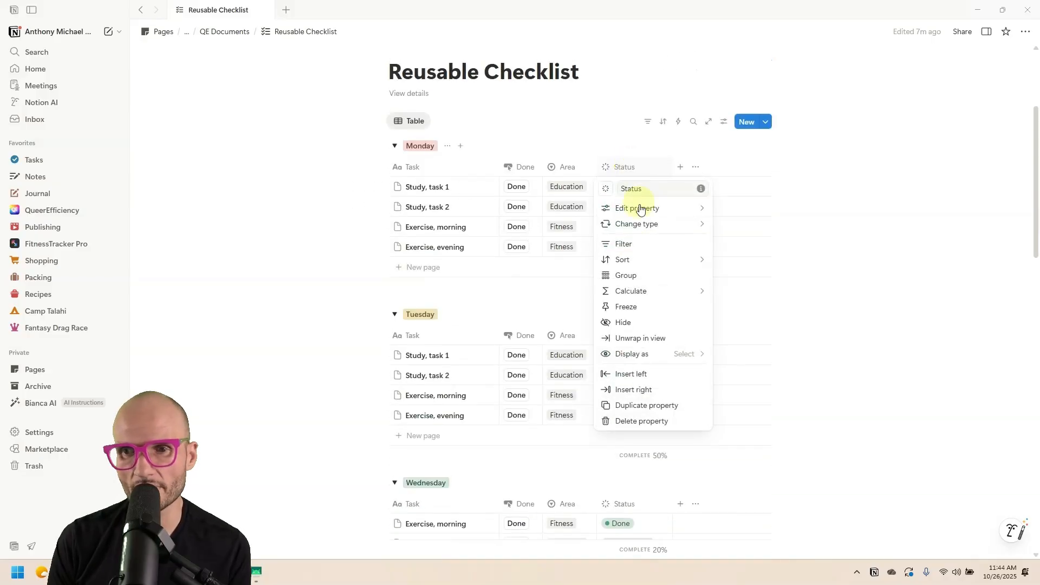
pyautogui.click(642, 245)
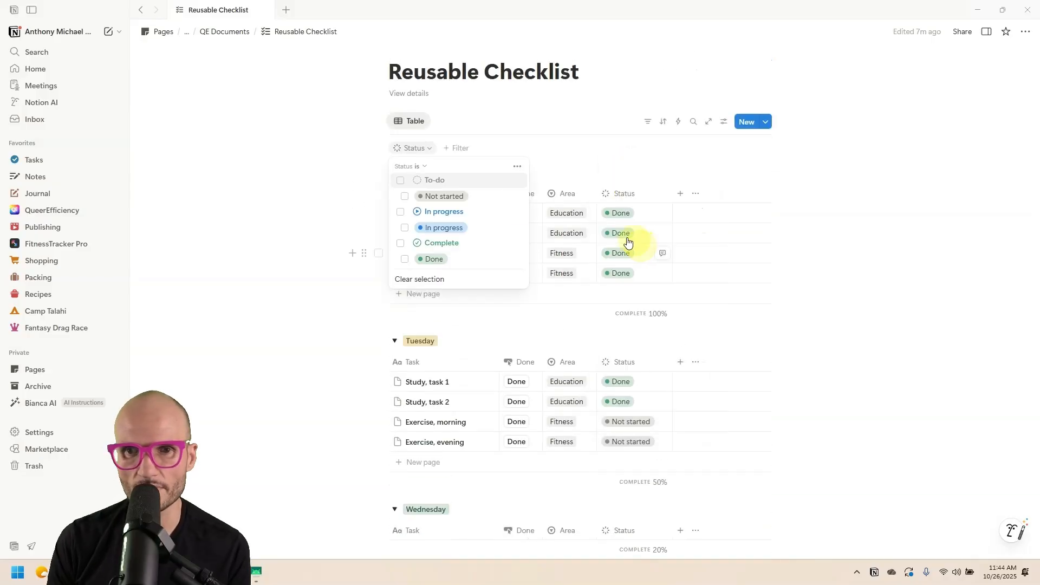
pyautogui.click(425, 167)
pyautogui.click(447, 197)
pyautogui.click(401, 244)
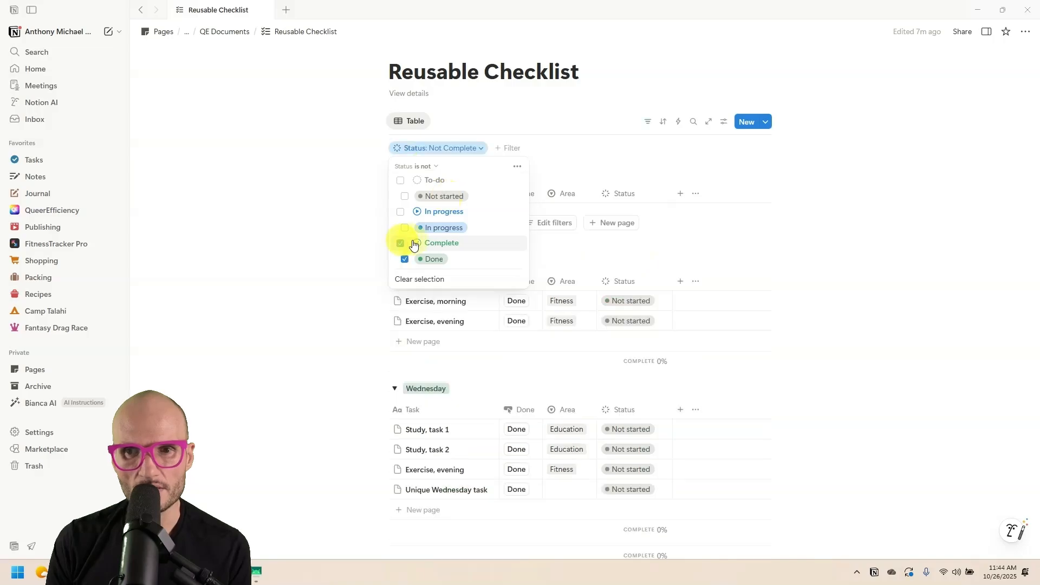
pyautogui.click(617, 130)
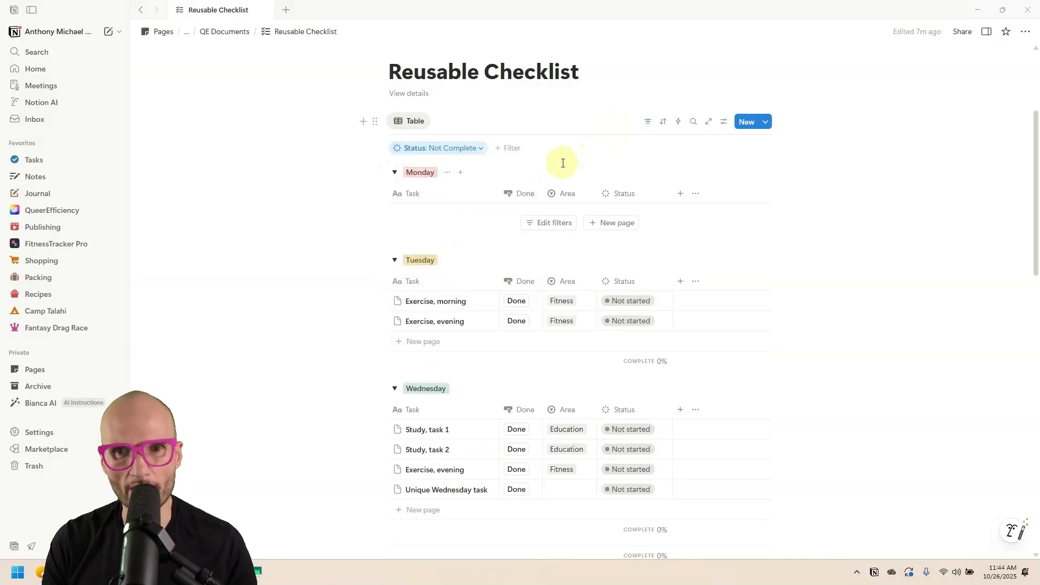
# Clear the Complete selection from the Status filter
pyautogui.click(481, 148)
pyautogui.click(431, 279)
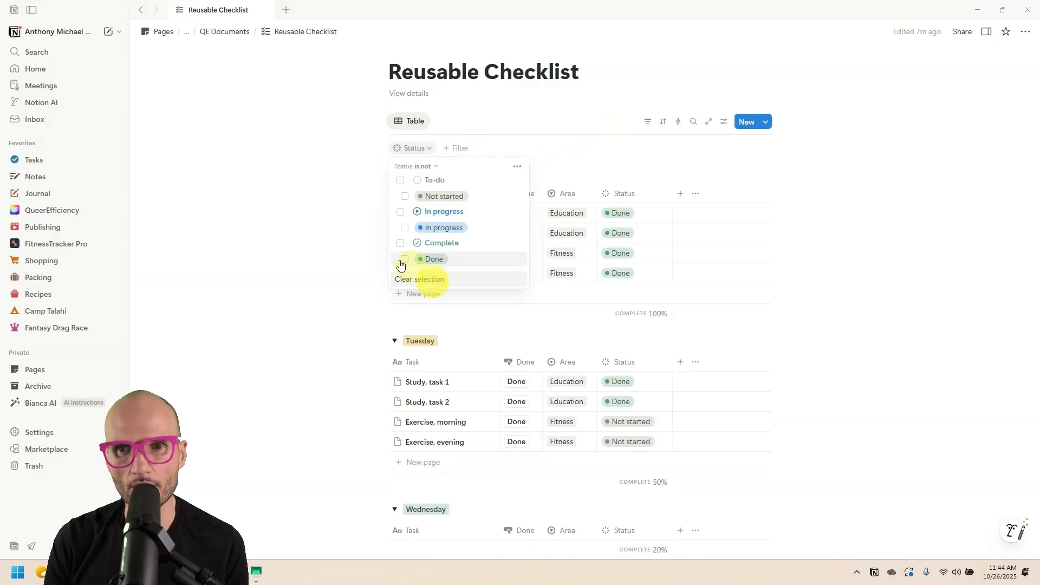
pyautogui.click(337, 204)
# Mark Wednesday's "Study, task 1" and "Exercise, evening" and both Thursday exercise tasks as done
pyautogui.scroll(-2, 541, 233)
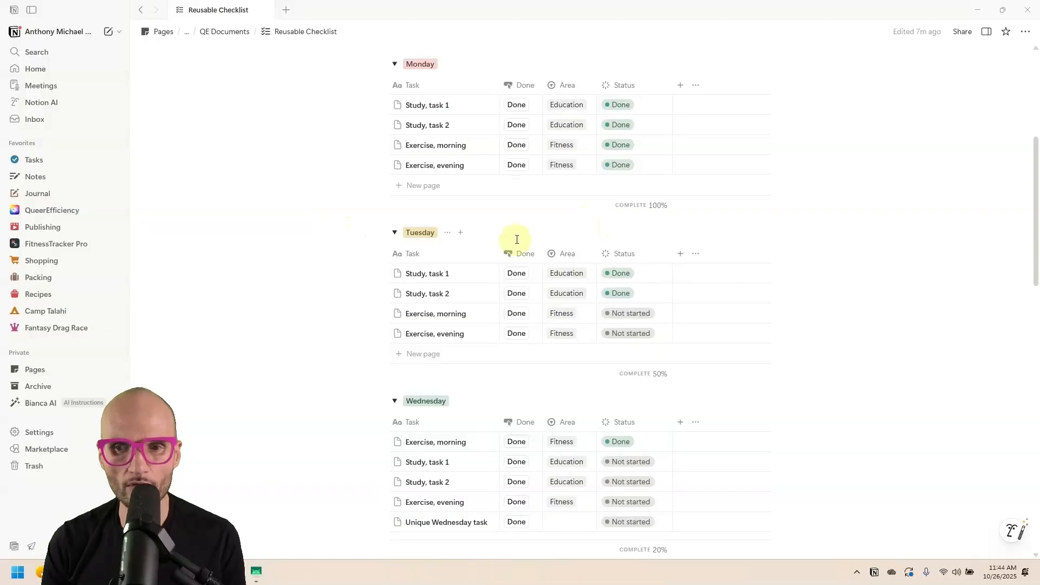
pyautogui.scroll(-3, 517, 239)
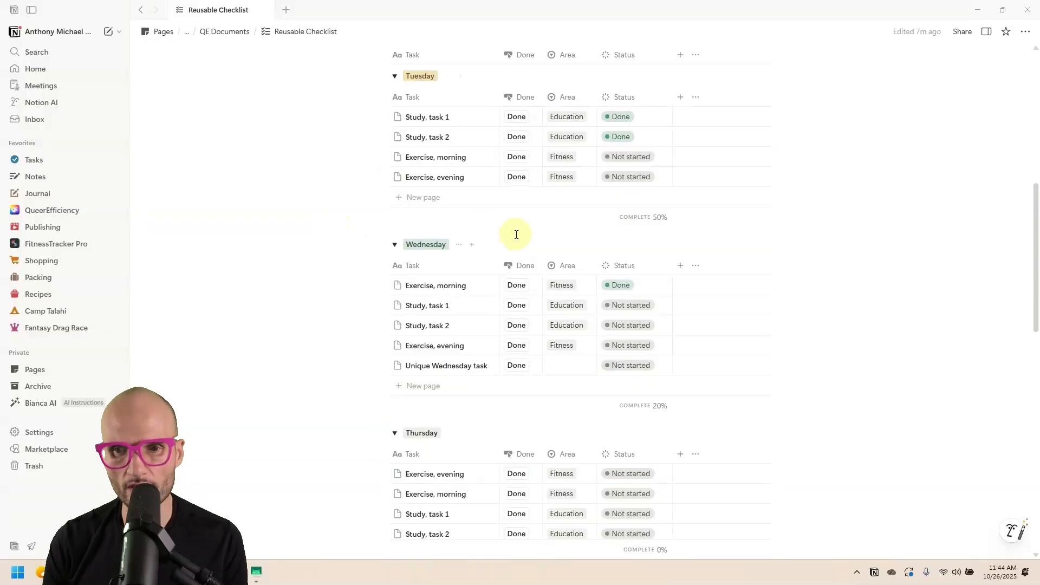
pyautogui.click(517, 339)
pyautogui.scroll(-2, 515, 347)
pyautogui.click(517, 358)
pyautogui.click(516, 379)
pyautogui.scroll(-2, 525, 412)
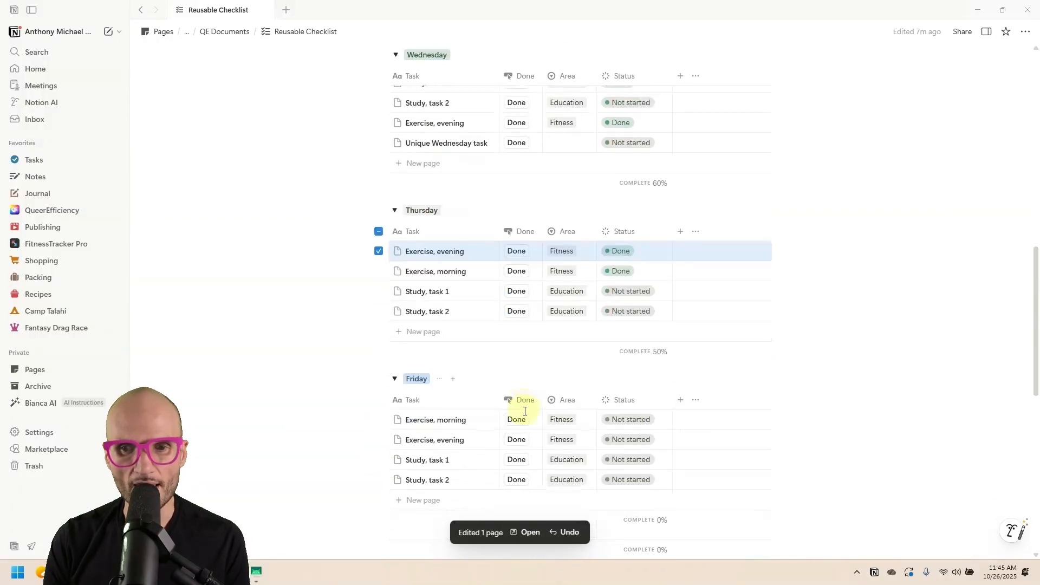
# Mark "Exercise, morning" and "Study, task 1" as done in both the Friday and Saturday groups
pyautogui.click(516, 420)
pyautogui.click(516, 439)
pyautogui.scroll(-2, 523, 428)
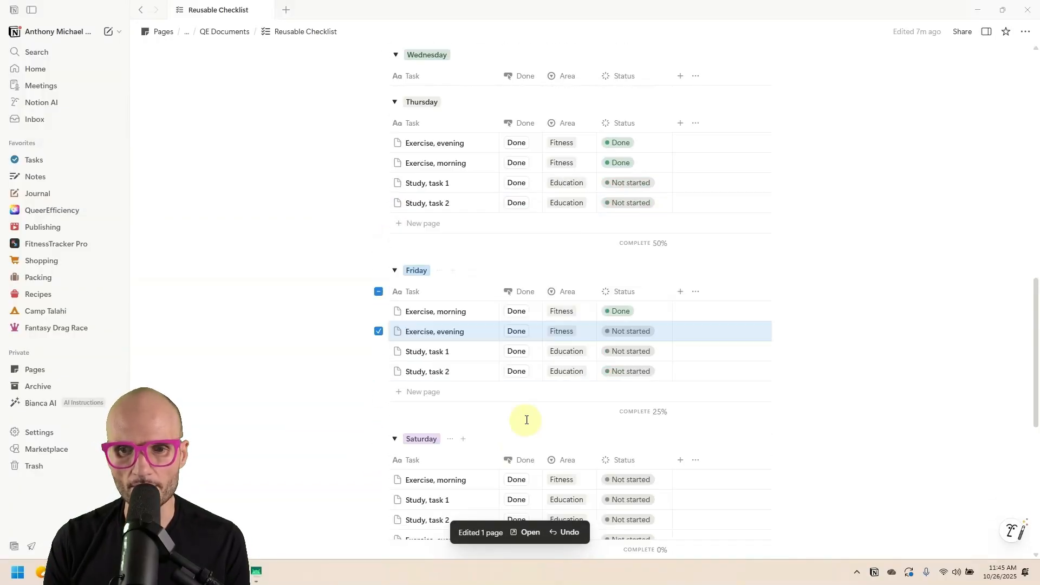
pyautogui.click(519, 353)
pyautogui.scroll(-3, 520, 353)
pyautogui.click(520, 338)
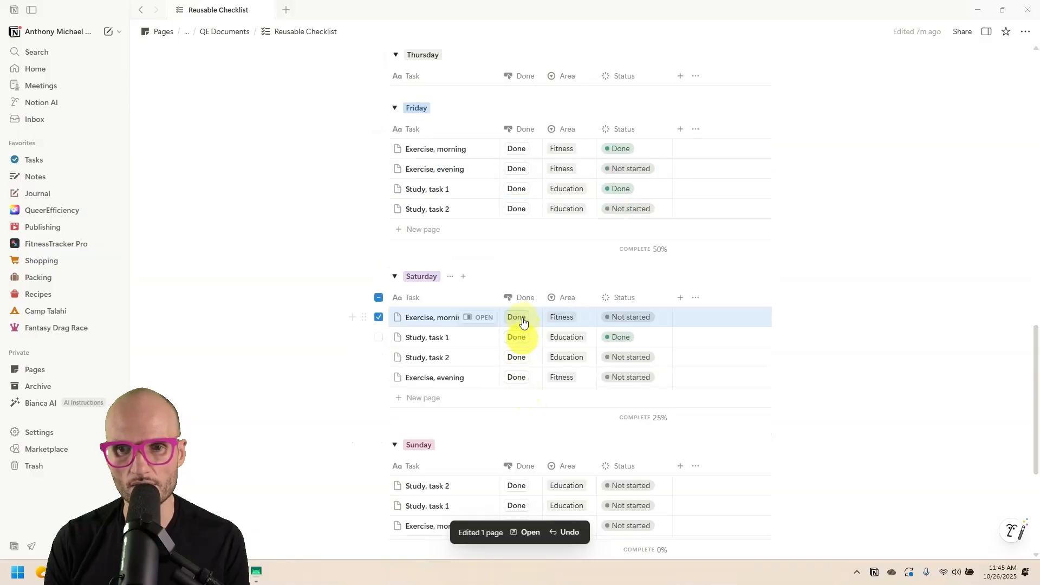
pyautogui.click(522, 319)
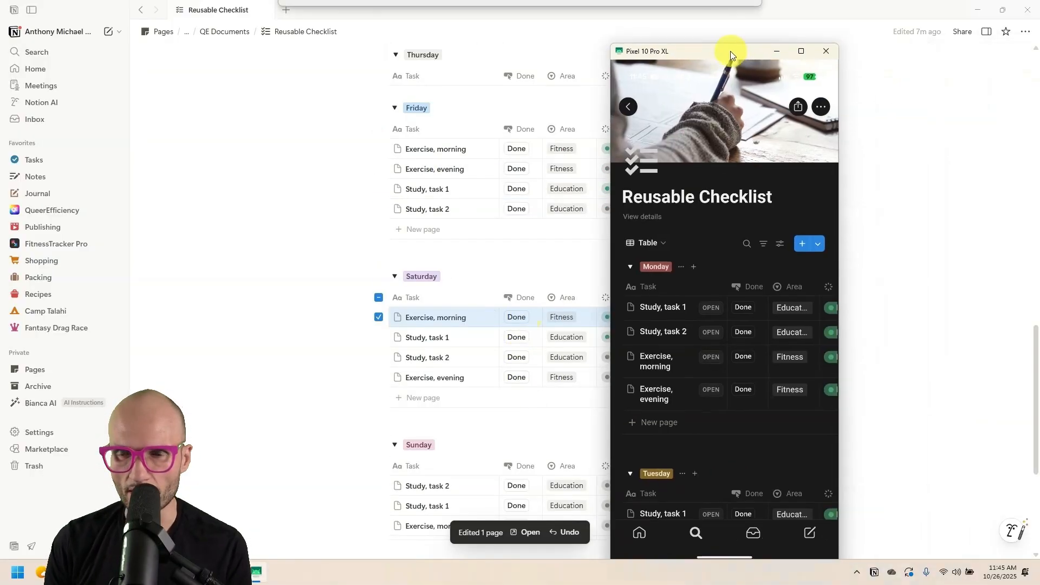
# Switch to the mirrored Pixel 10 Pro XL phone and insert a button block above the checklist table
pyautogui.moveTo(731, 50); pyautogui.dragTo(751, 47)
pyautogui.scroll(-6, 758, 328)
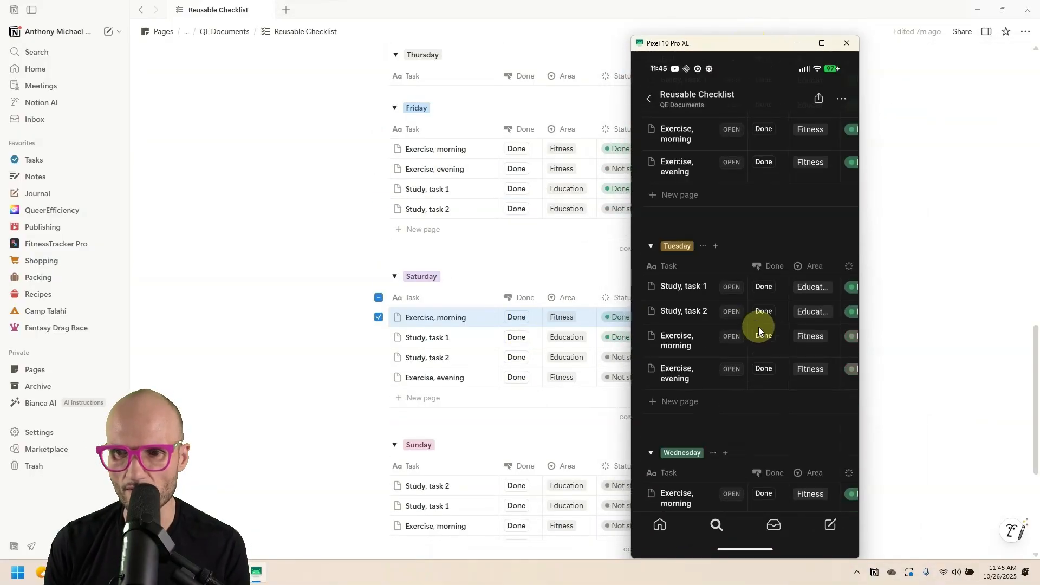
pyautogui.scroll(6, 761, 326)
pyautogui.click(671, 215)
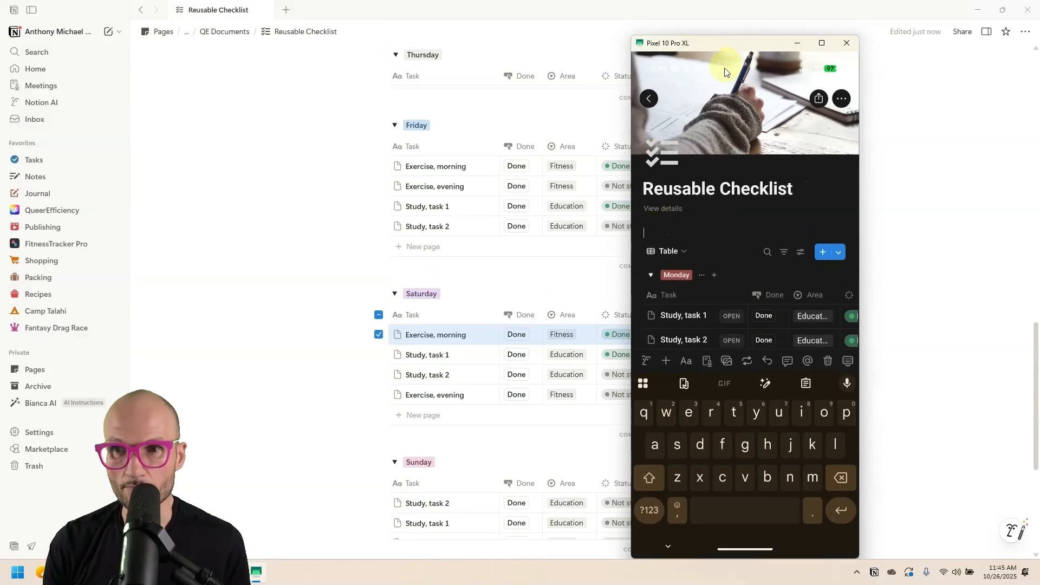
pyautogui.scroll(10, 546, 244)
pyautogui.scroll(5, 546, 243)
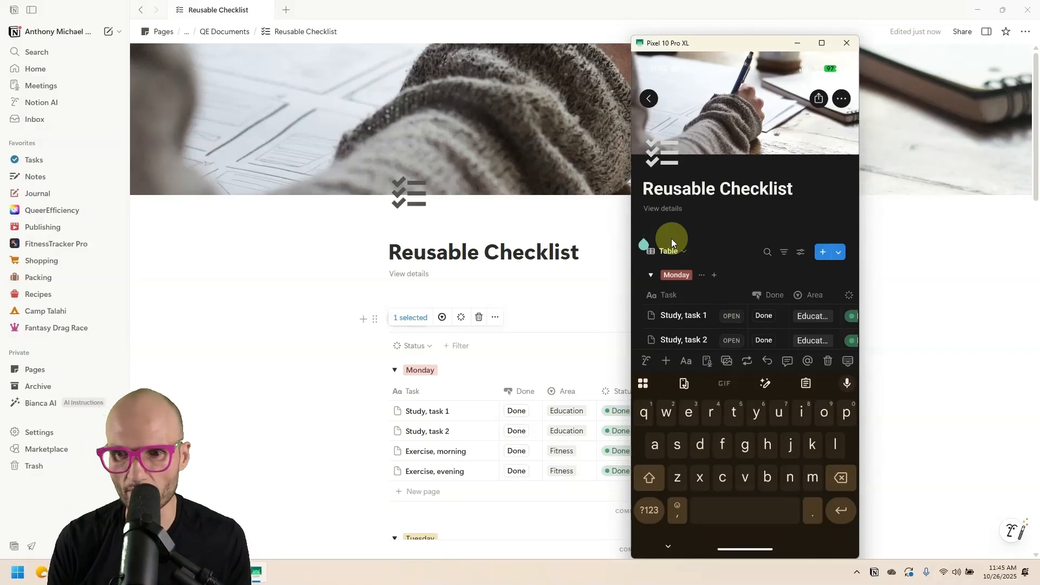
pyautogui.click(671, 361)
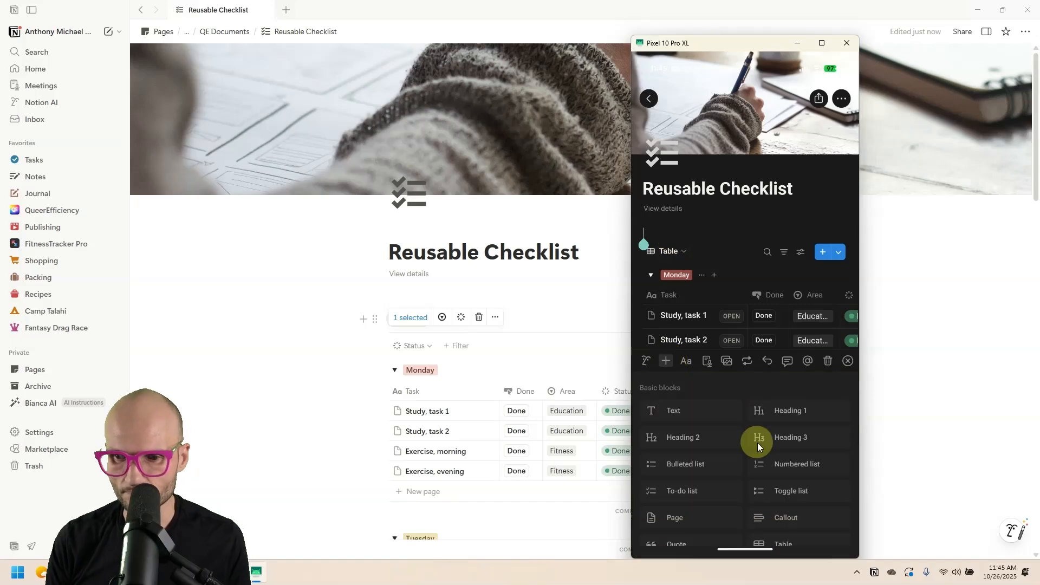
pyautogui.scroll(-3, 758, 444)
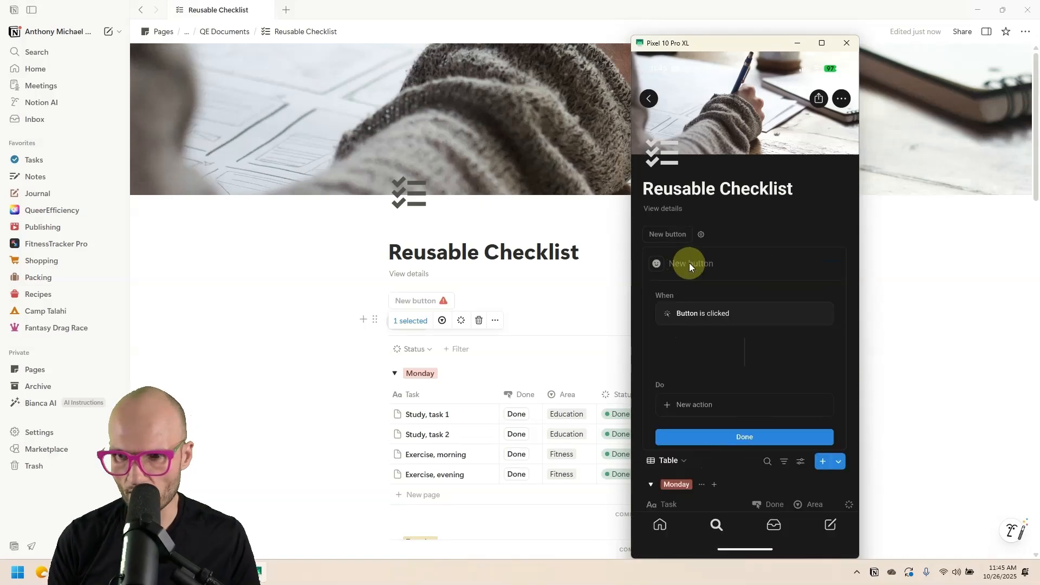
# Name the button "Reset Checklist" and give it the counterclockwise arrow icon, searching the icons for "arrow"
pyautogui.click(690, 263)
pyautogui.write('Reset Checklist')
pyautogui.click(656, 264)
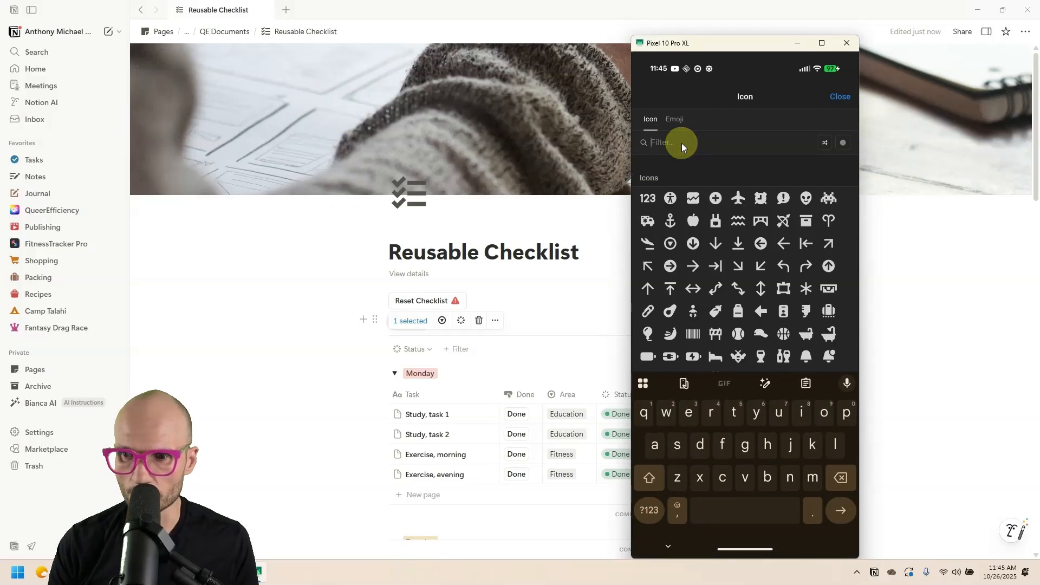
pyautogui.write('arrow')
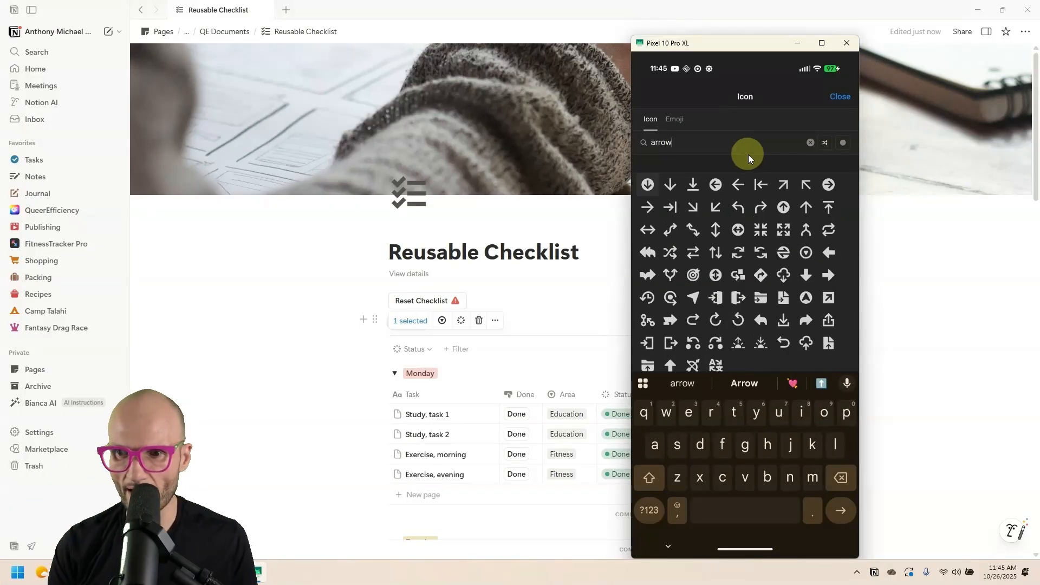
pyautogui.click(740, 323)
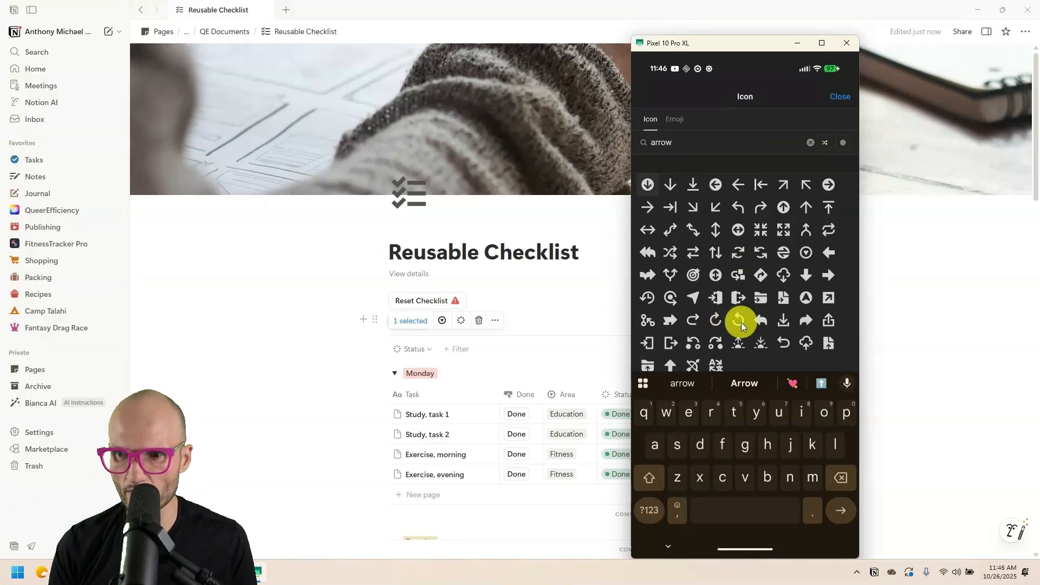
pyautogui.click(746, 275)
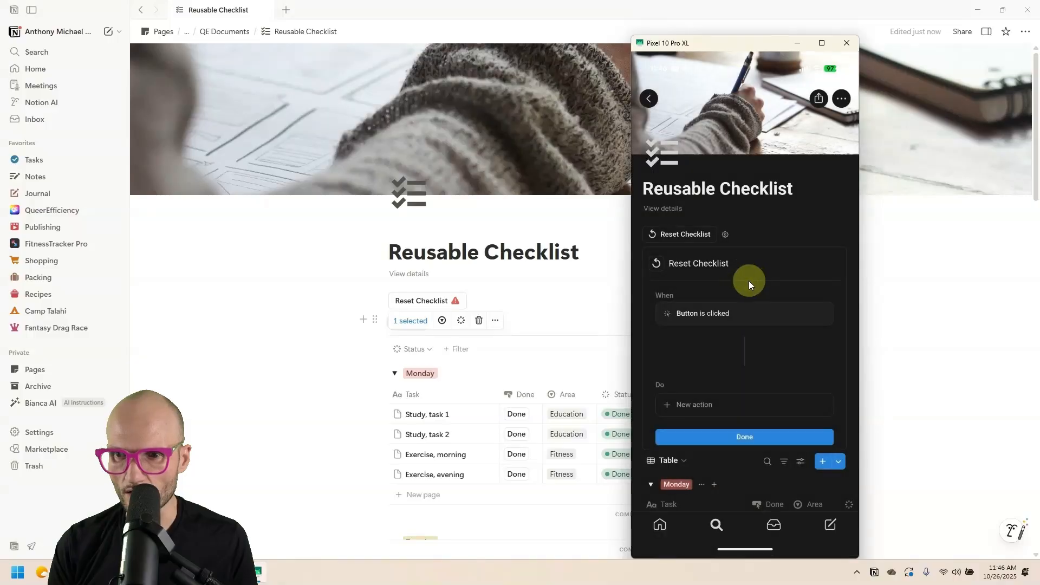
# Add an action to the Reset Checklist button that edits pages in the Reusable Checklist Database
pyautogui.scroll(-1, 669, 284)
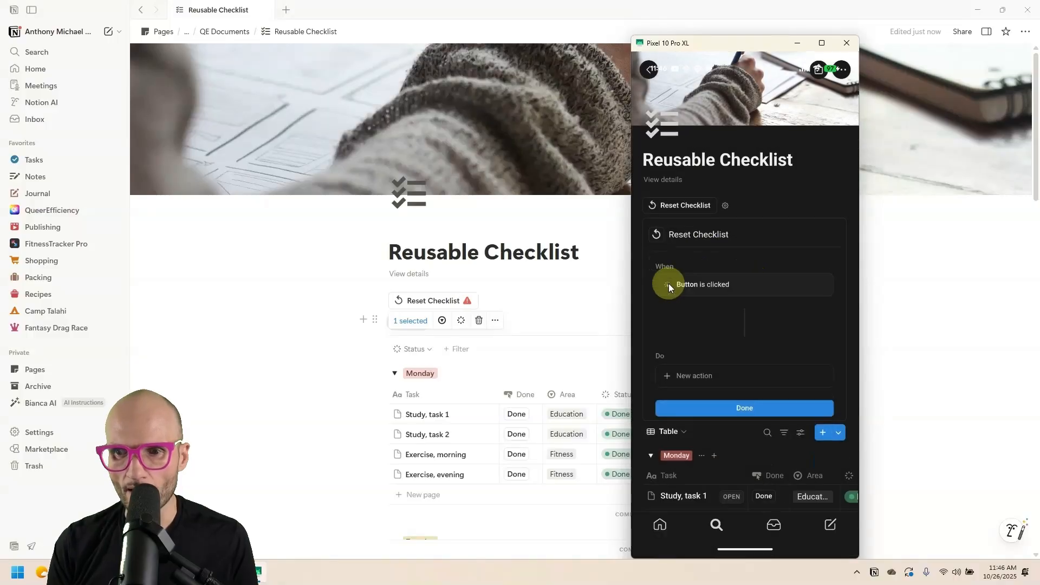
pyautogui.click(694, 372)
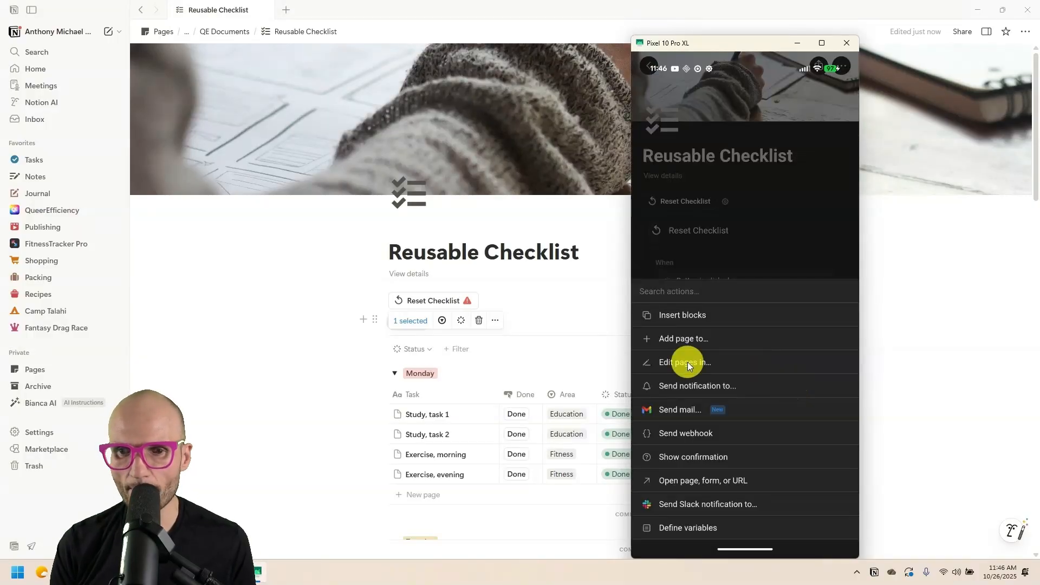
pyautogui.click(687, 362)
pyautogui.click(750, 370)
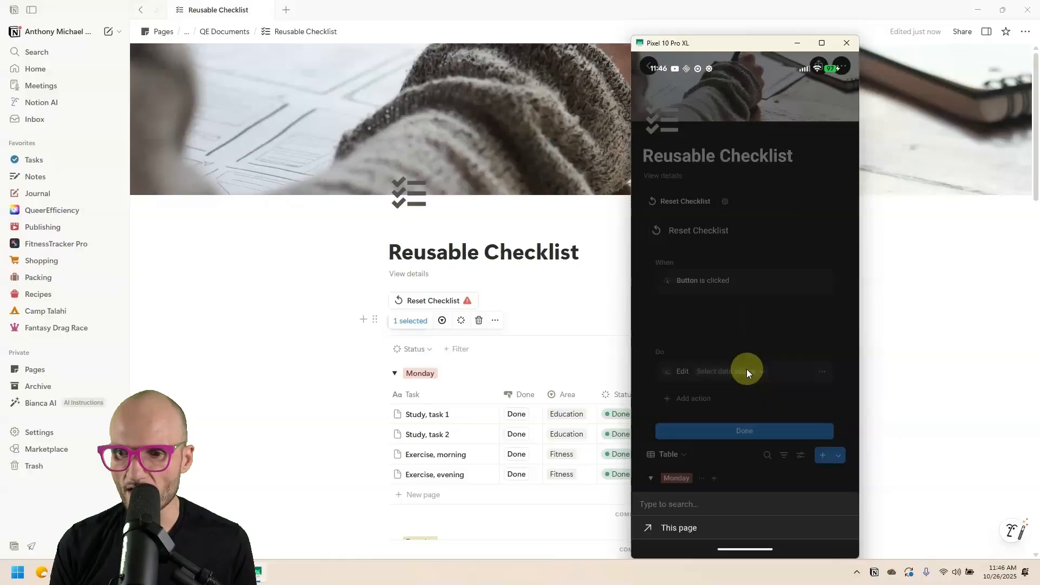
pyautogui.click(708, 359)
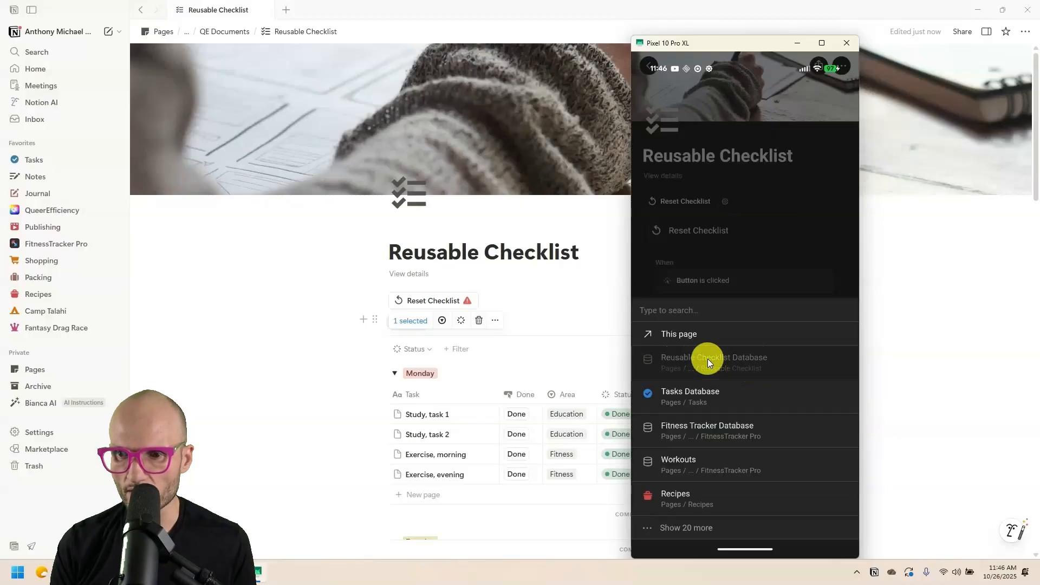
# Have the button's edit action set the Status property to Not started
pyautogui.scroll(-2, 743, 332)
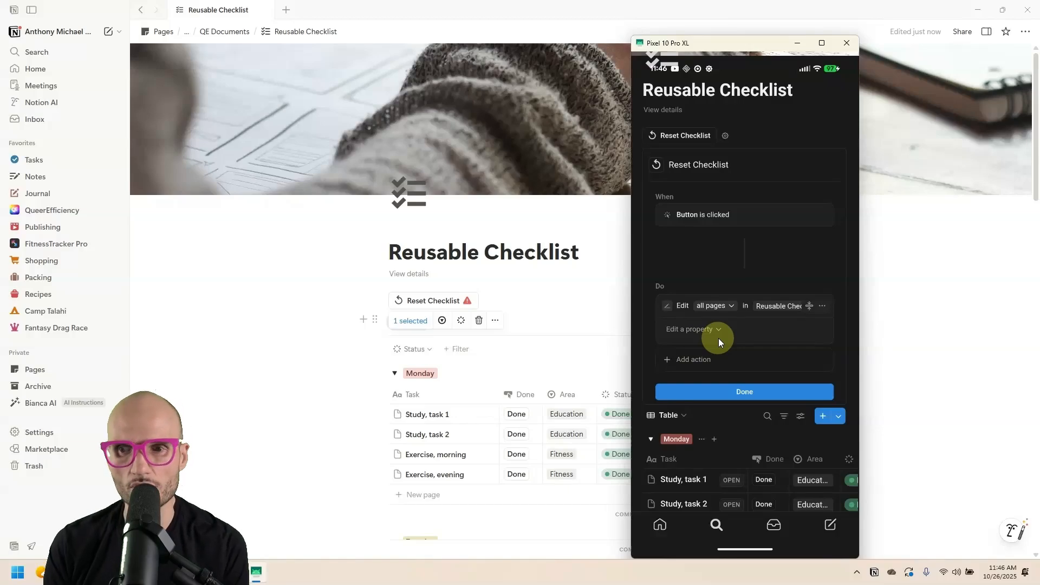
pyautogui.click(691, 328)
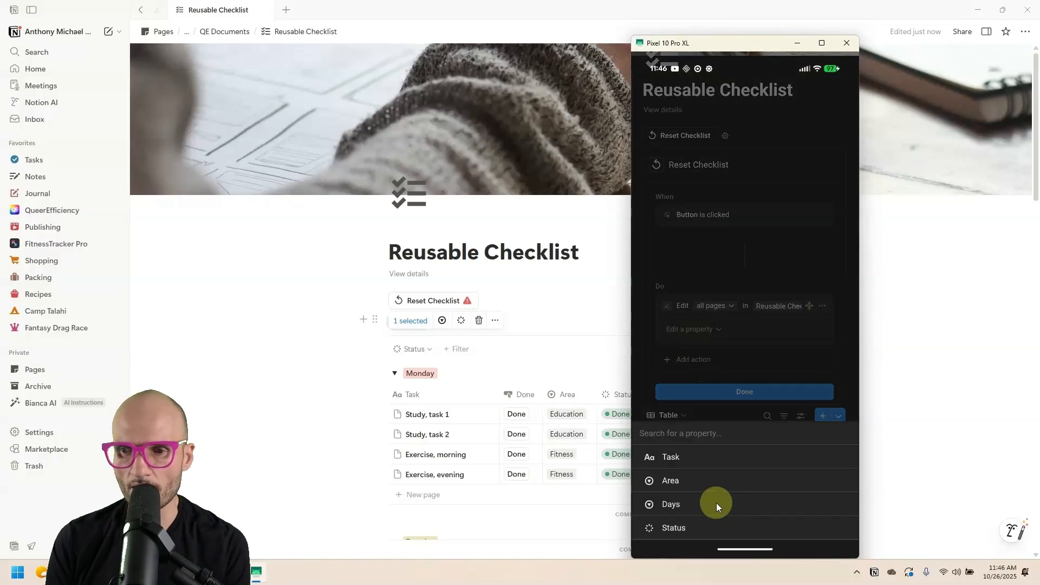
pyautogui.click(698, 527)
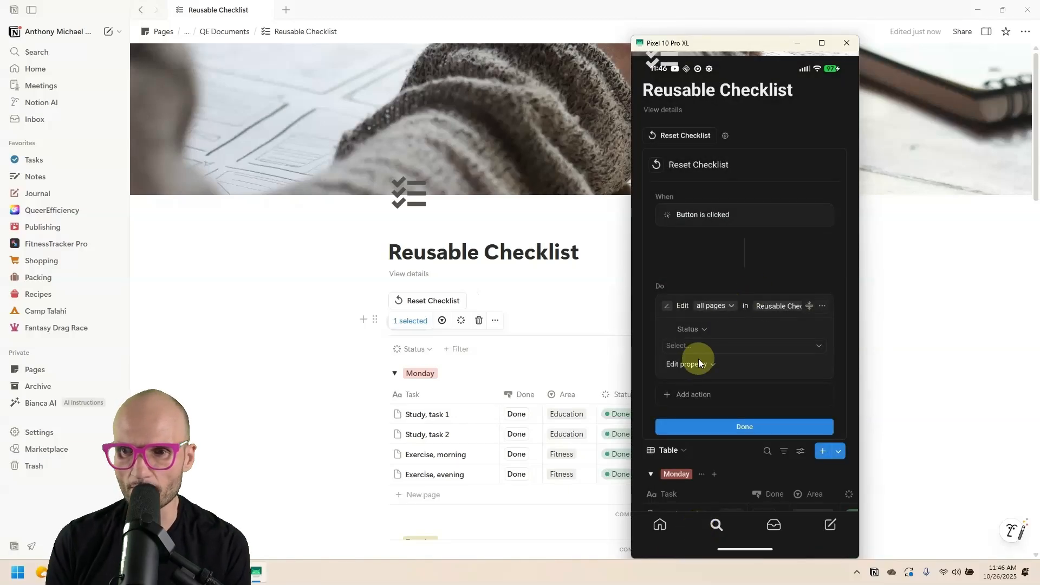
pyautogui.click(734, 347)
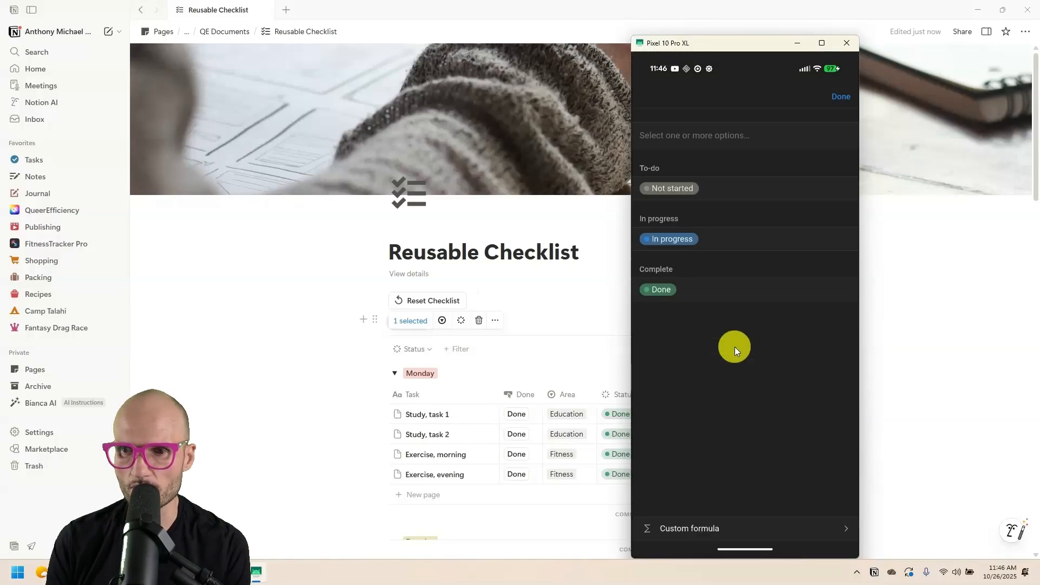
pyautogui.click(675, 187)
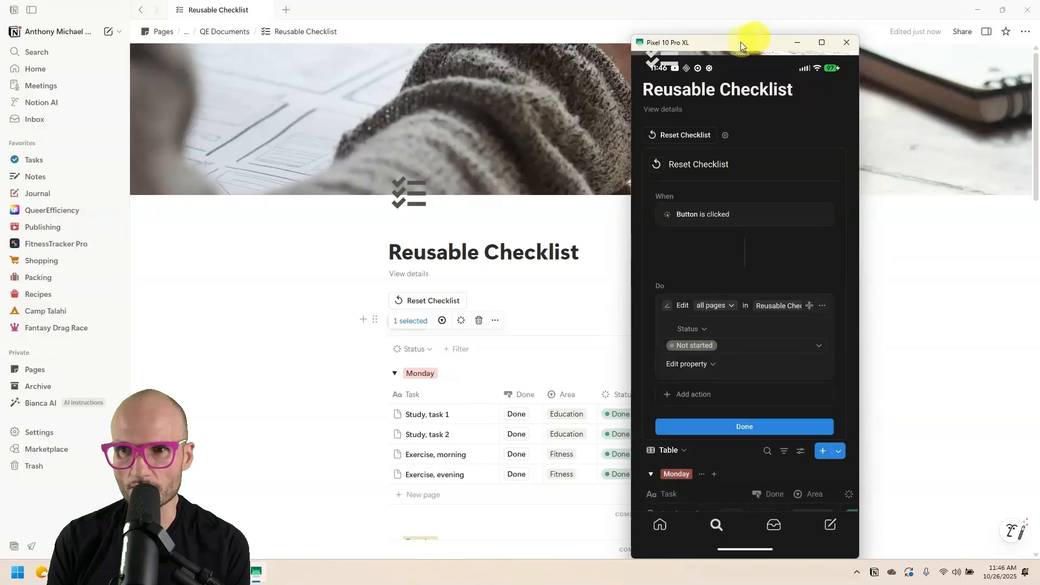
# Filter the button's edit action to pages whose Status is in the Complete group, and finish the button setup
pyautogui.moveTo(740, 41); pyautogui.dragTo(813, 34)
pyautogui.scroll(-5, 522, 290)
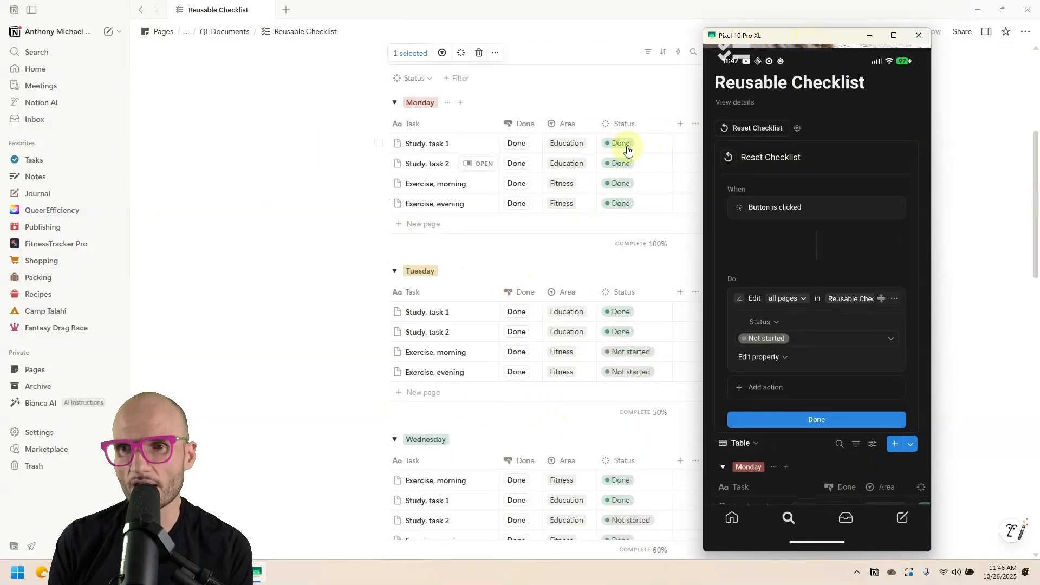
pyautogui.click(799, 297)
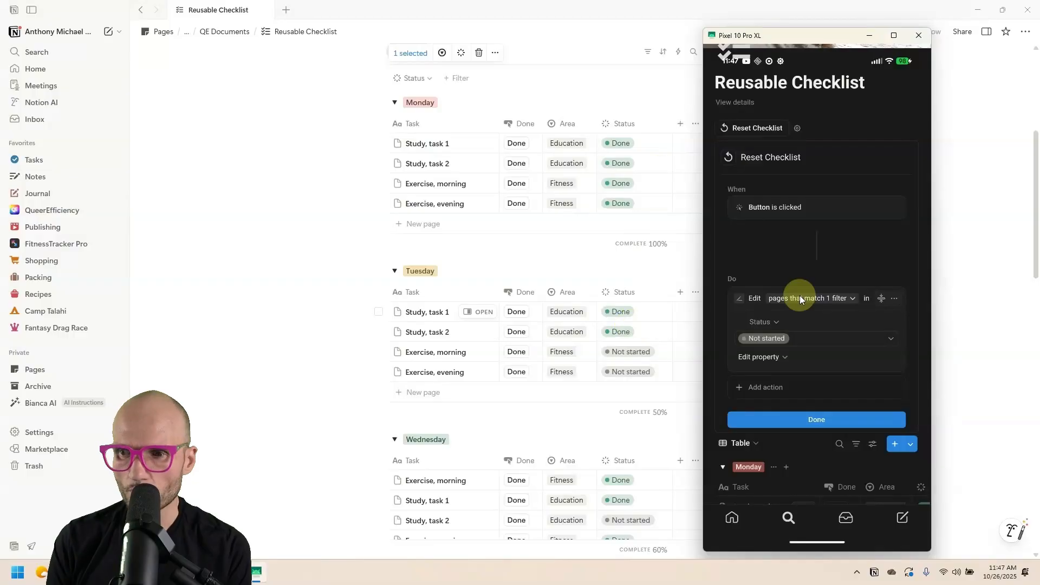
pyautogui.click(763, 322)
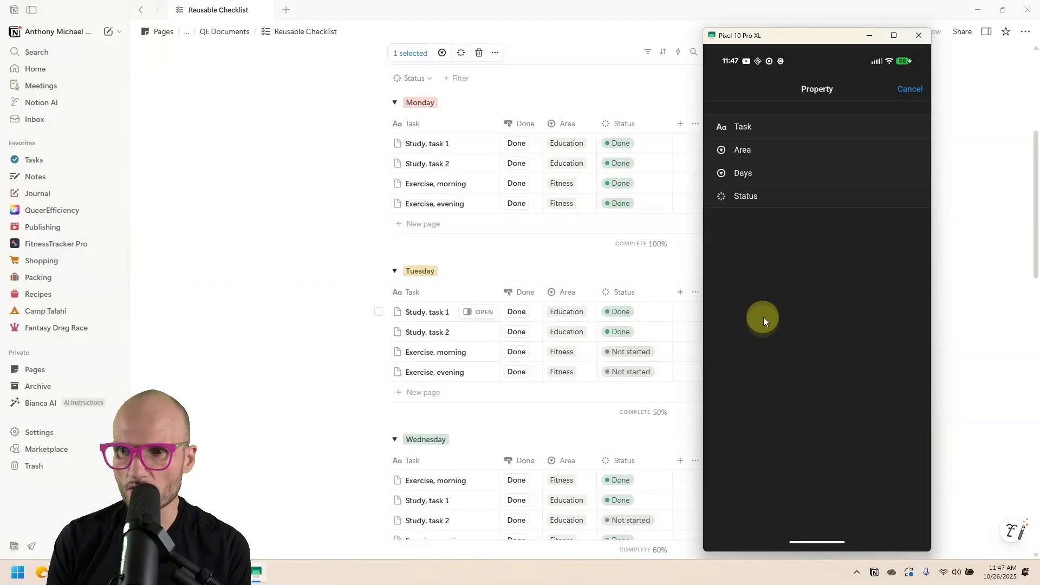
pyautogui.click(760, 200)
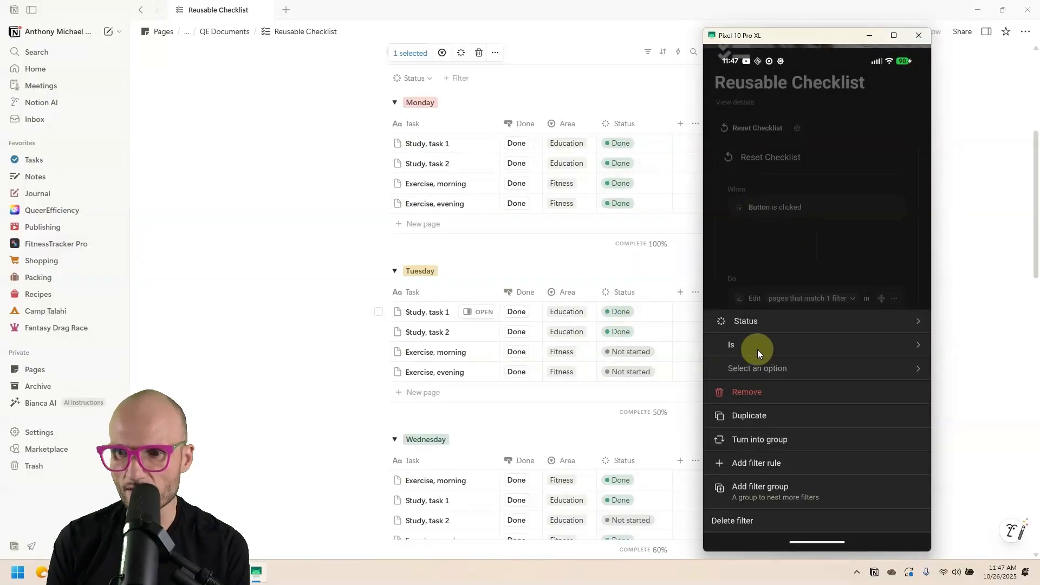
pyautogui.click(758, 368)
pyautogui.click(717, 234)
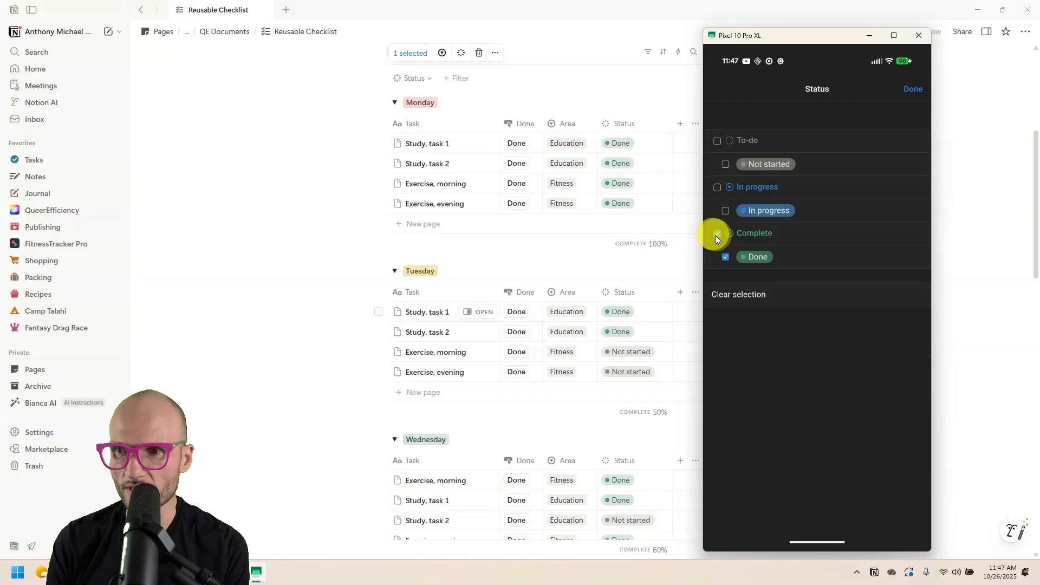
pyautogui.click(908, 90)
pyautogui.click(837, 252)
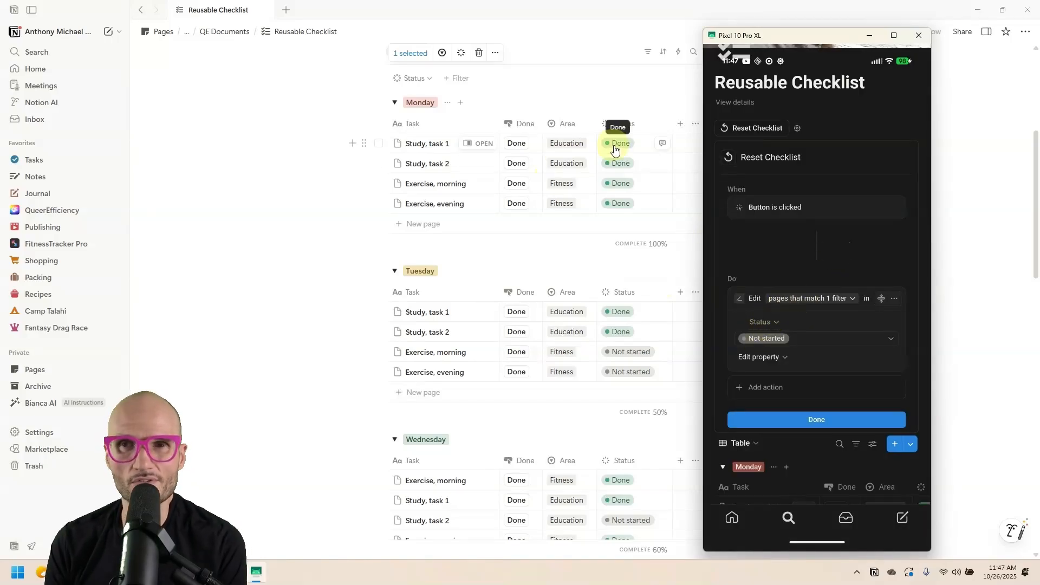
pyautogui.click(824, 421)
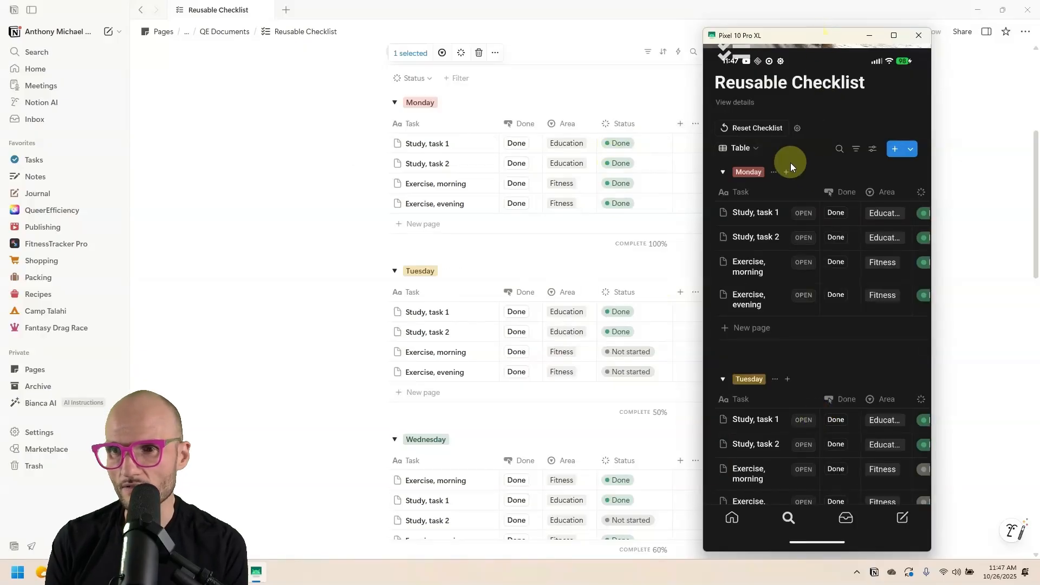
# Run the Reset Checklist button on the phone and check the Status column across the day groups
pyautogui.scroll(2, 790, 167)
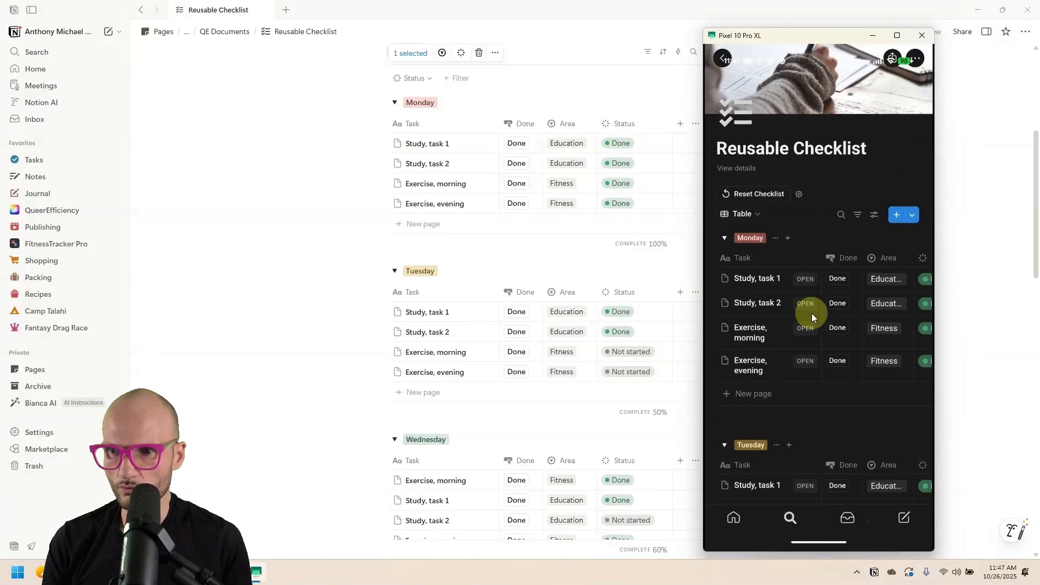
pyautogui.scroll(-2, 812, 313)
pyautogui.hscroll(2, 860, 211)
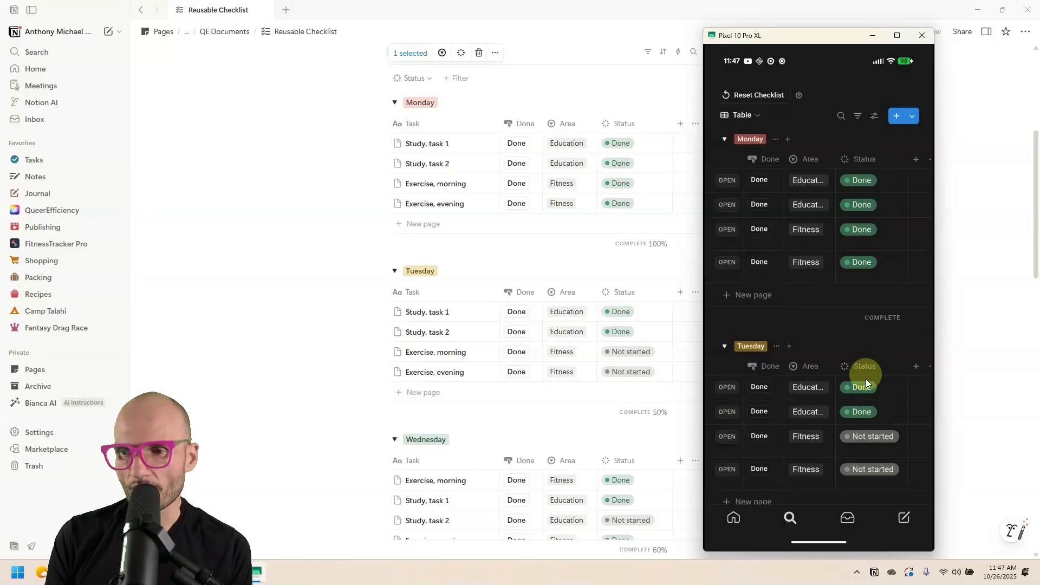
pyautogui.scroll(2, 786, 244)
pyautogui.click(740, 161)
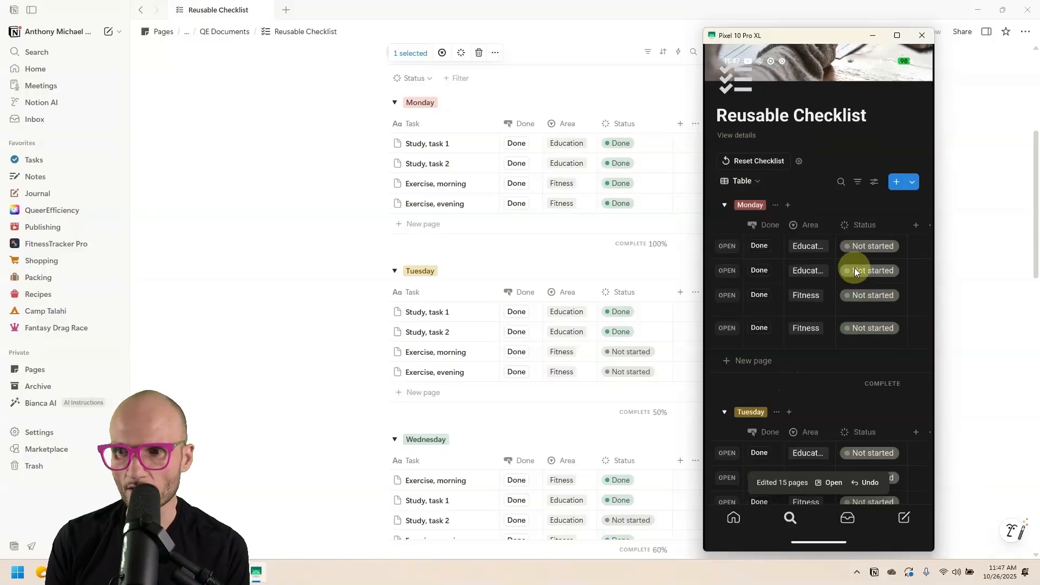
pyautogui.scroll(-5, 861, 316)
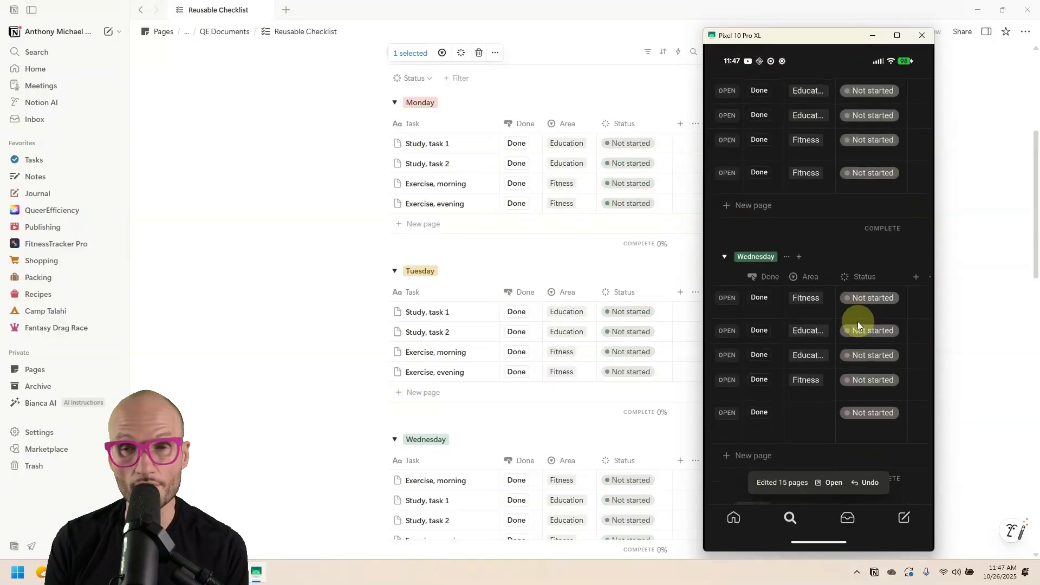
# In the desktop Notion window, mark "Study, task 1" and "Study, task 2" as done for both Monday and Tuesday
pyautogui.click(517, 143)
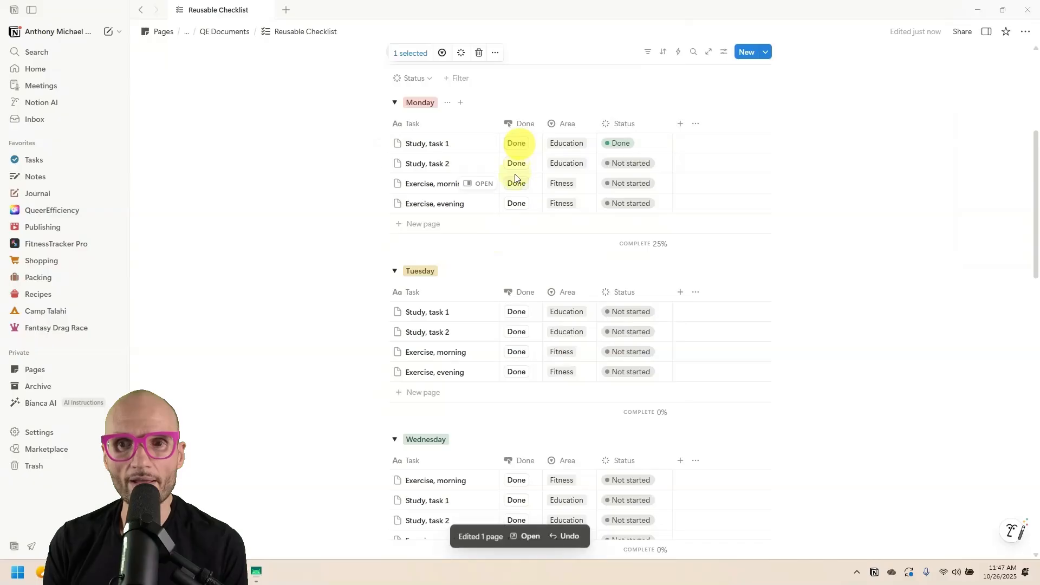
pyautogui.click(516, 163)
pyautogui.click(517, 312)
pyautogui.click(516, 332)
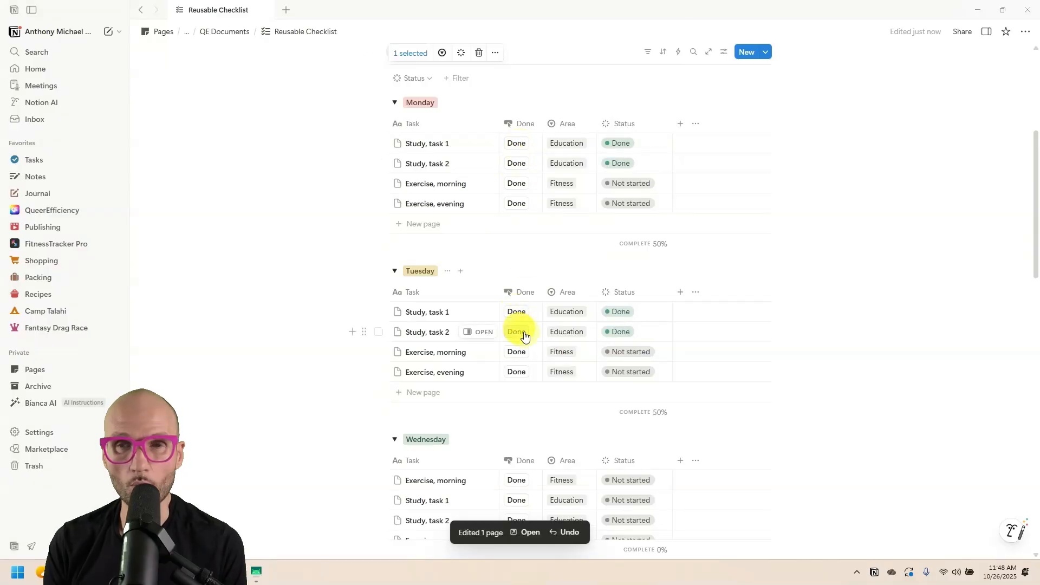
# Create a new automation for the checklist database and name it "Reset on Monday"
pyautogui.scroll(2, 523, 333)
pyautogui.scroll(1, 523, 333)
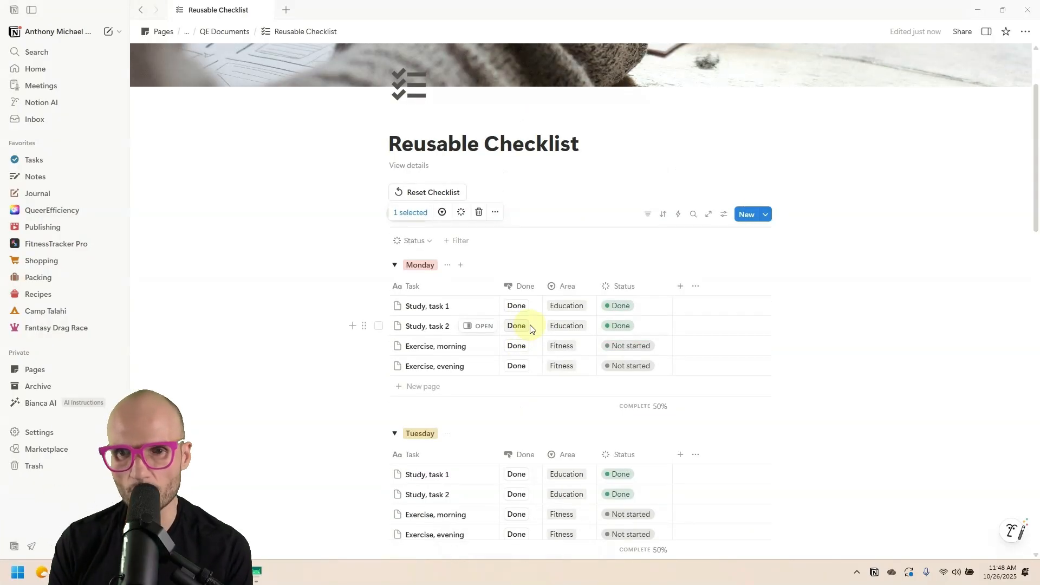
pyautogui.click(526, 142)
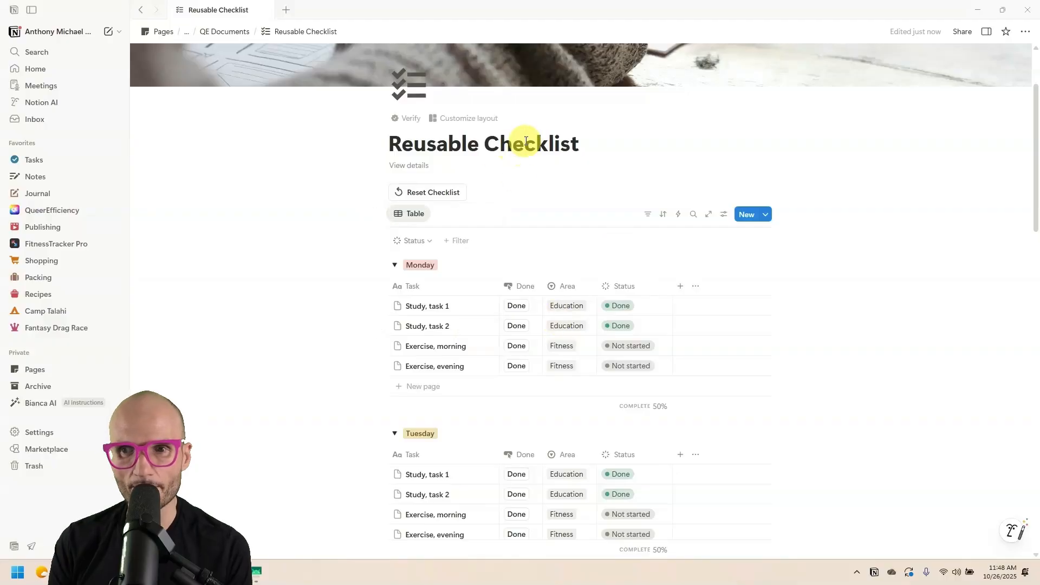
pyautogui.click(678, 214)
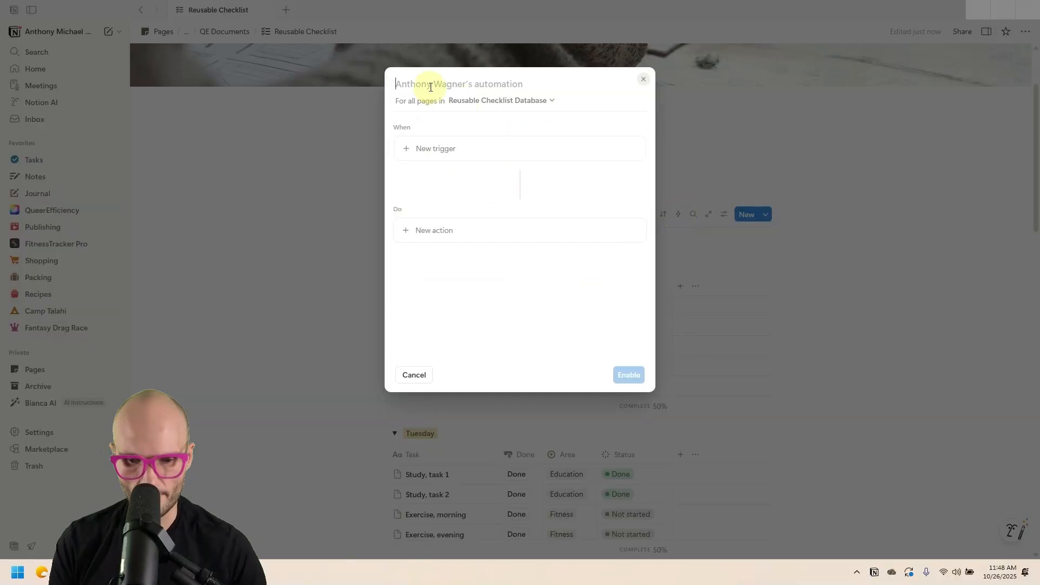
pyautogui.write('Reset on Mon')
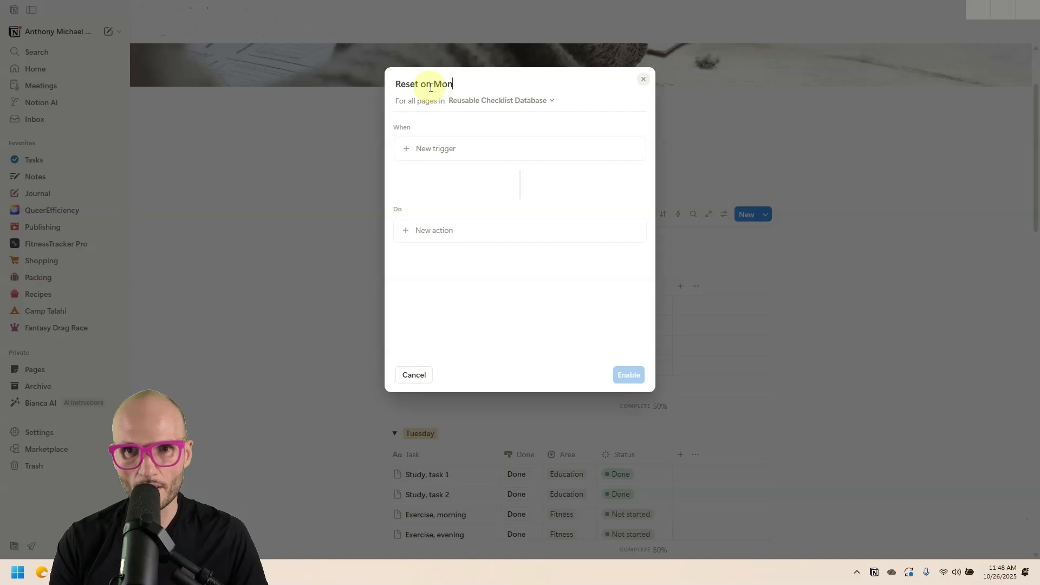
pyautogui.write('day')
# Give the automation a recurring trigger that runs every 1 week on Monday only
pyautogui.click(426, 150)
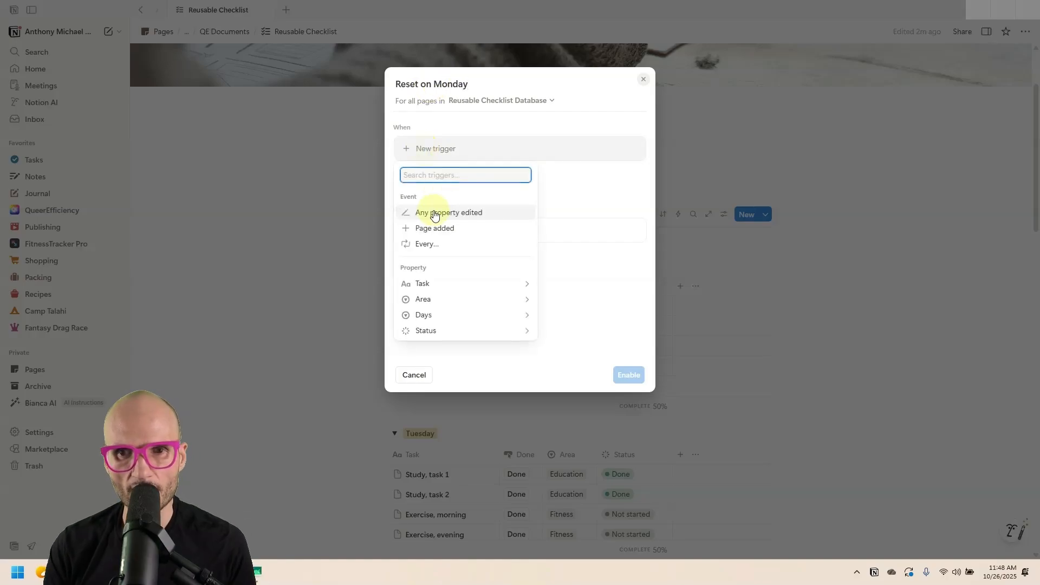
pyautogui.click(427, 243)
pyautogui.click(461, 148)
pyautogui.click(481, 179)
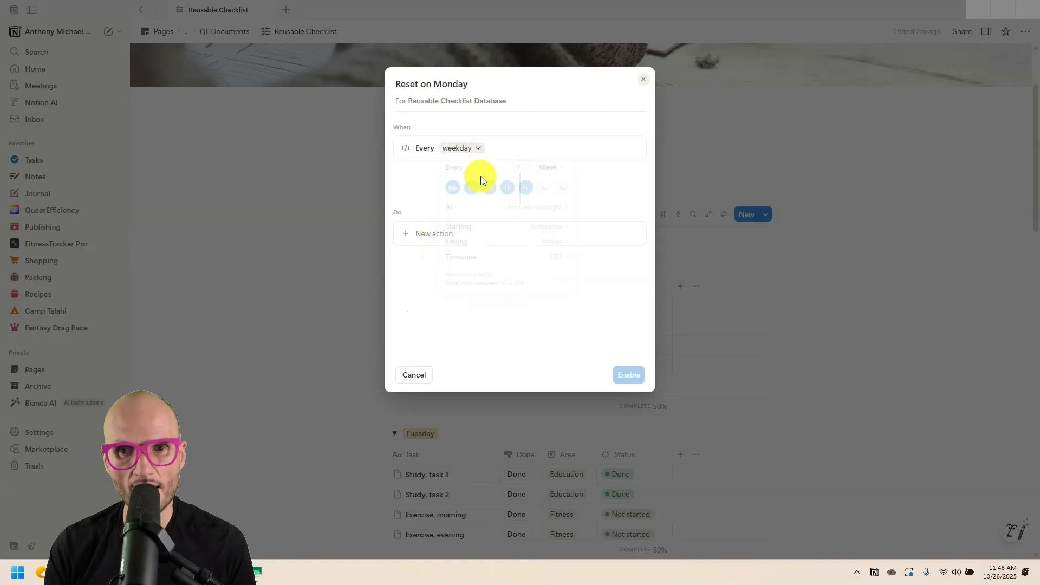
pyautogui.click(472, 189)
pyautogui.click(490, 188)
pyautogui.click(509, 188)
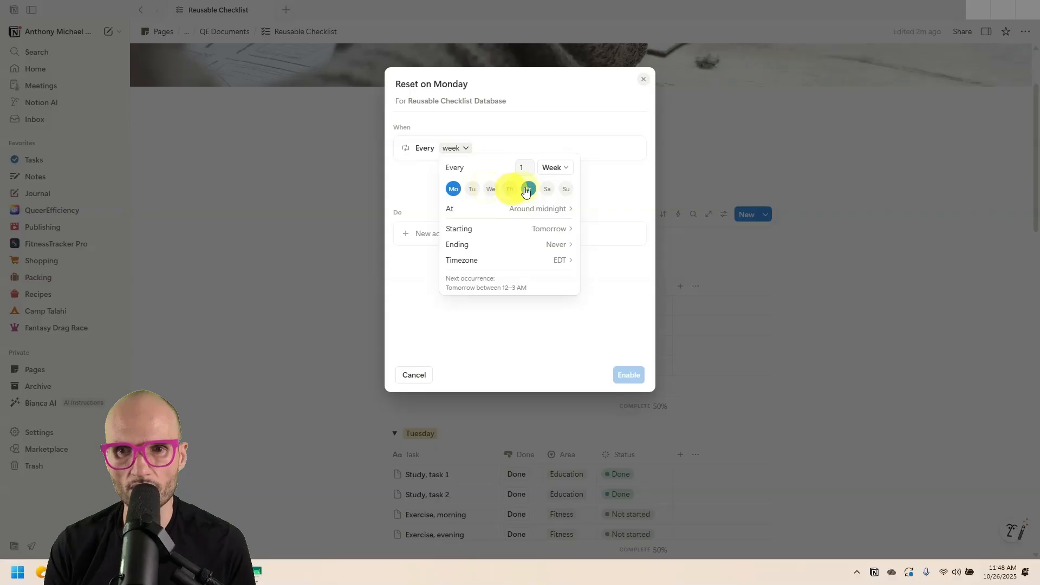
pyautogui.click(526, 189)
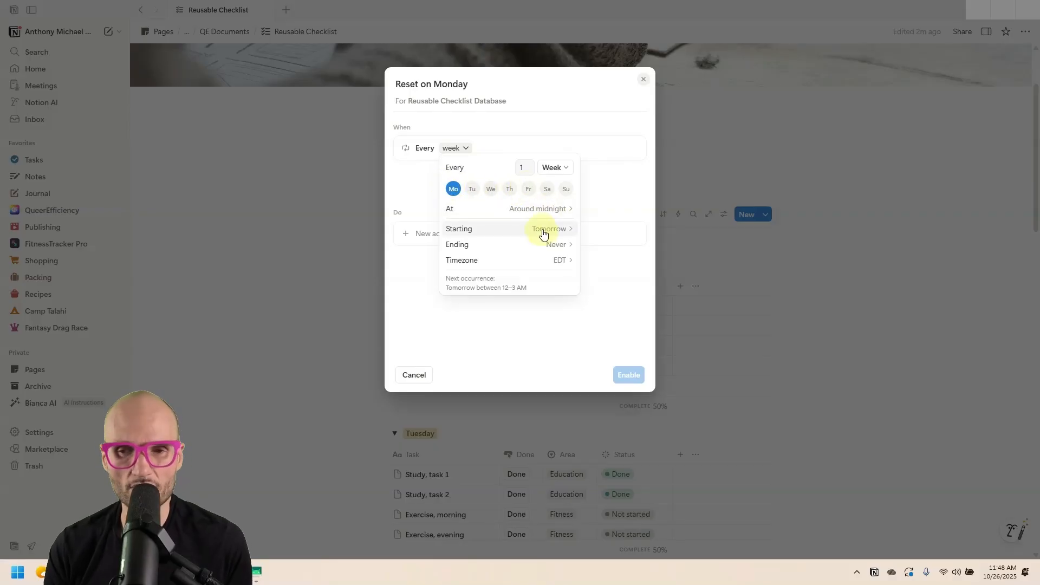
pyautogui.click(624, 198)
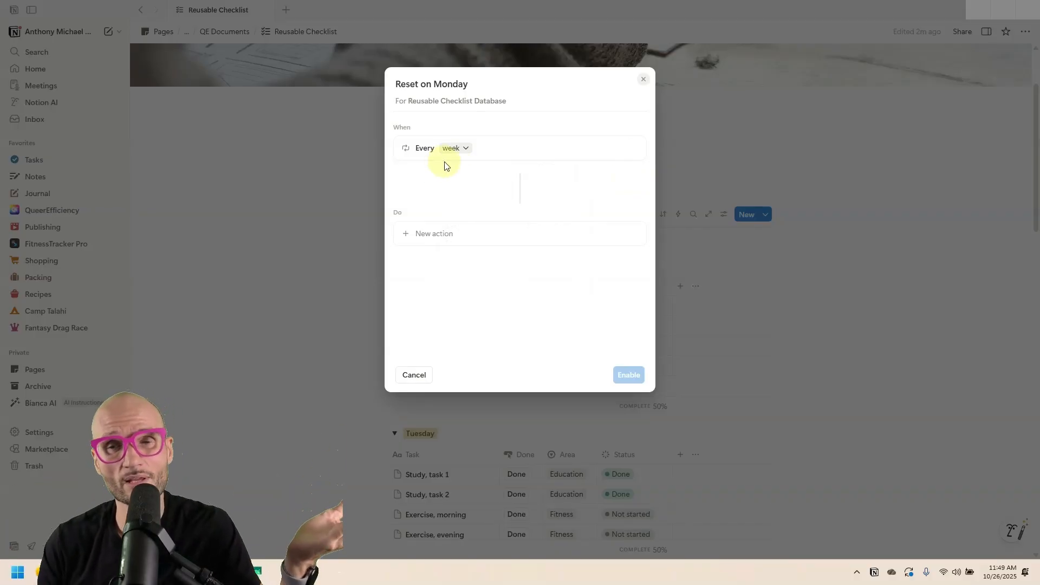
# Add an action to the automation that edits pages in the Reusable Checklist Database
pyautogui.click(436, 237)
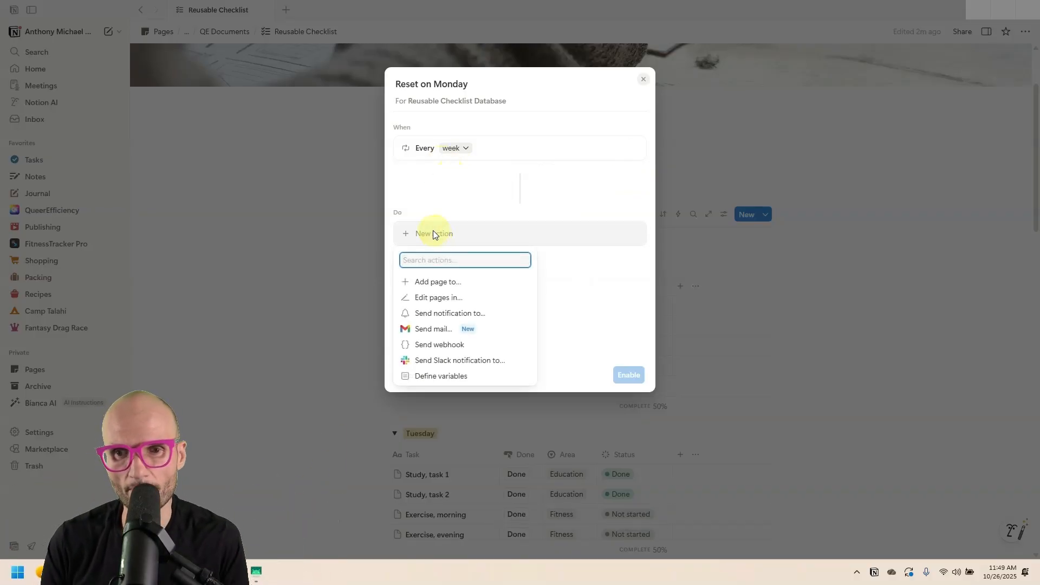
pyautogui.click(439, 297)
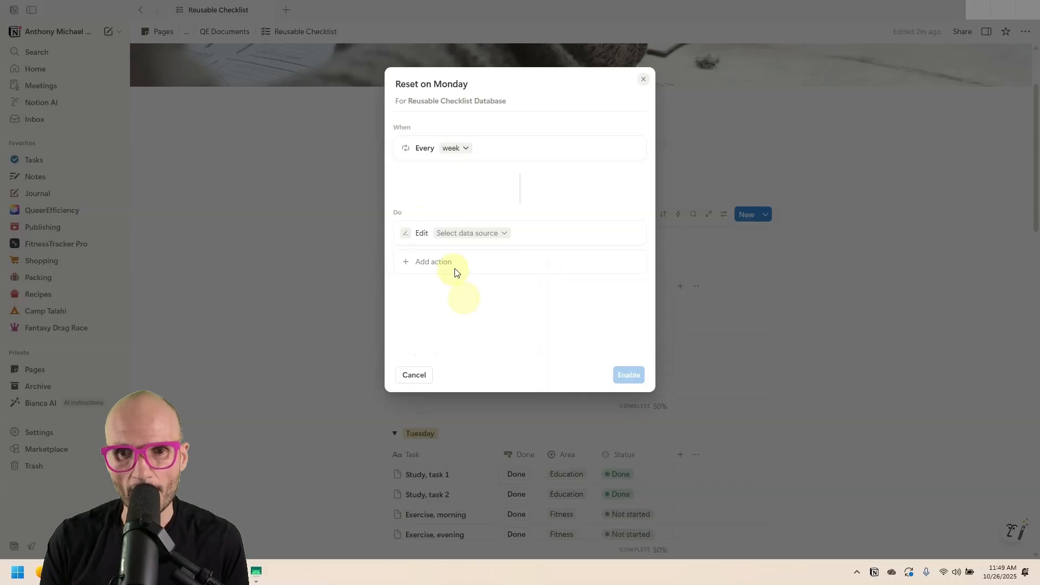
pyautogui.click(482, 232)
pyautogui.click(472, 295)
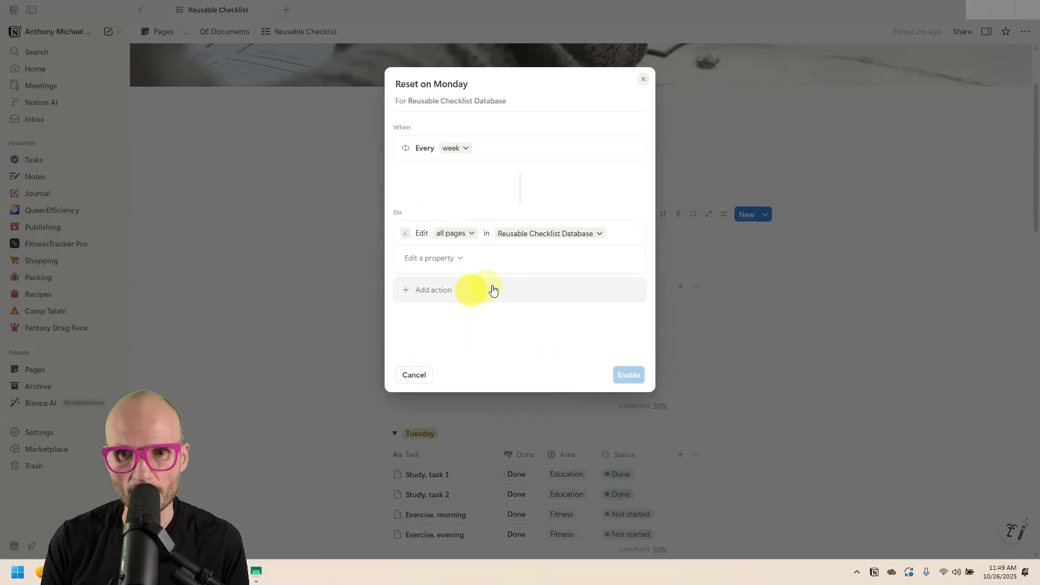
# Limit the automation's edit action to pages whose Status is in the Complete group
pyautogui.click(465, 234)
pyautogui.click(417, 251)
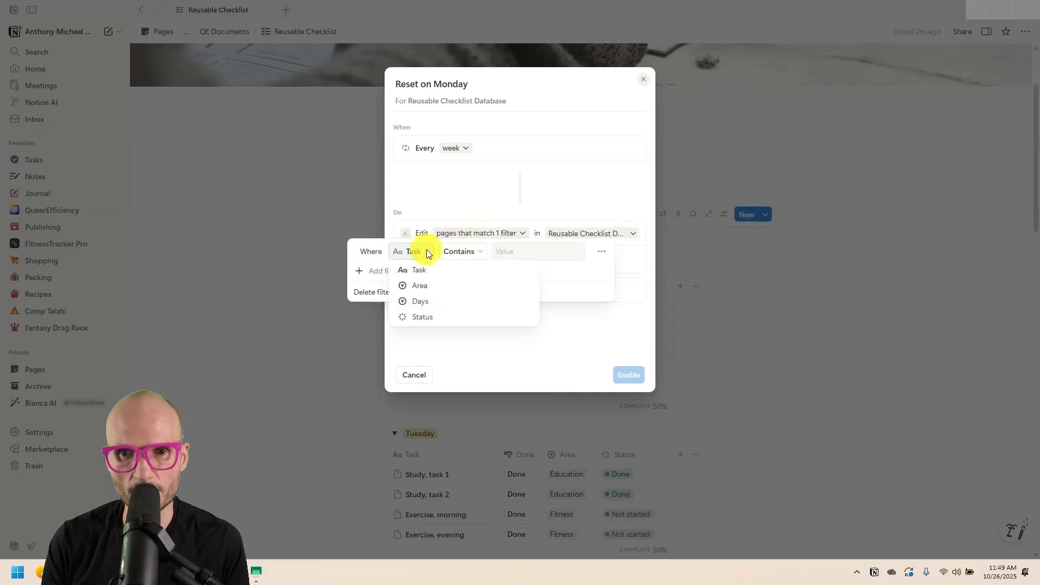
pyautogui.click(447, 316)
pyautogui.click(523, 252)
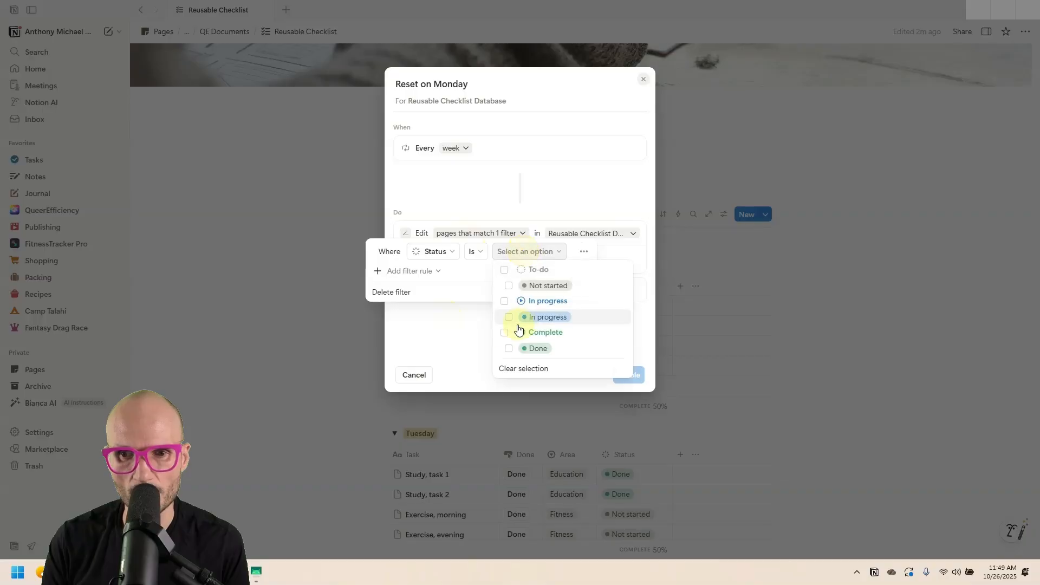
pyautogui.click(506, 332)
pyautogui.click(524, 196)
pyautogui.click(524, 195)
# Have the action set the Status property to Not started, and enable the automation
pyautogui.click(441, 259)
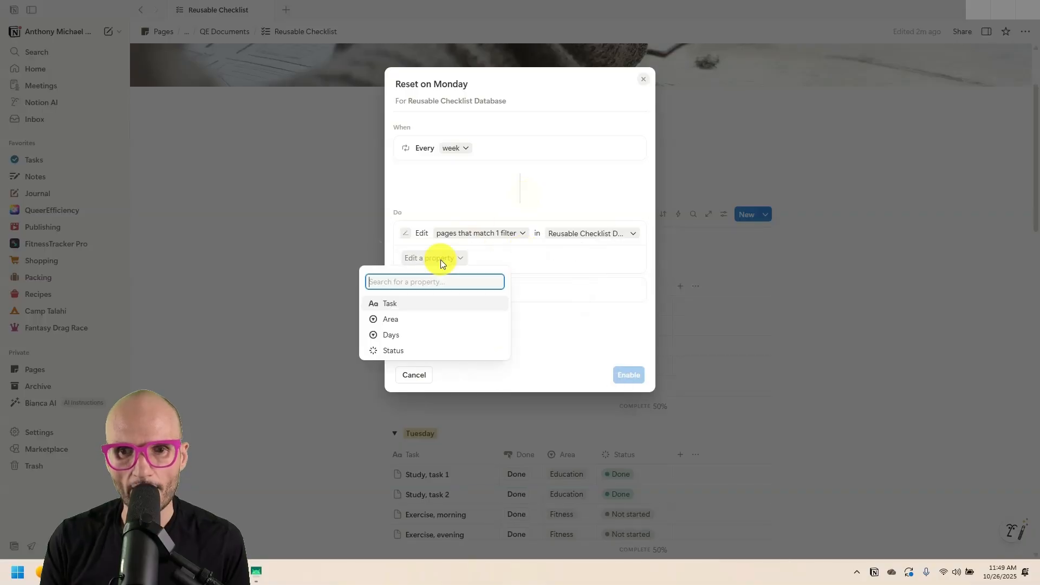
pyautogui.click(418, 349)
pyautogui.click(538, 259)
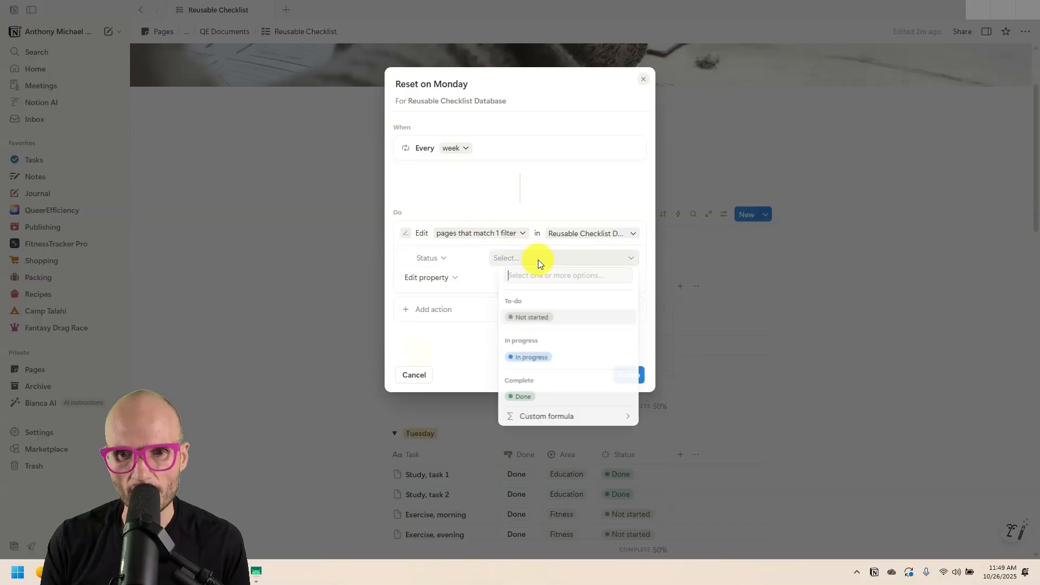
pyautogui.click(534, 317)
pyautogui.click(628, 374)
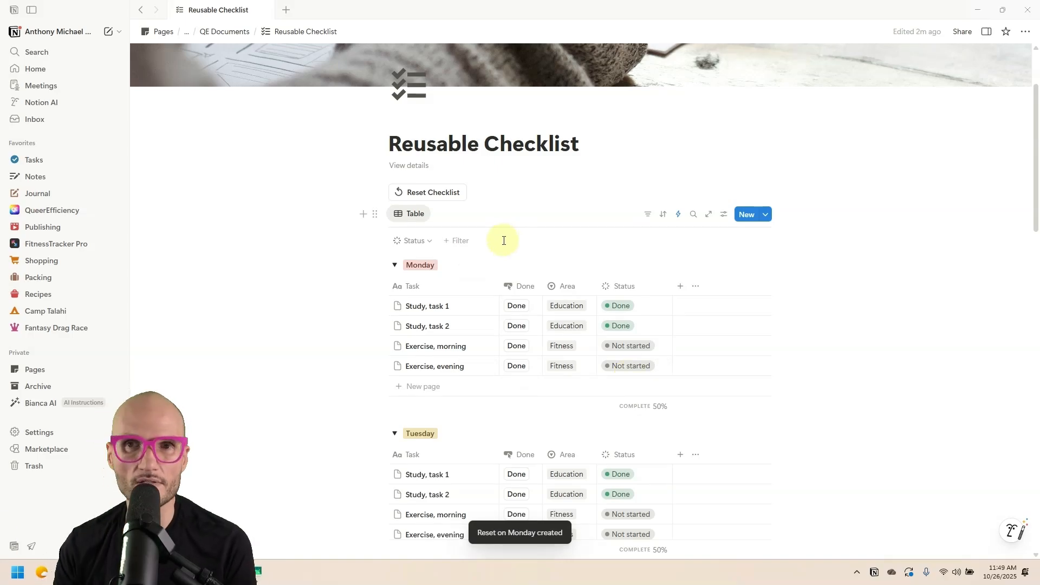
# Set the checklist table's grouping to hide empty groups
pyautogui.scroll(-1, 506, 267)
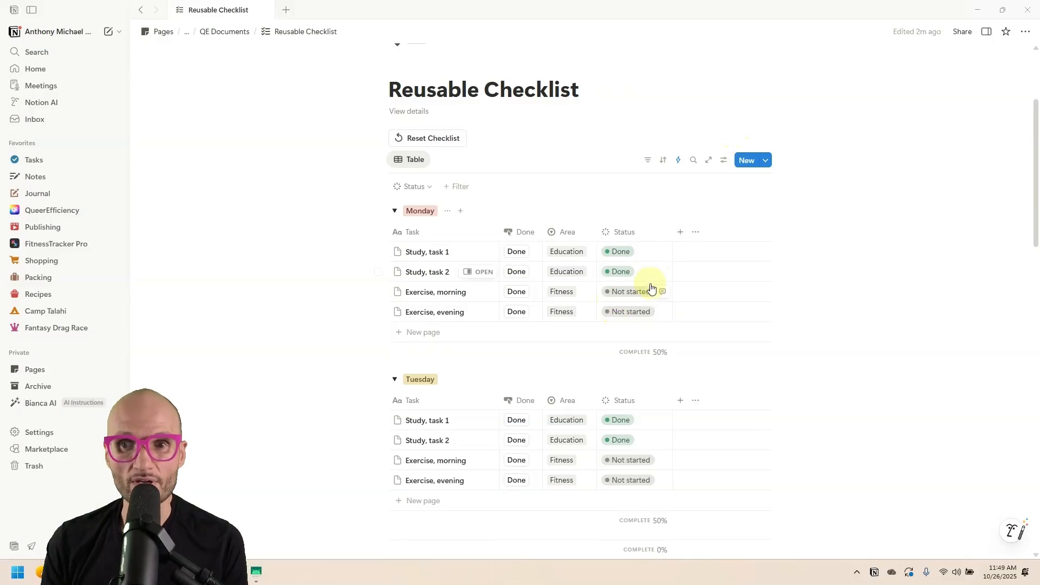
pyautogui.click(724, 160)
pyautogui.click(862, 286)
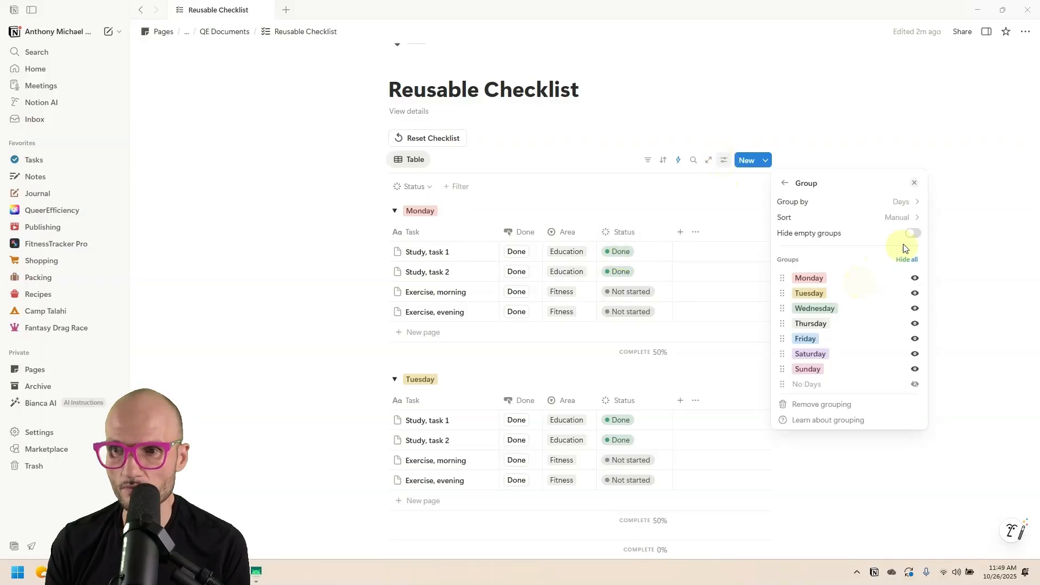
pyautogui.click(766, 133)
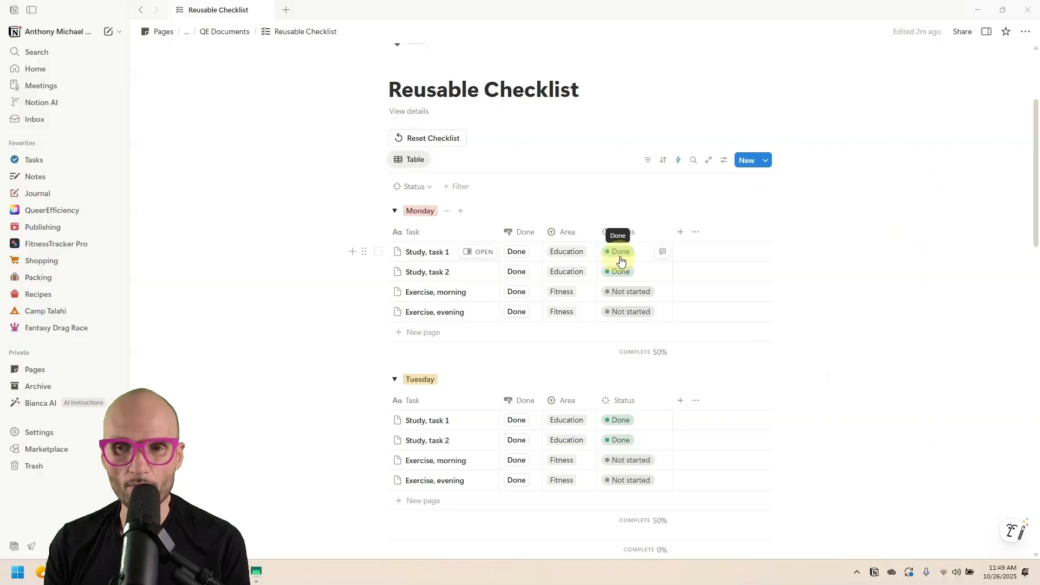
# Filter the checklist table to show only tasks whose Status is not Complete
pyautogui.click(626, 232)
pyautogui.click(644, 308)
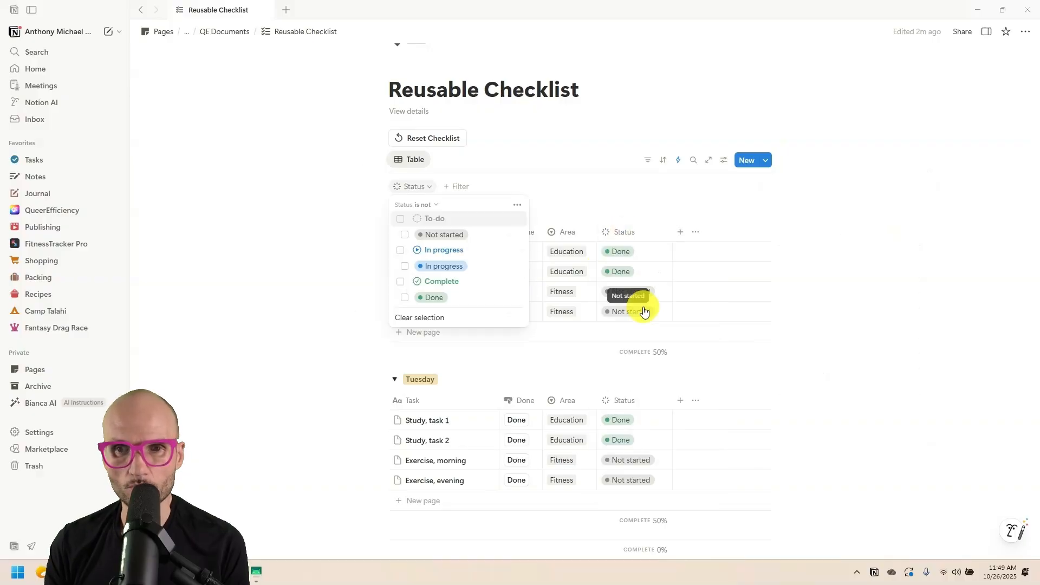
pyautogui.click(400, 281)
pyautogui.click(630, 130)
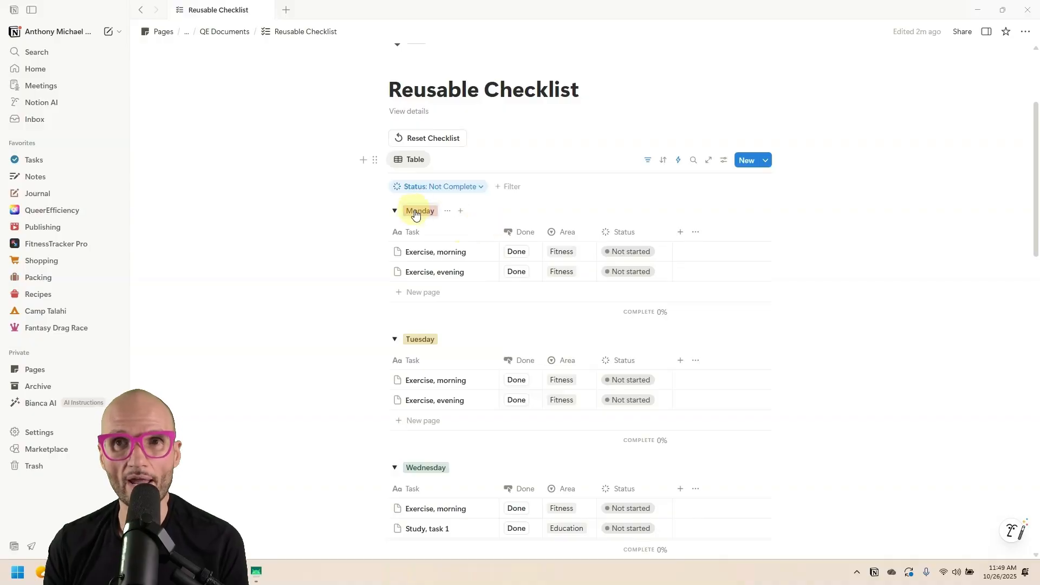
# Mark "Exercise, morning" and "Exercise, evening" as done for both Monday and Tuesday
pyautogui.click(518, 253)
pyautogui.click(520, 253)
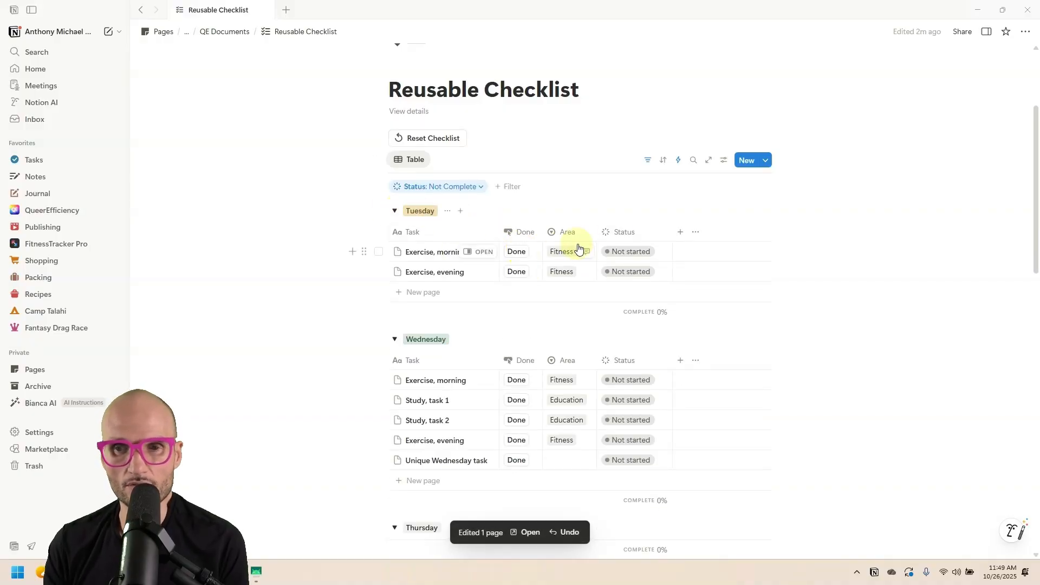
pyautogui.click(517, 253)
pyautogui.click(516, 254)
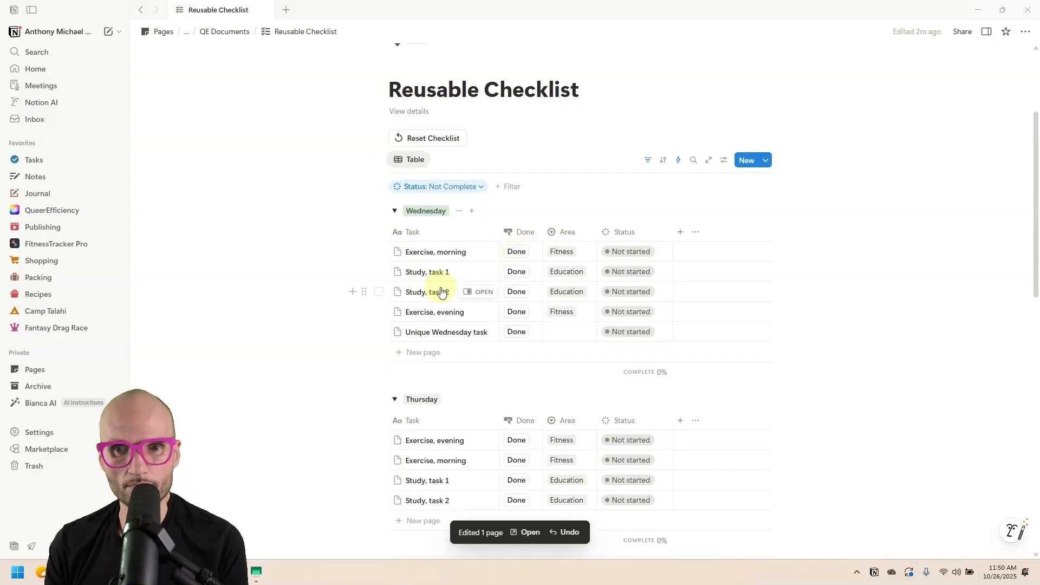
# Mark all five Wednesday tasks as done, including "Unique Wednesday task", and reset the whole checklist
pyautogui.click(518, 253)
pyautogui.click(517, 252)
pyautogui.click(518, 252)
pyautogui.click(518, 253)
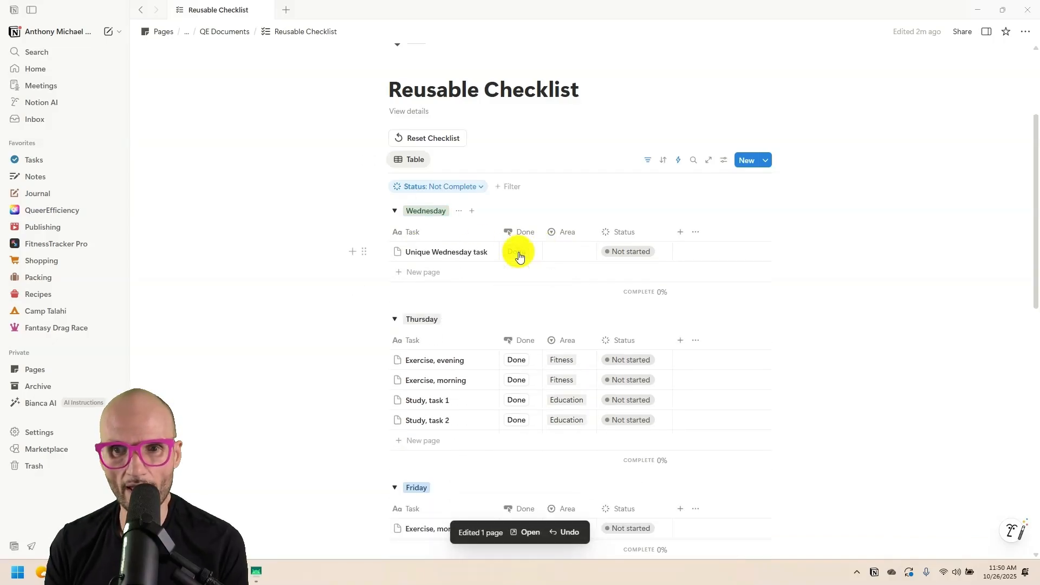
pyautogui.click(518, 253)
pyautogui.click(440, 139)
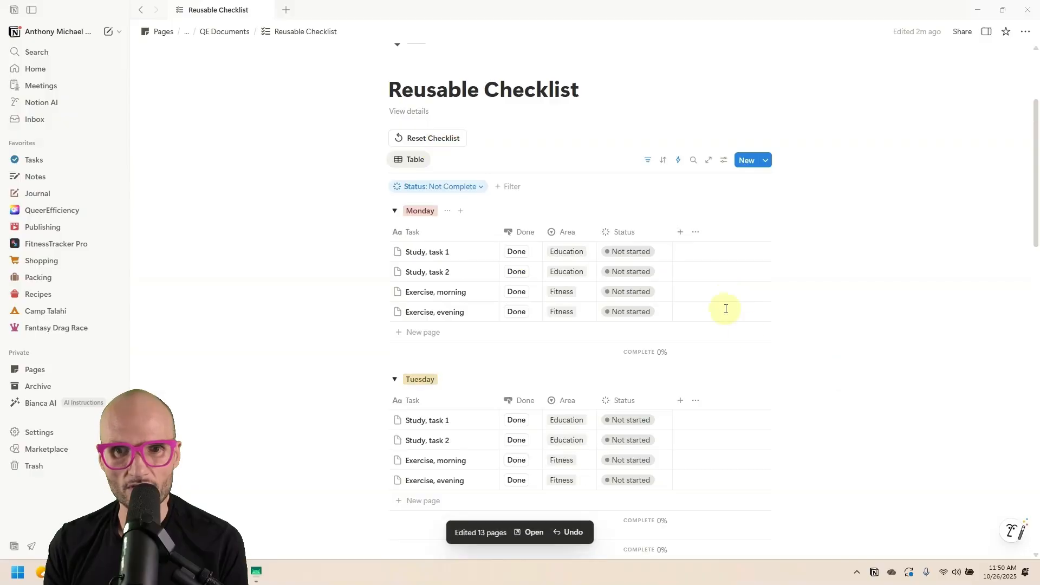